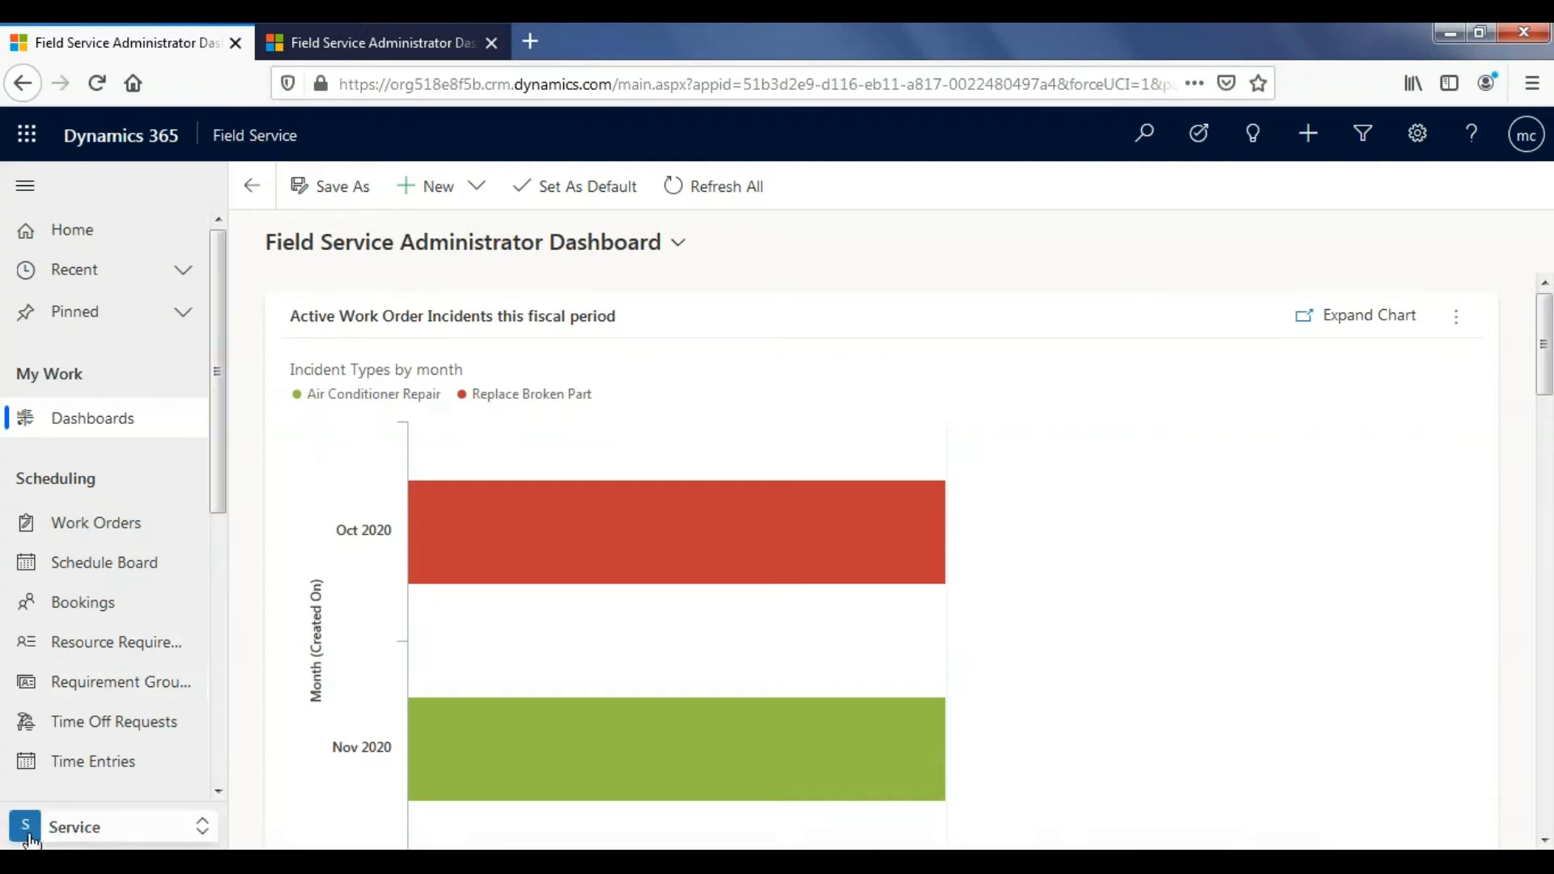
- Switch to the Resources area and start a new bookable resource
click(56, 830)
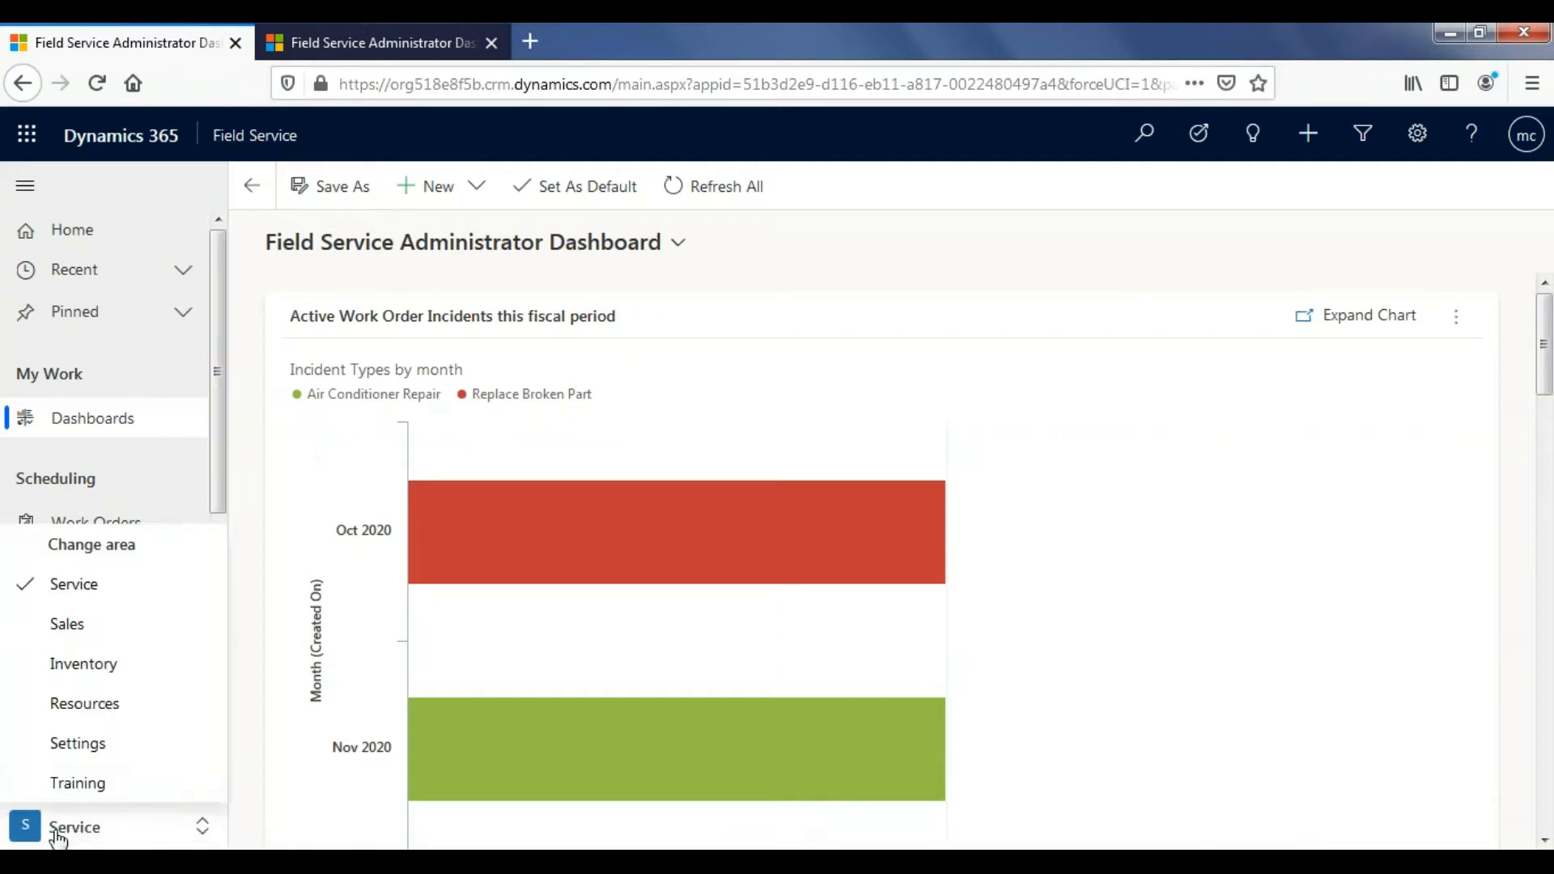
click(115, 719)
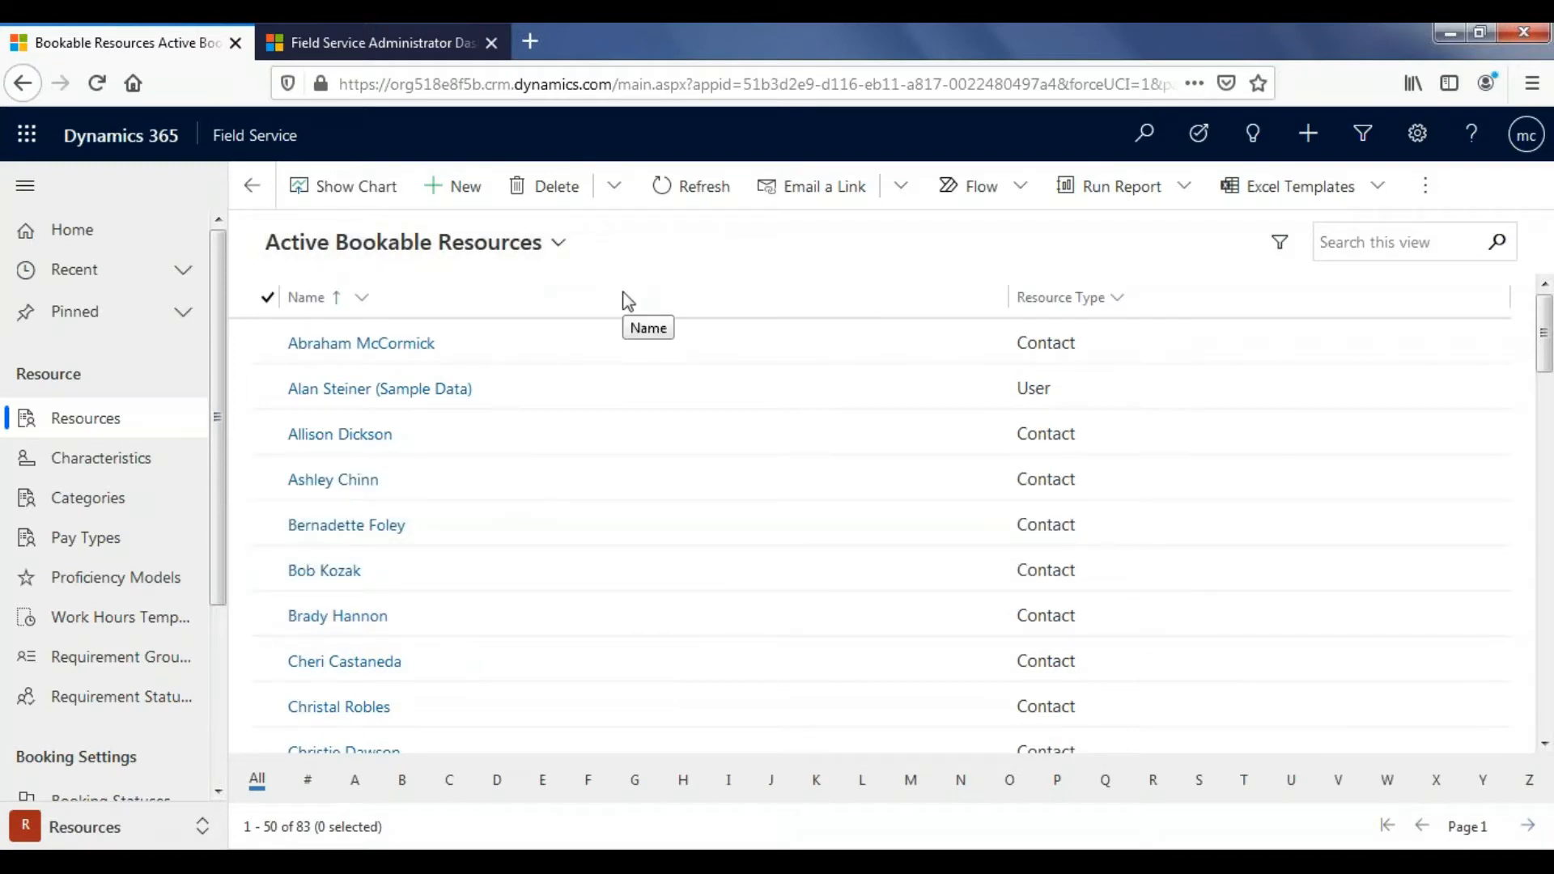
click(458, 187)
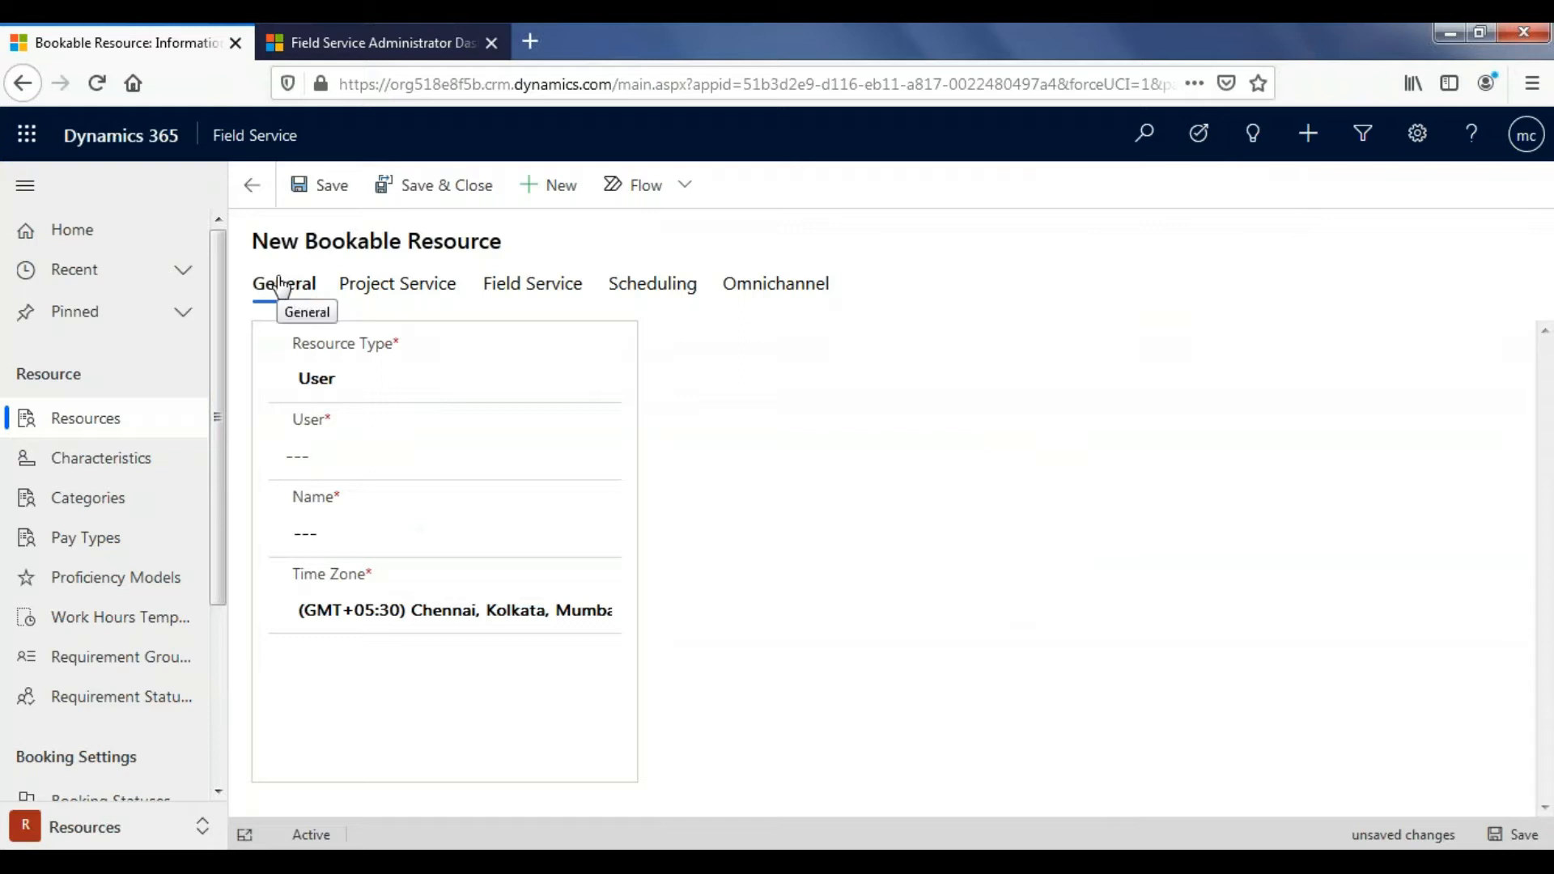
- Set the resource type to User, look up and select the technician's user record, and set the time zone to (GMT) Coordinated Universal Time
click(353, 377)
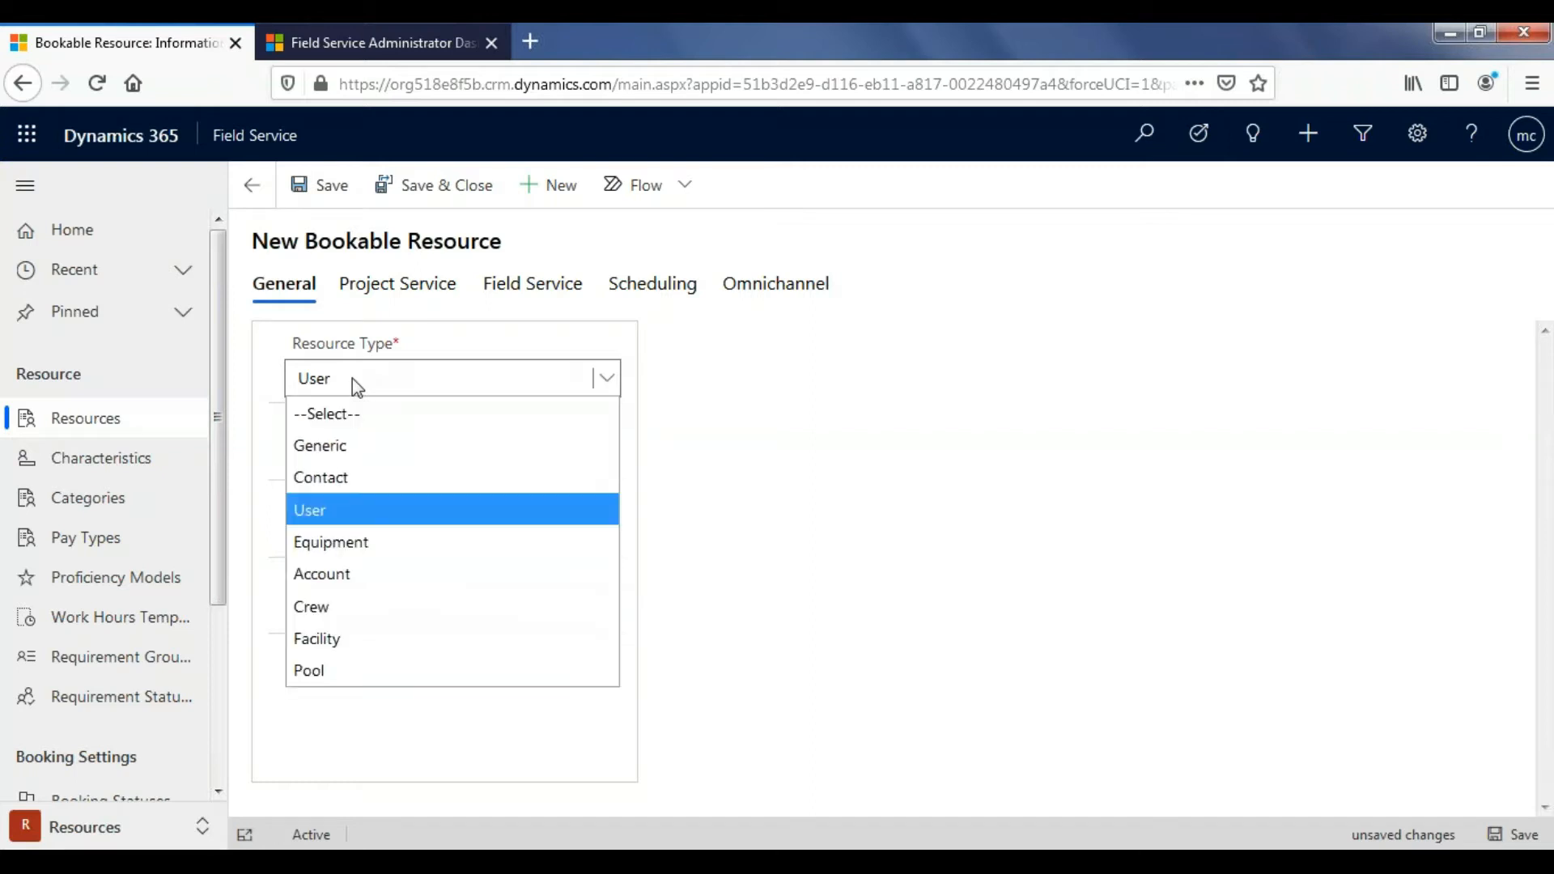
click(322, 517)
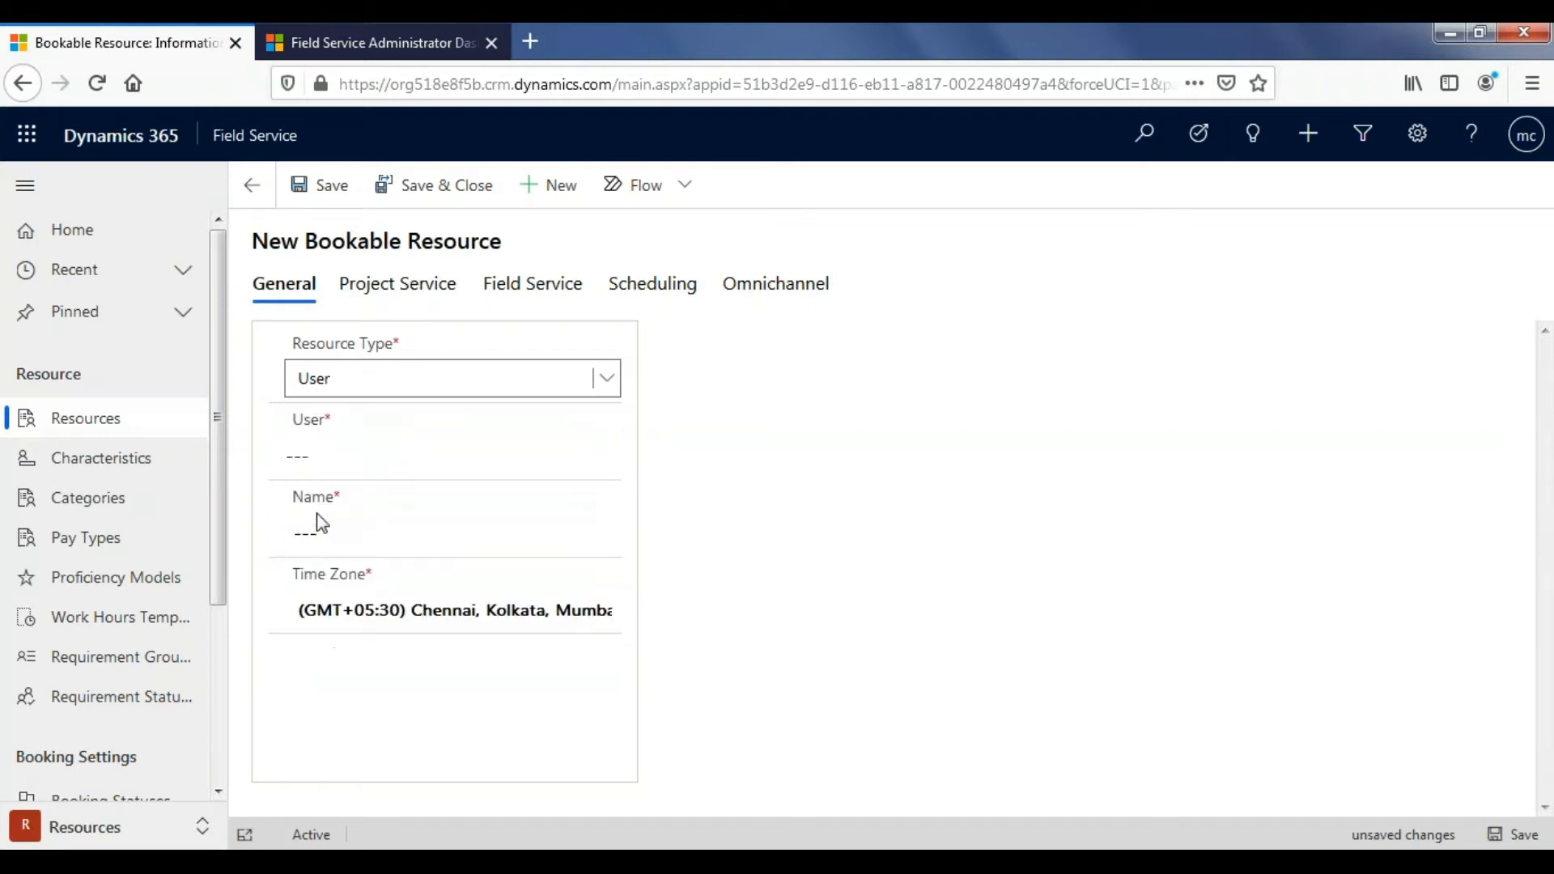
click(333, 459)
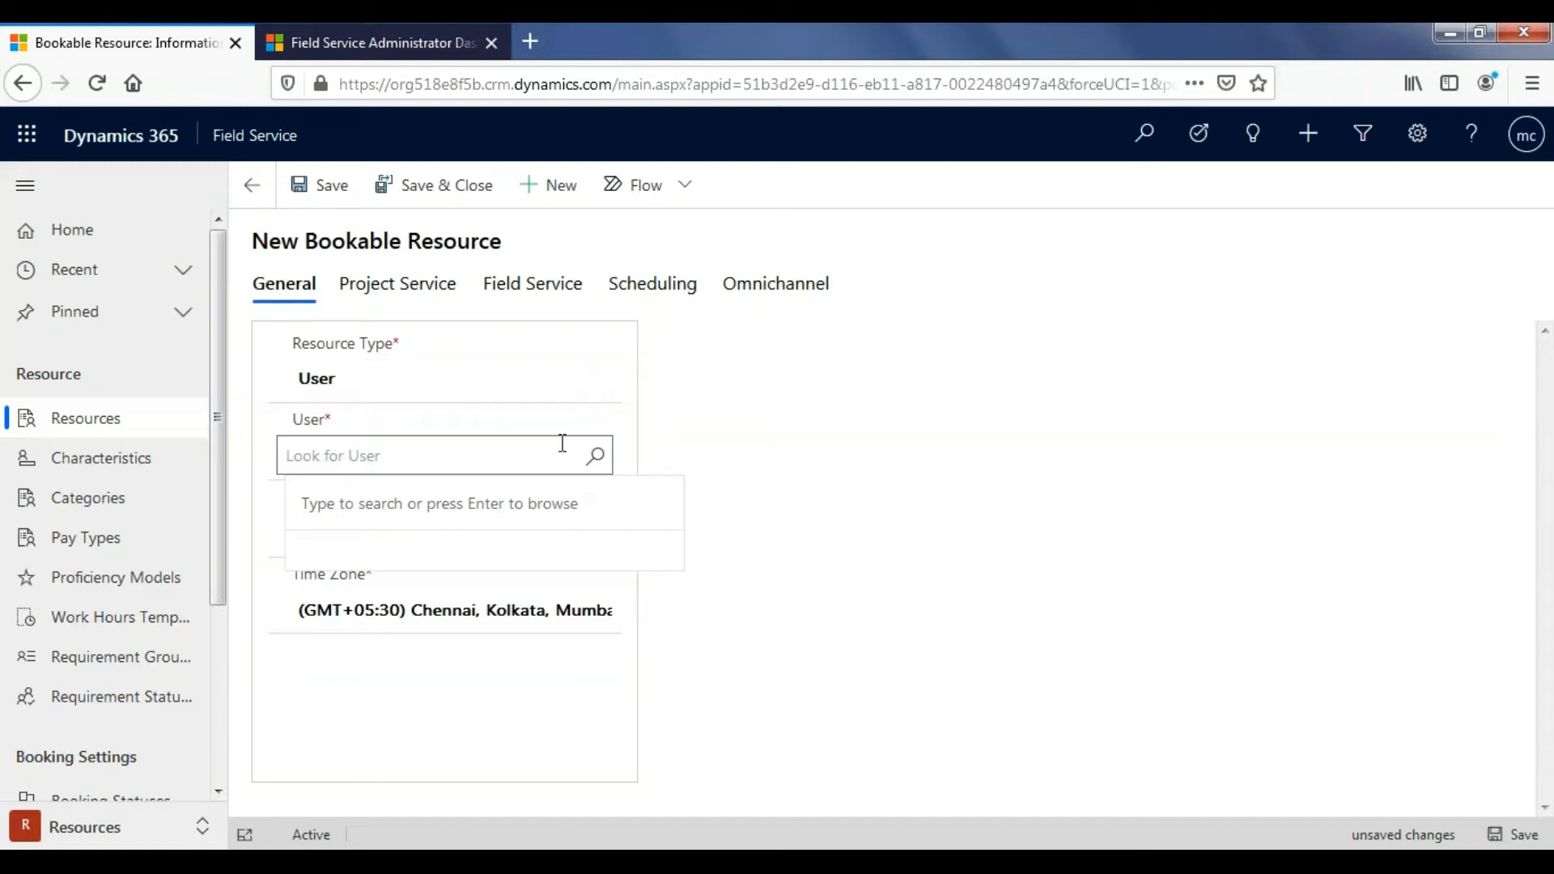
text(pe)
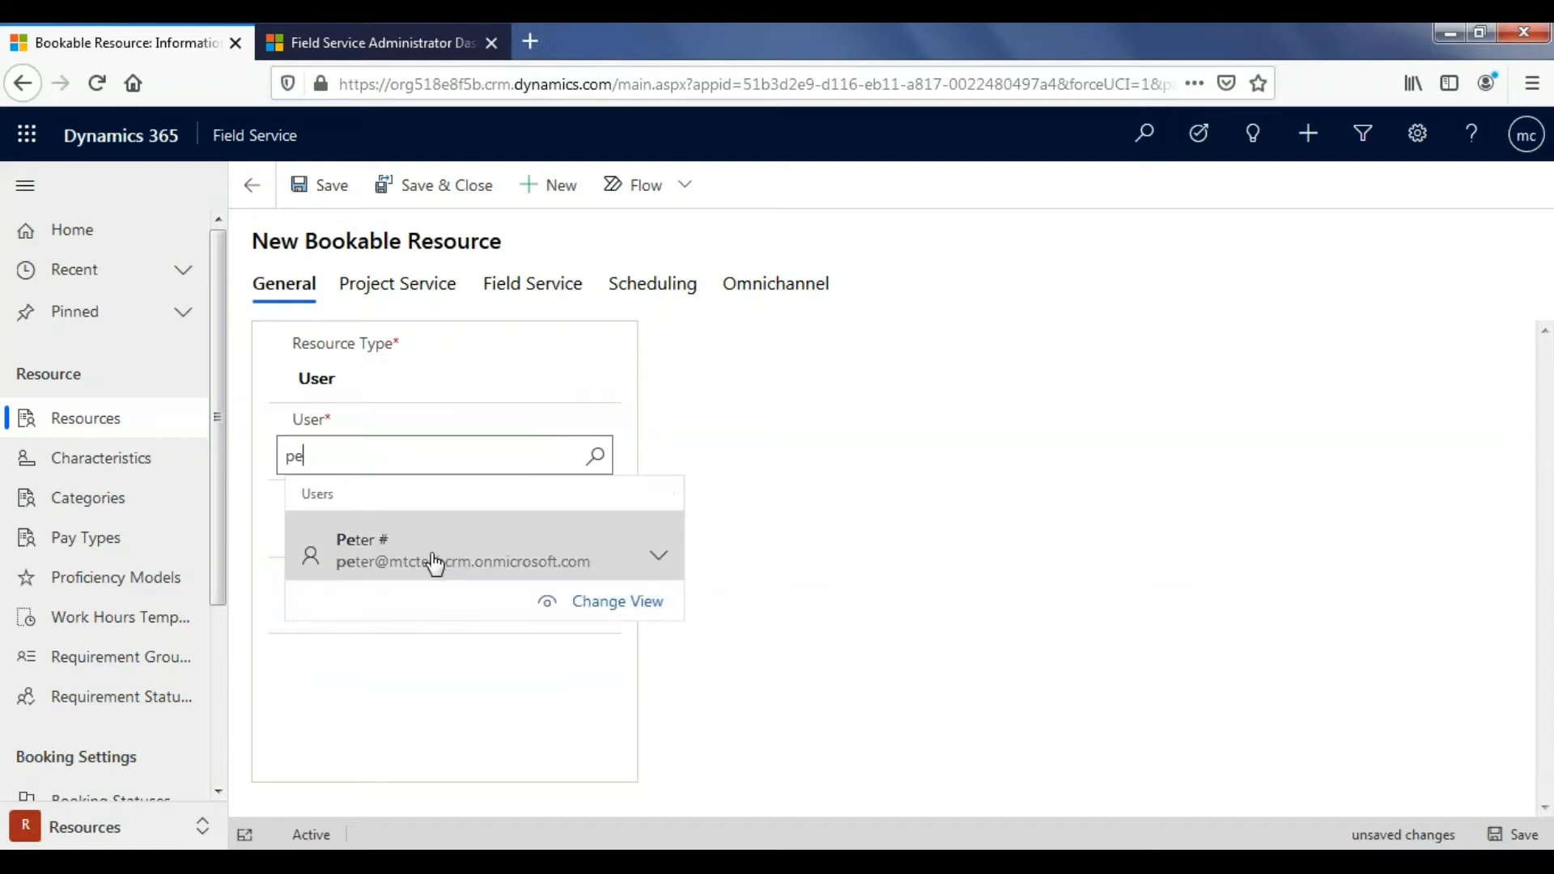
click(435, 564)
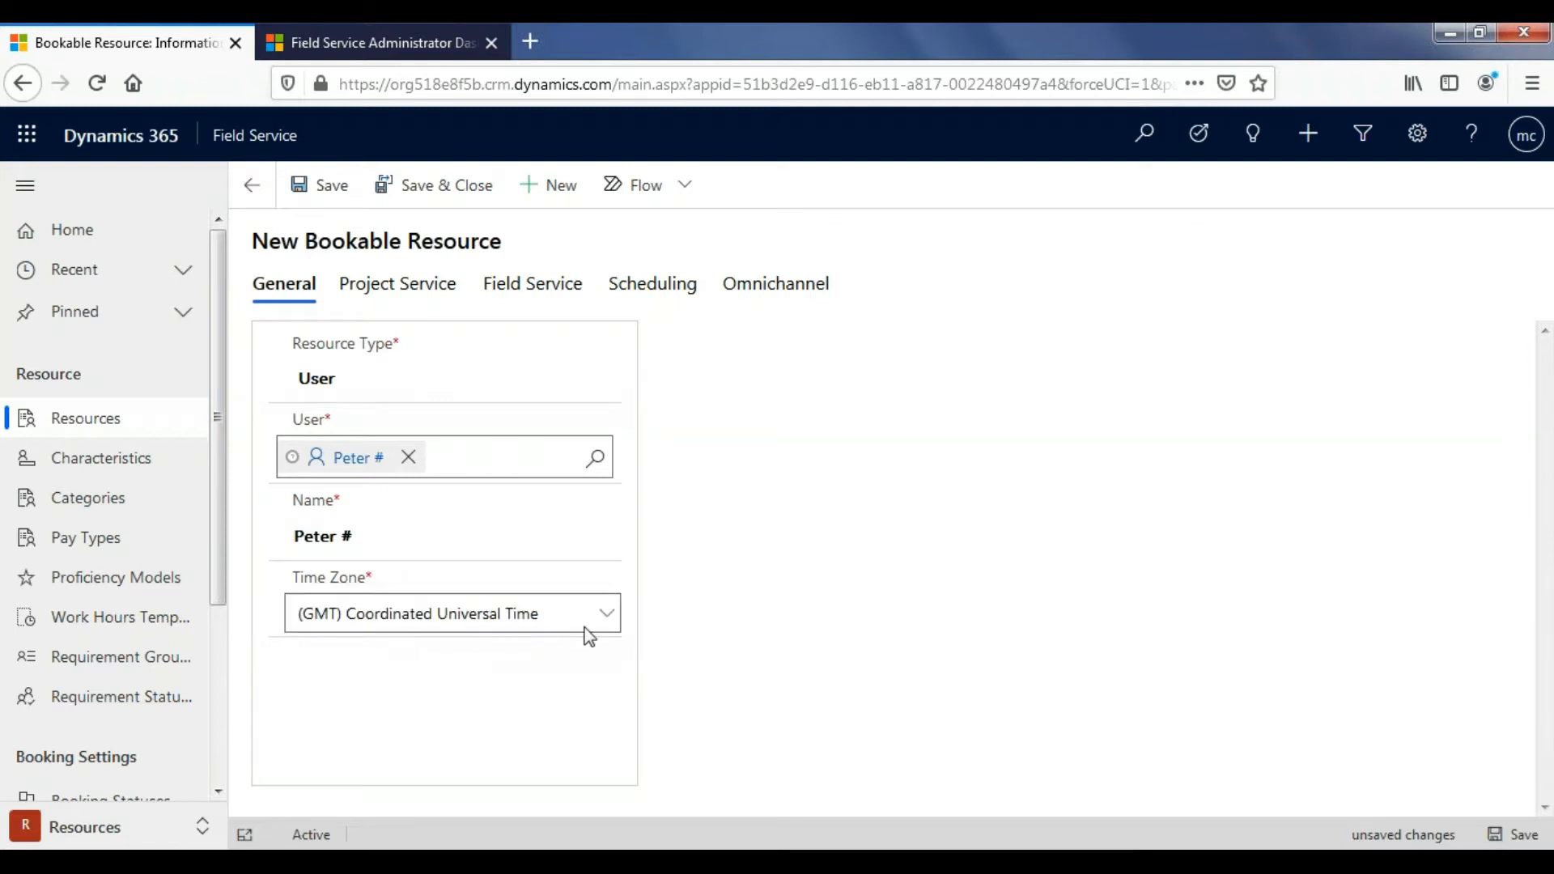
click(608, 620)
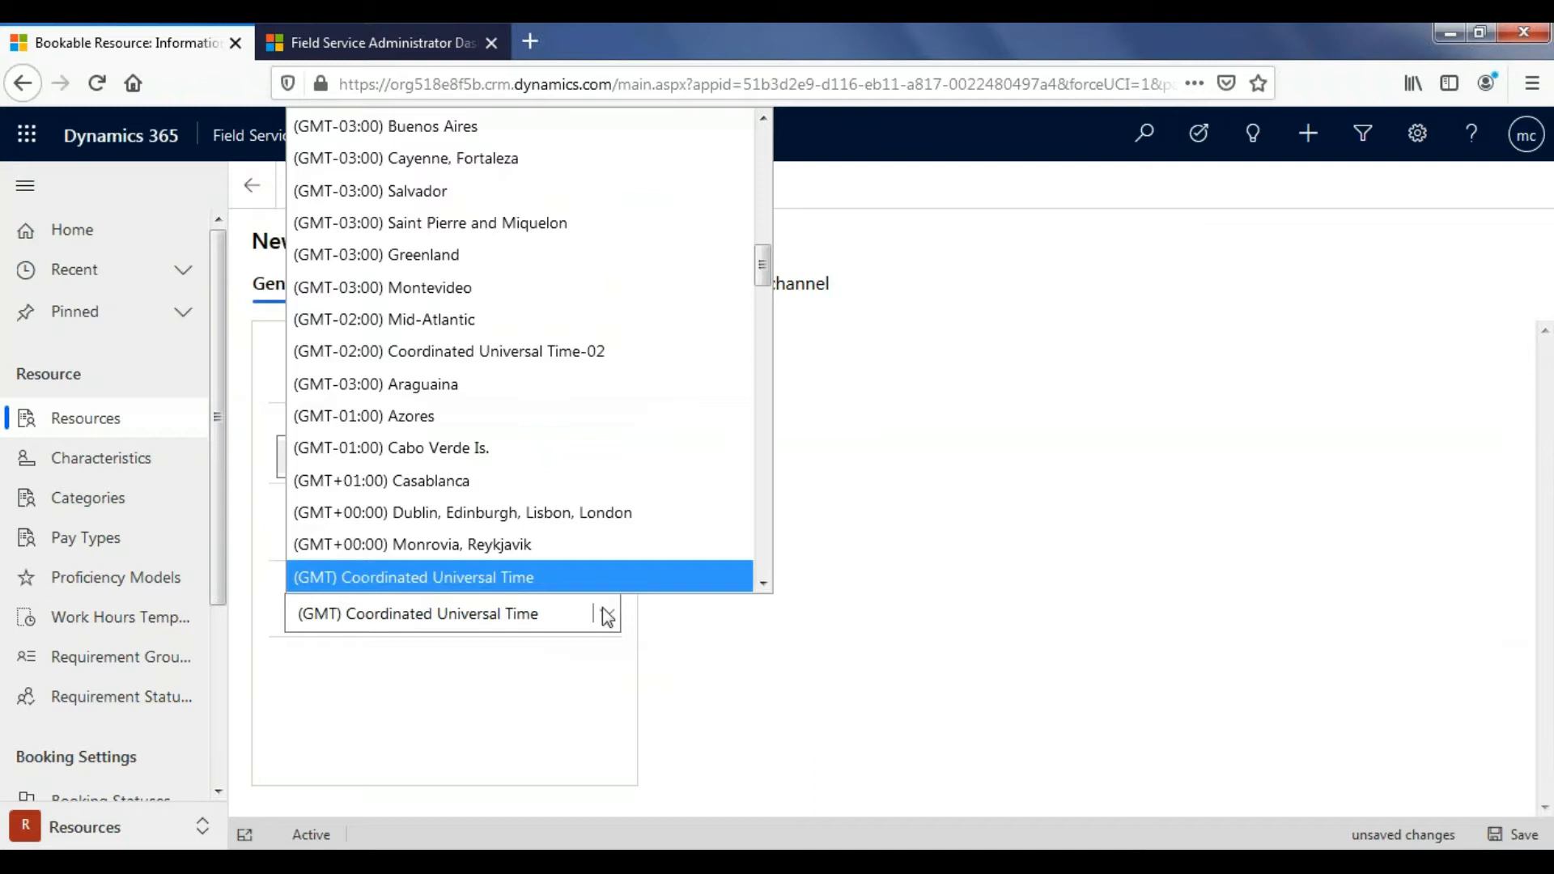
click(603, 581)
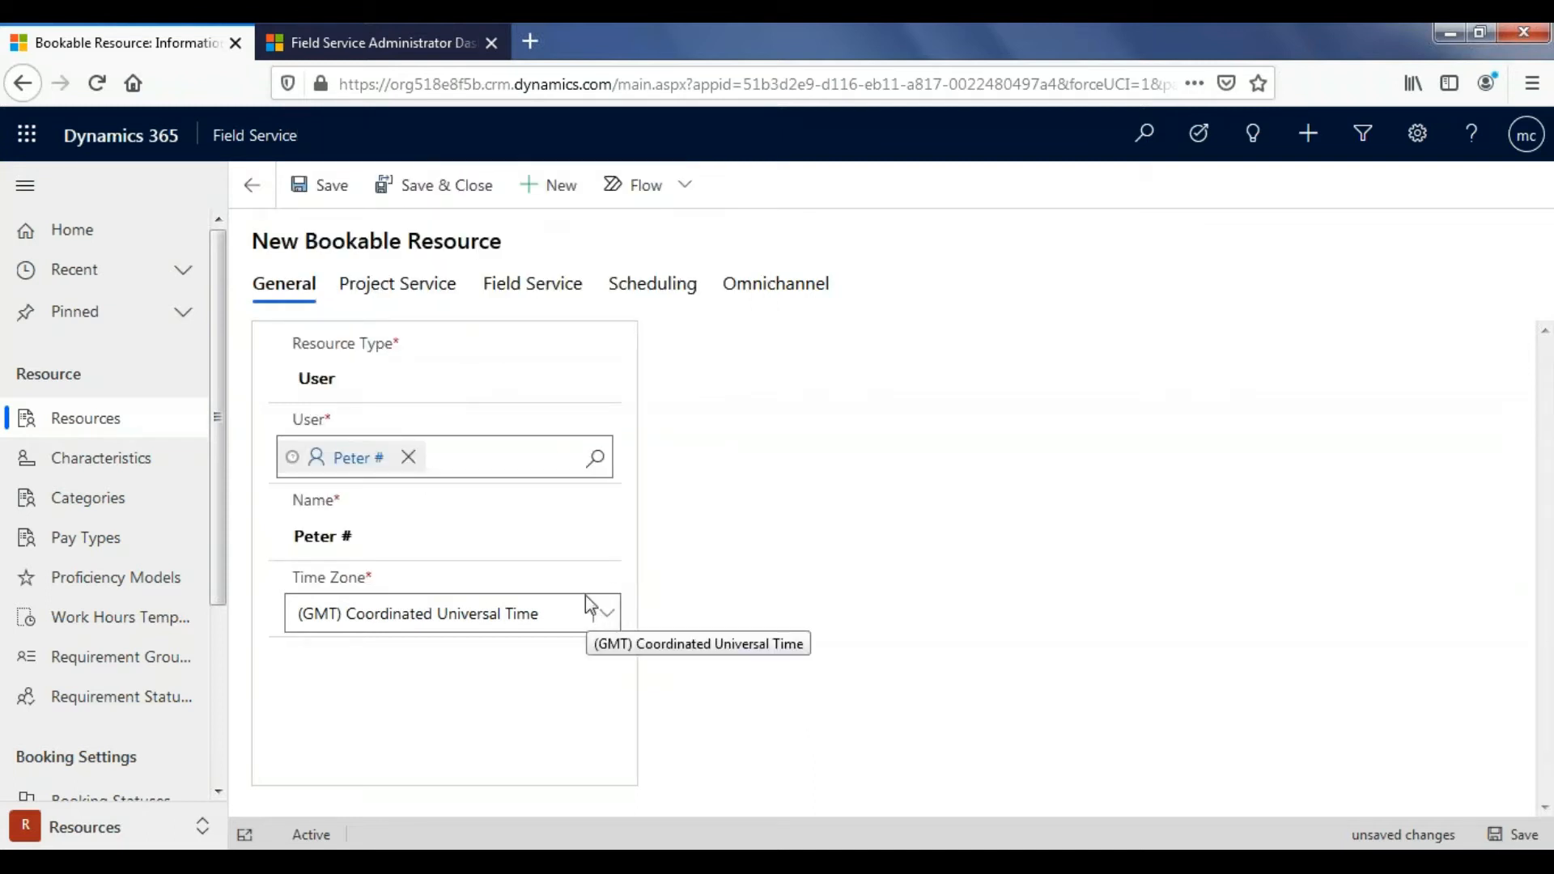
- Set the resource's Field Service hourly rate to 100 and save the record
click(543, 293)
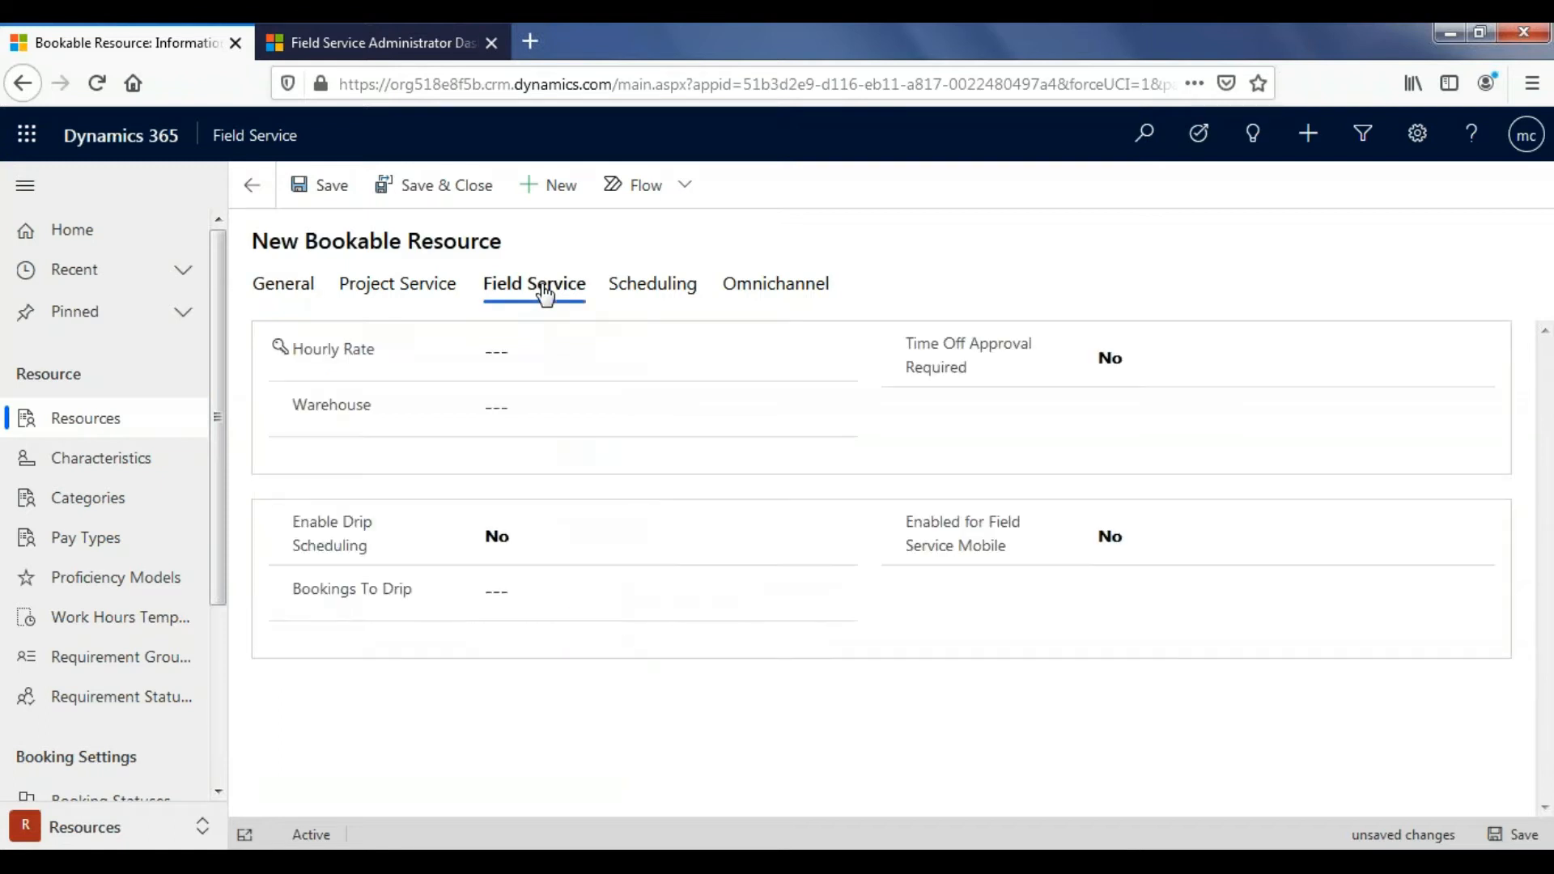
click(513, 354)
text(100)
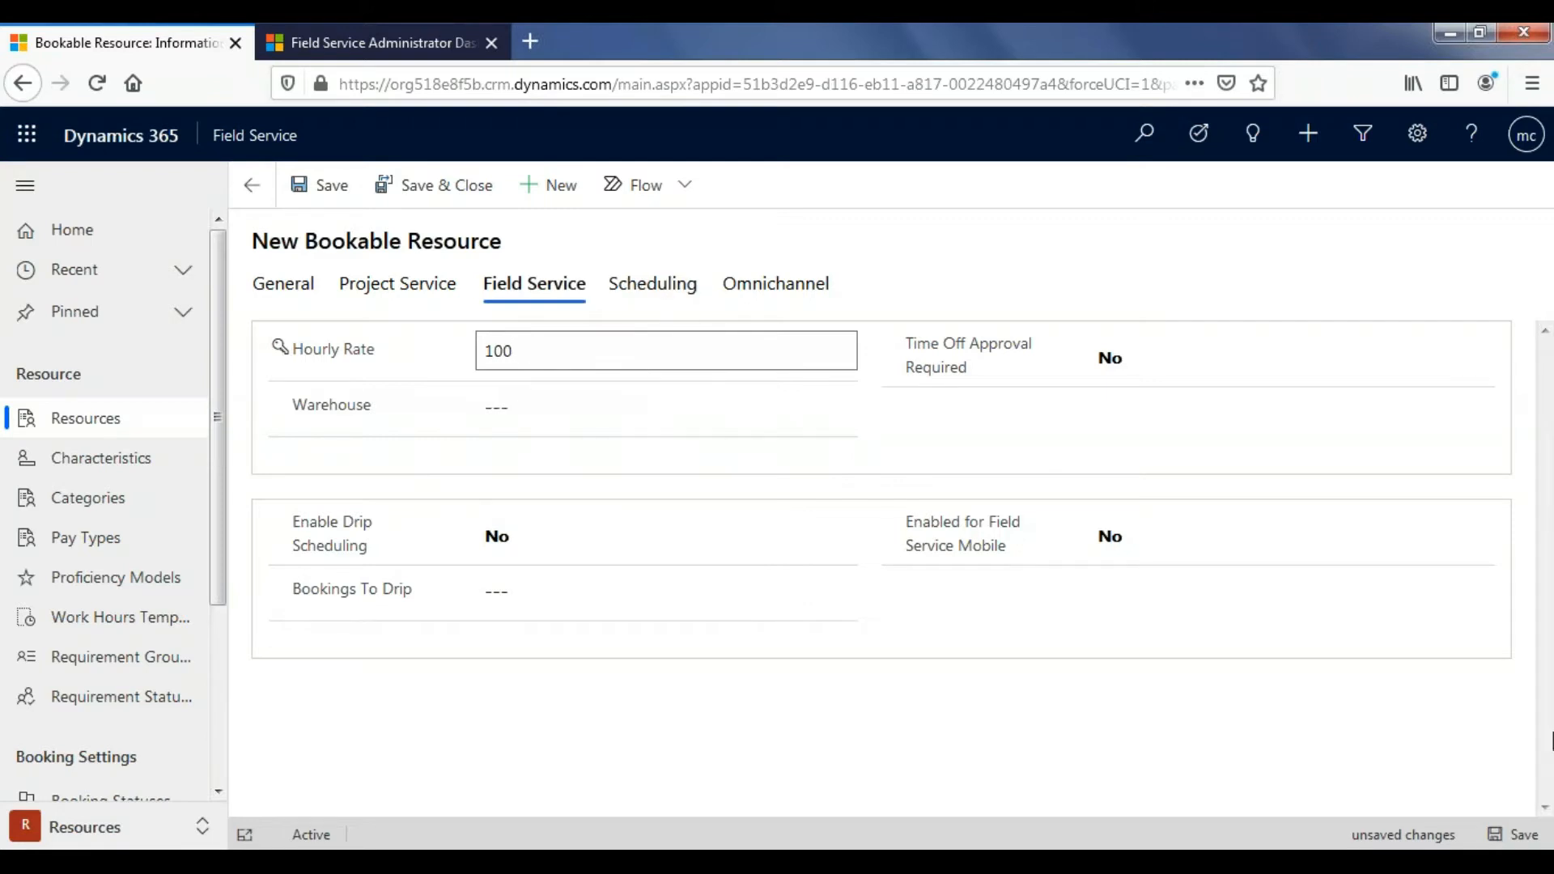
click(1527, 838)
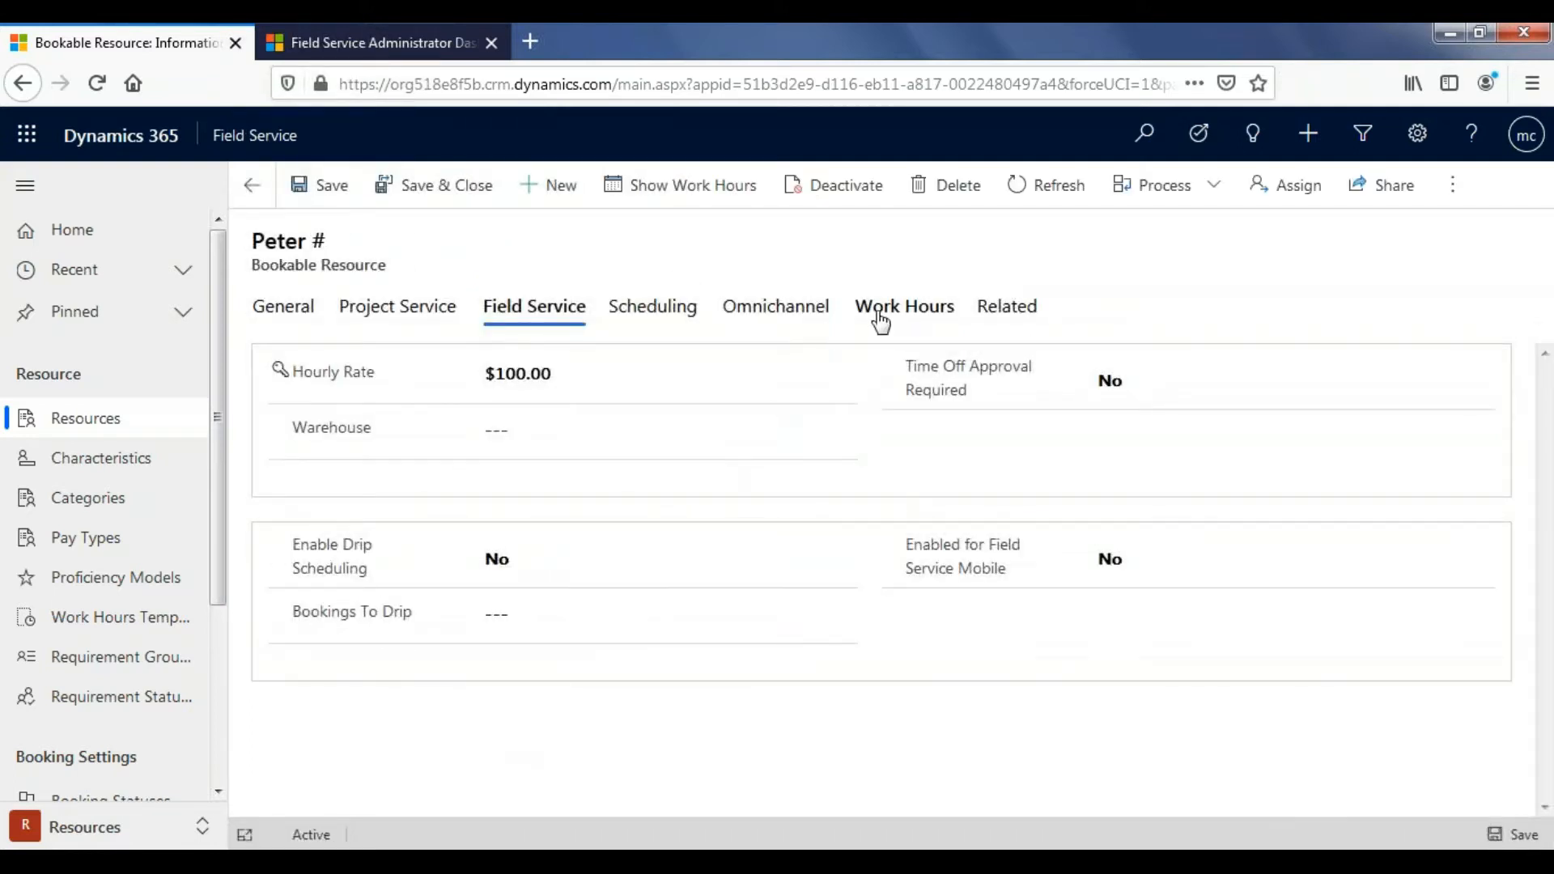
- Start a working hours entry in the resource's work hours calendar for 11/19/2020, from 10:00 AM to 06:00 PM
click(880, 316)
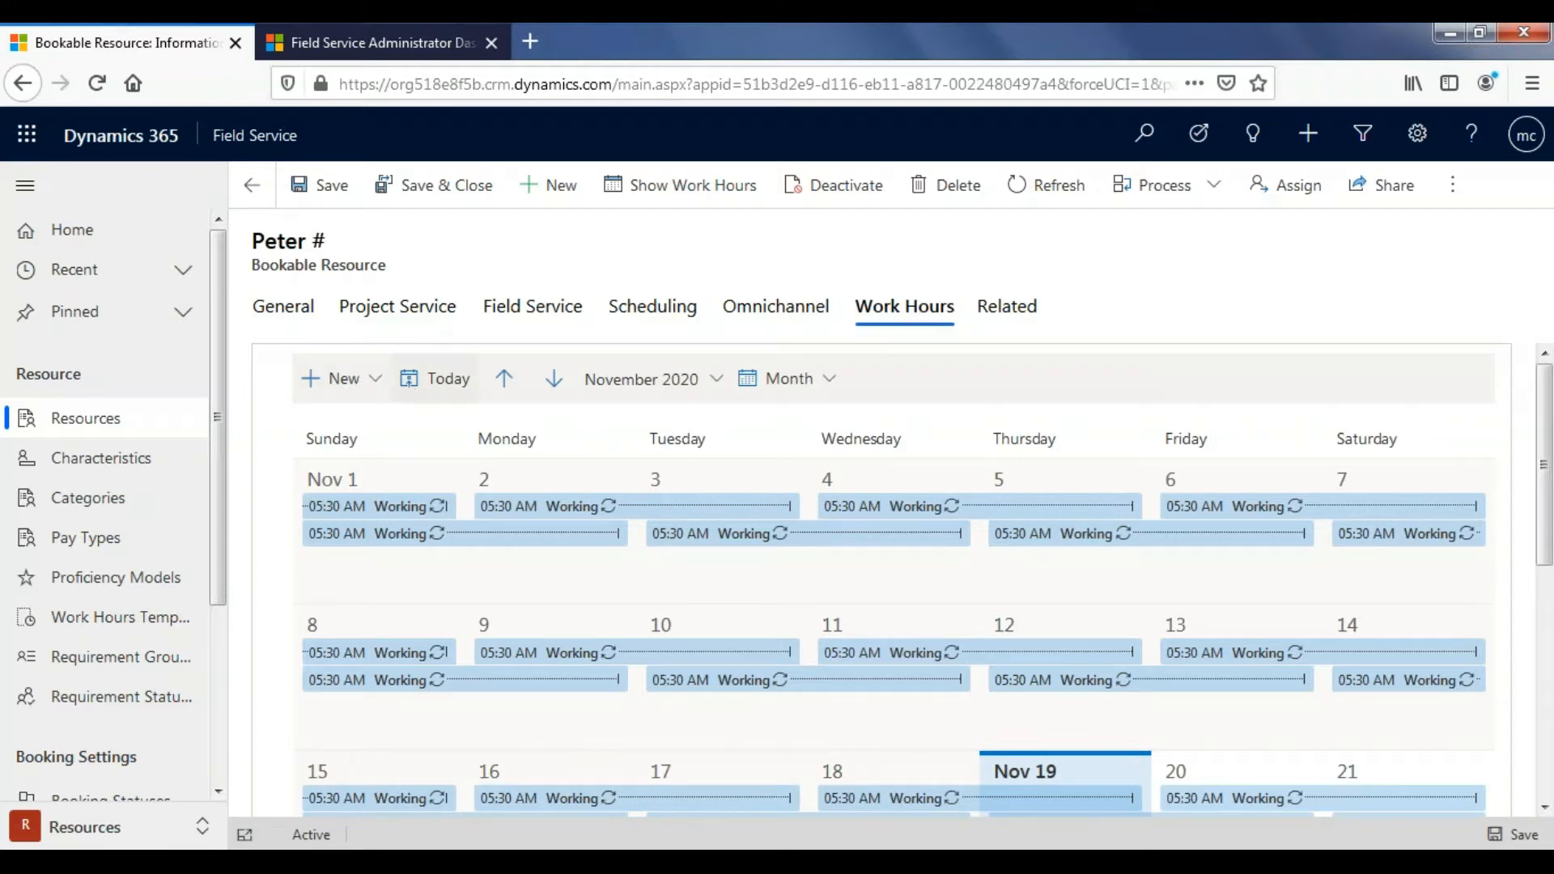
click(378, 381)
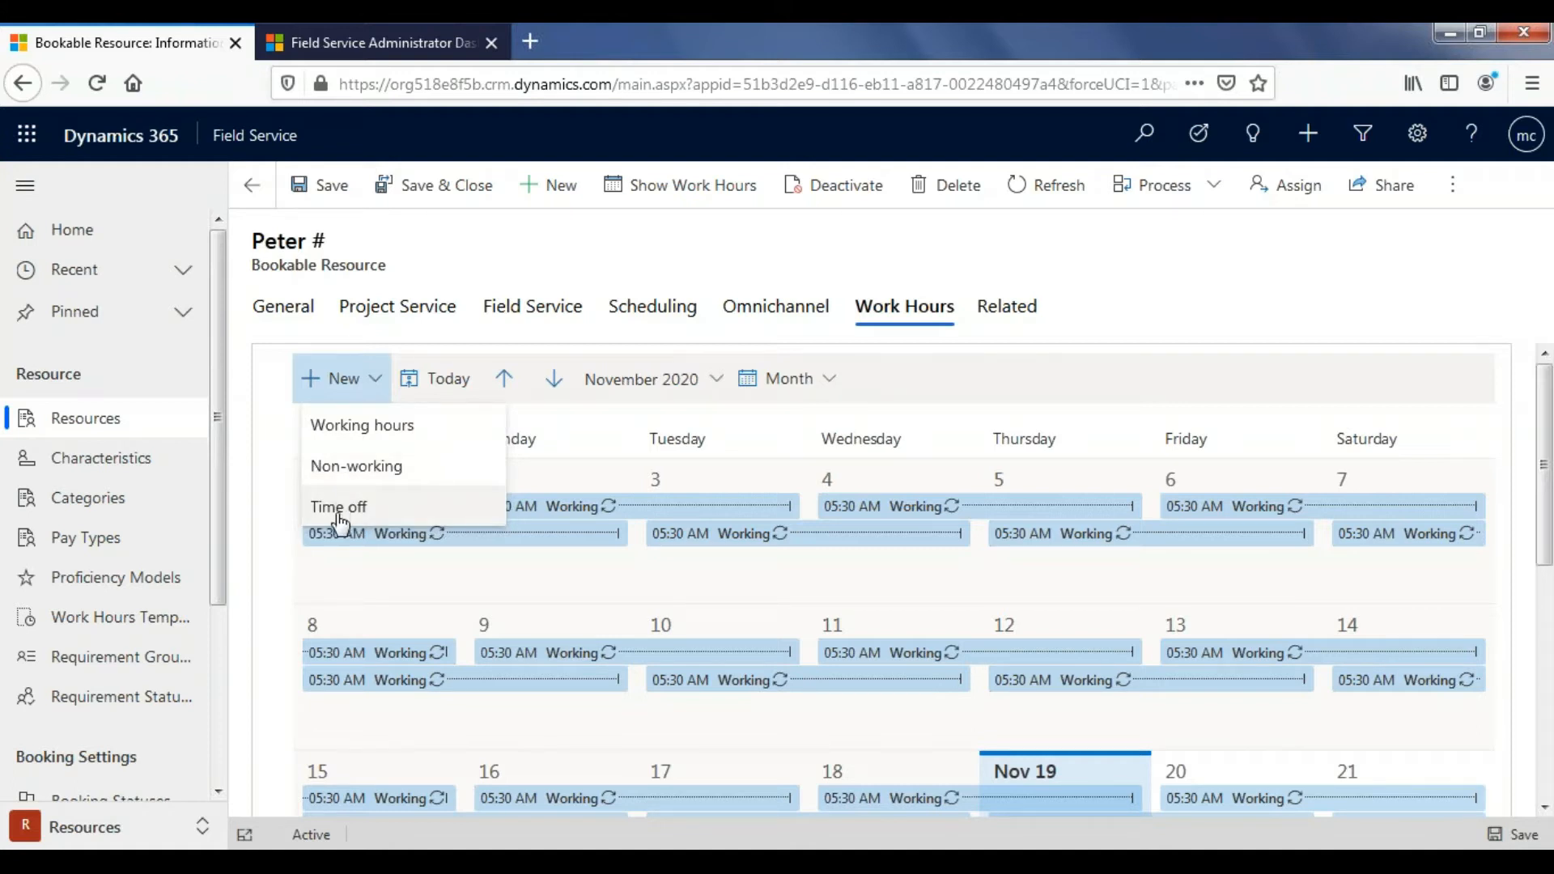
click(353, 429)
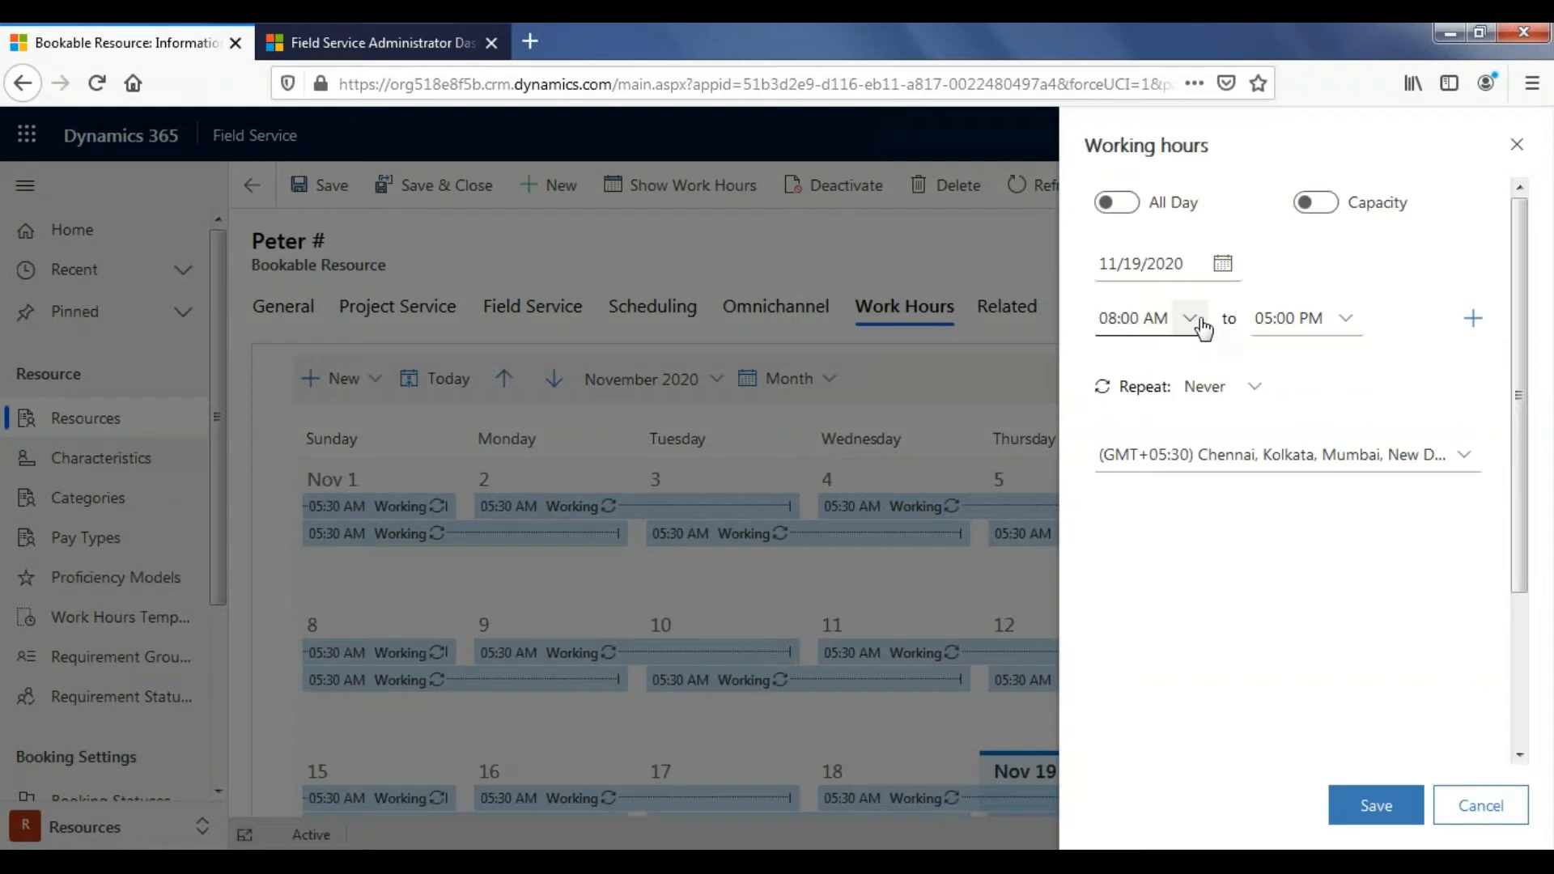
click(1196, 317)
scroll(1167, 304, down, 3)
scroll(1150, 267, up, 2)
click(1145, 259)
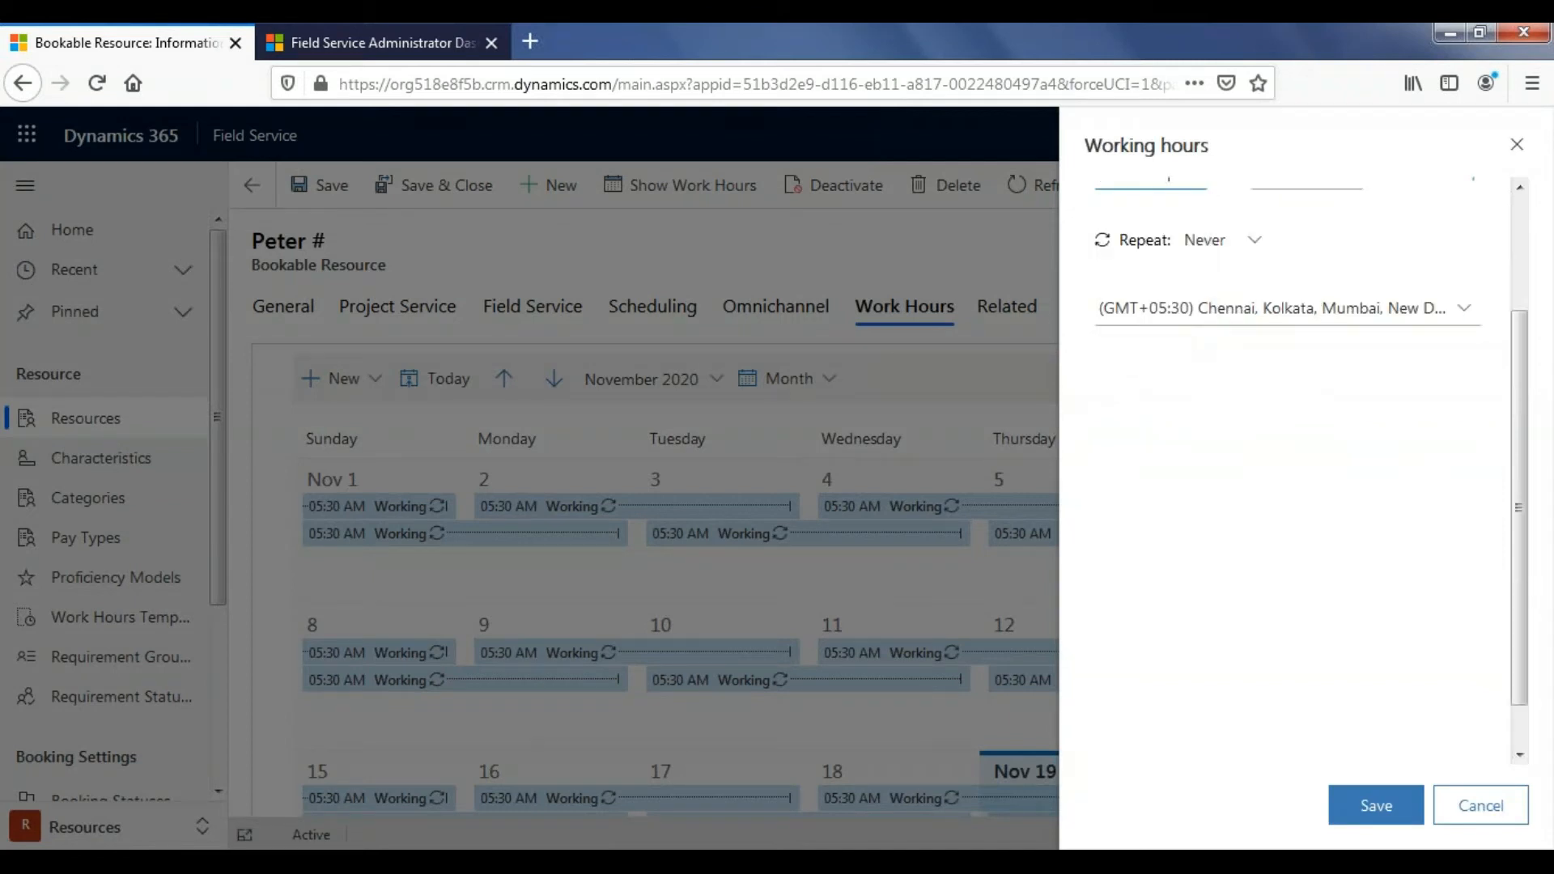
click(1336, 323)
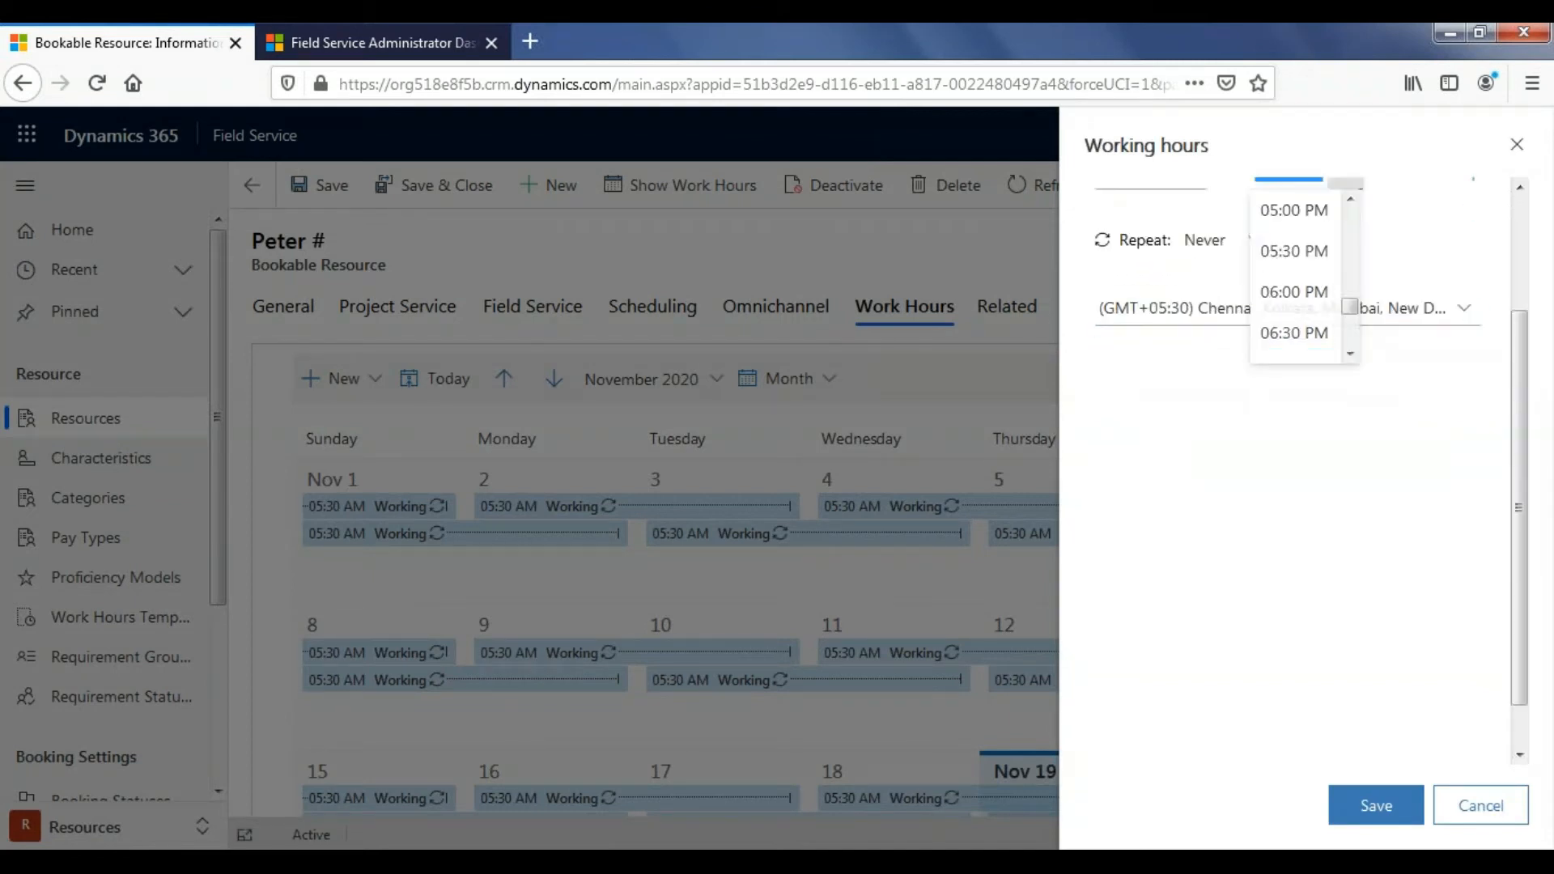
click(1305, 293)
scroll(1303, 282, up, 3)
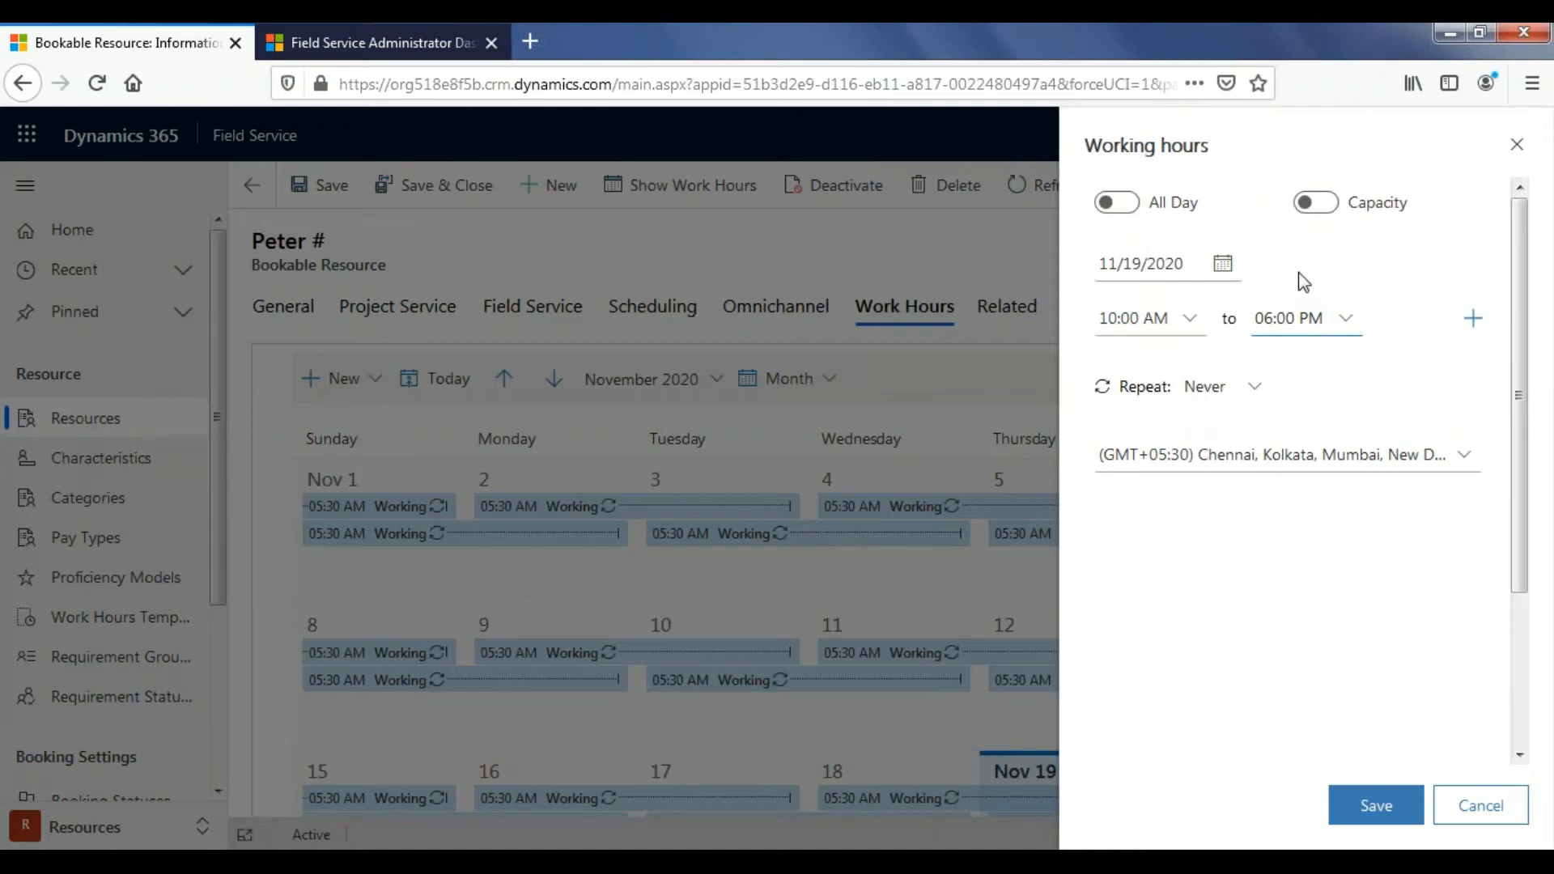
- Set the working hours to repeat every day and save the entry
click(1256, 393)
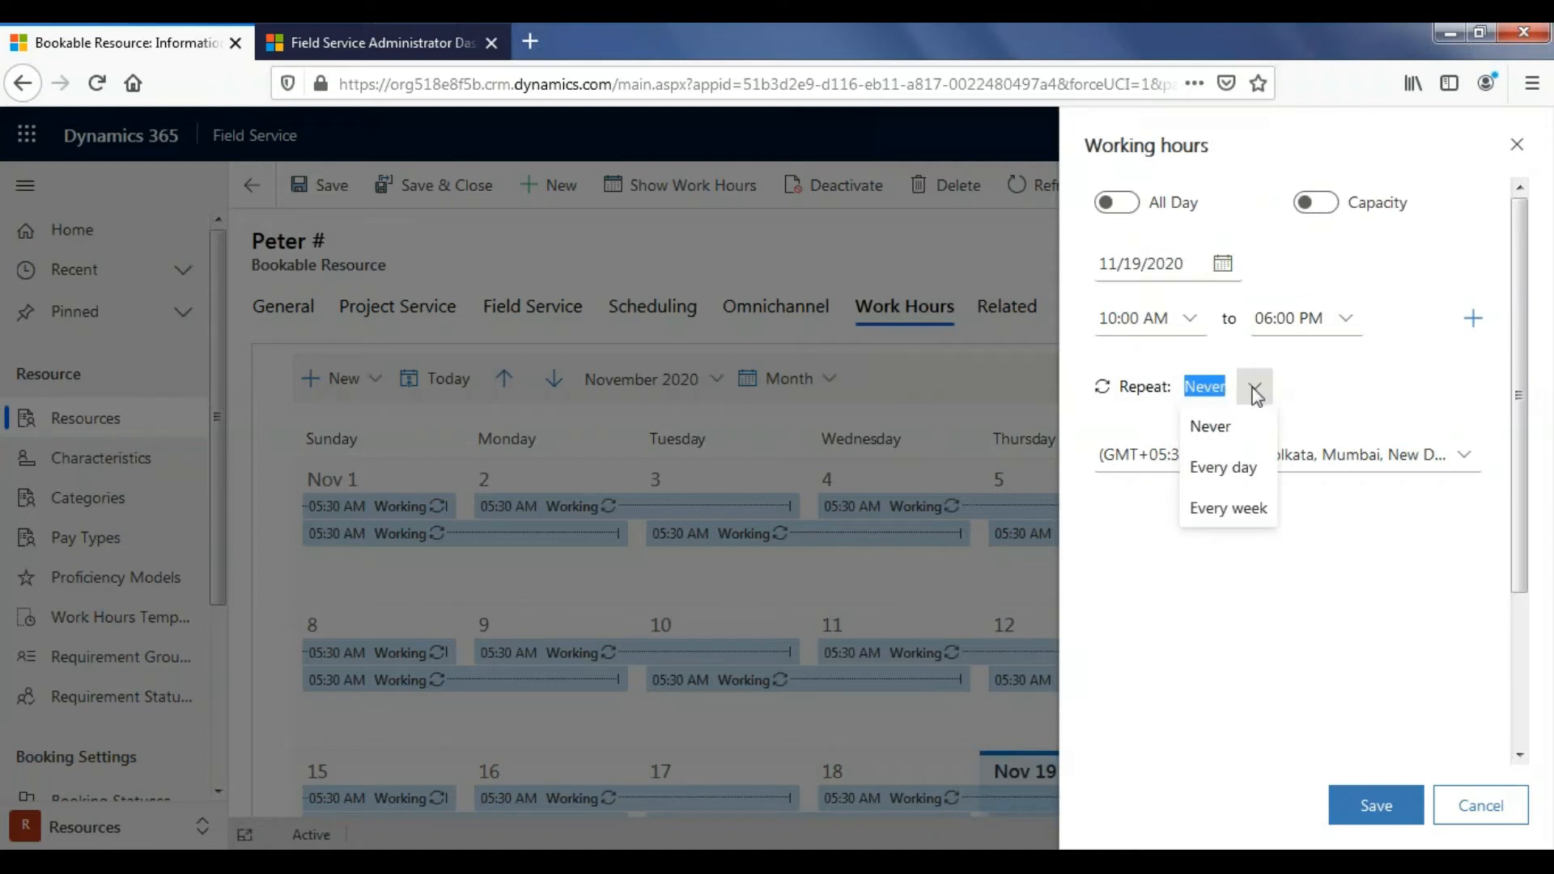
scroll(1256, 440, down, 2)
scroll(1155, 333, up, 1)
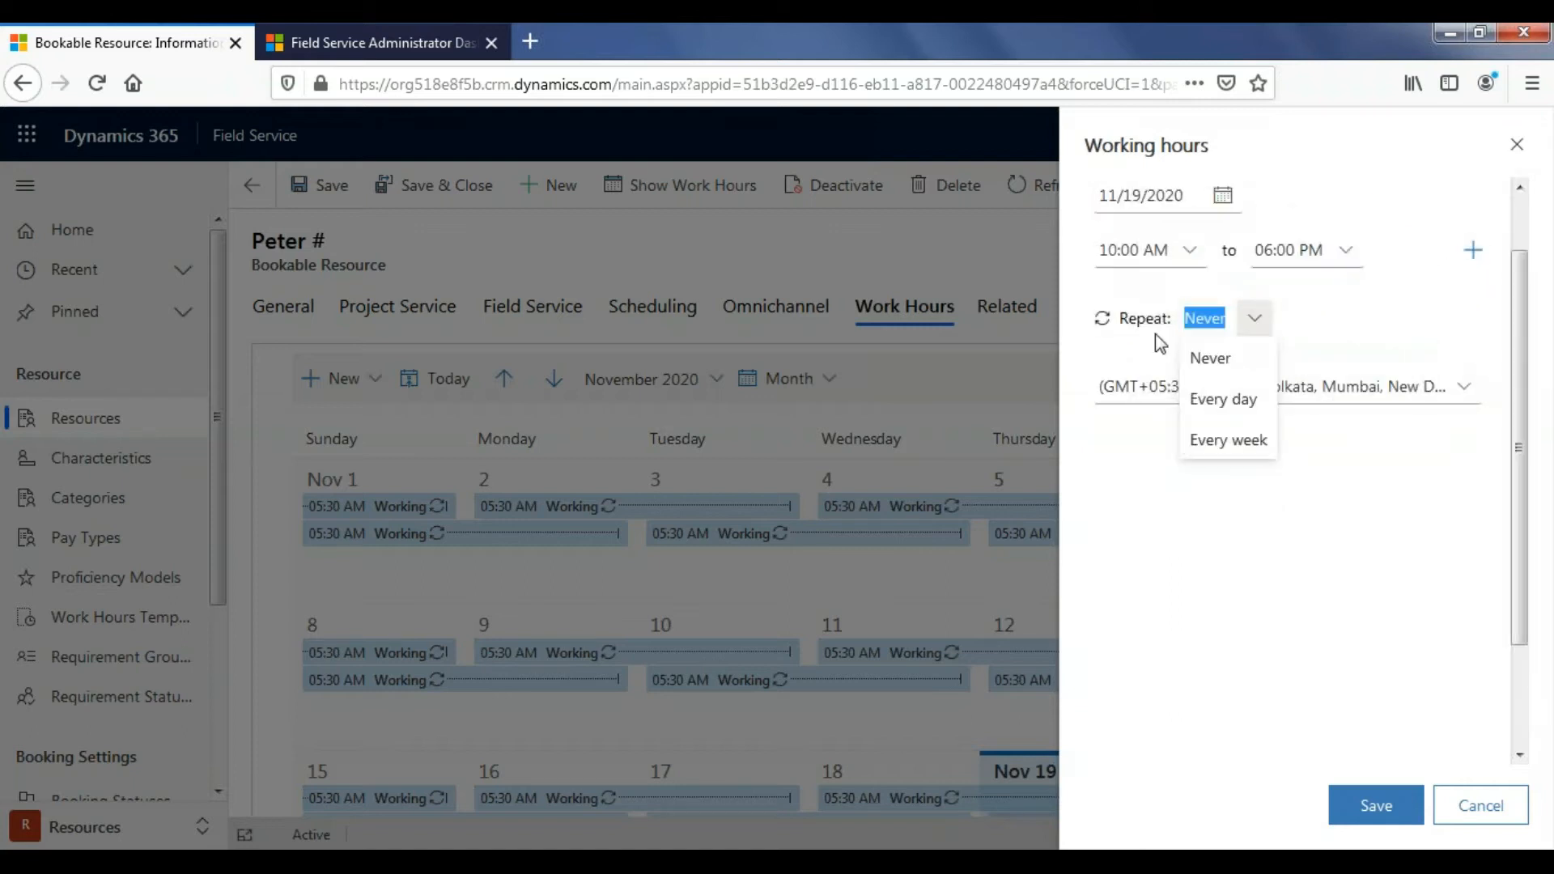
click(1151, 328)
scroll(1249, 357, up, 1)
click(1255, 386)
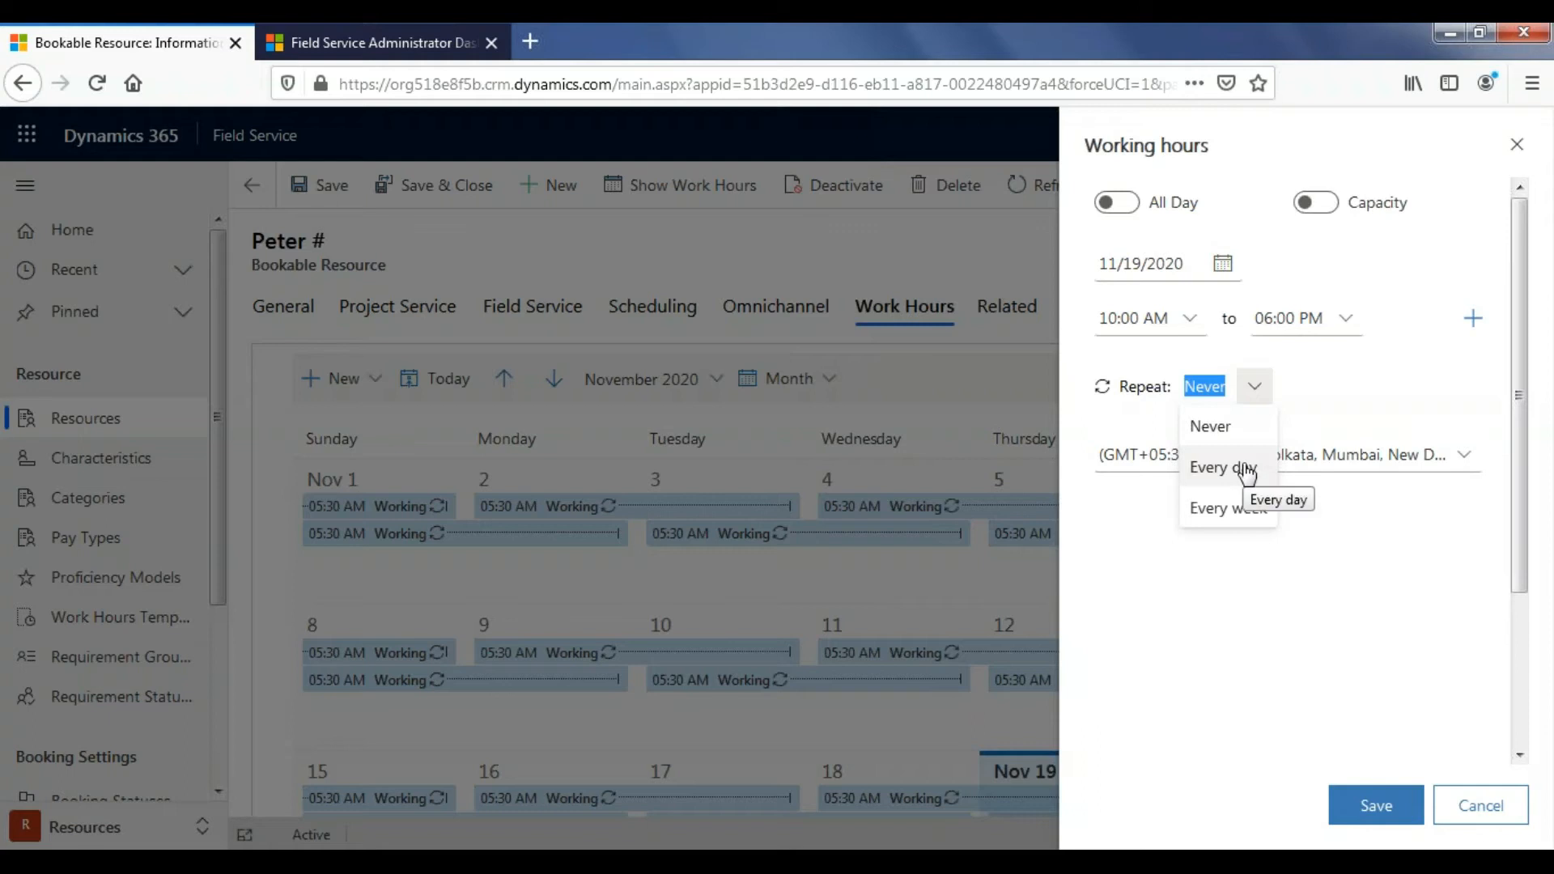
click(1248, 475)
click(1218, 387)
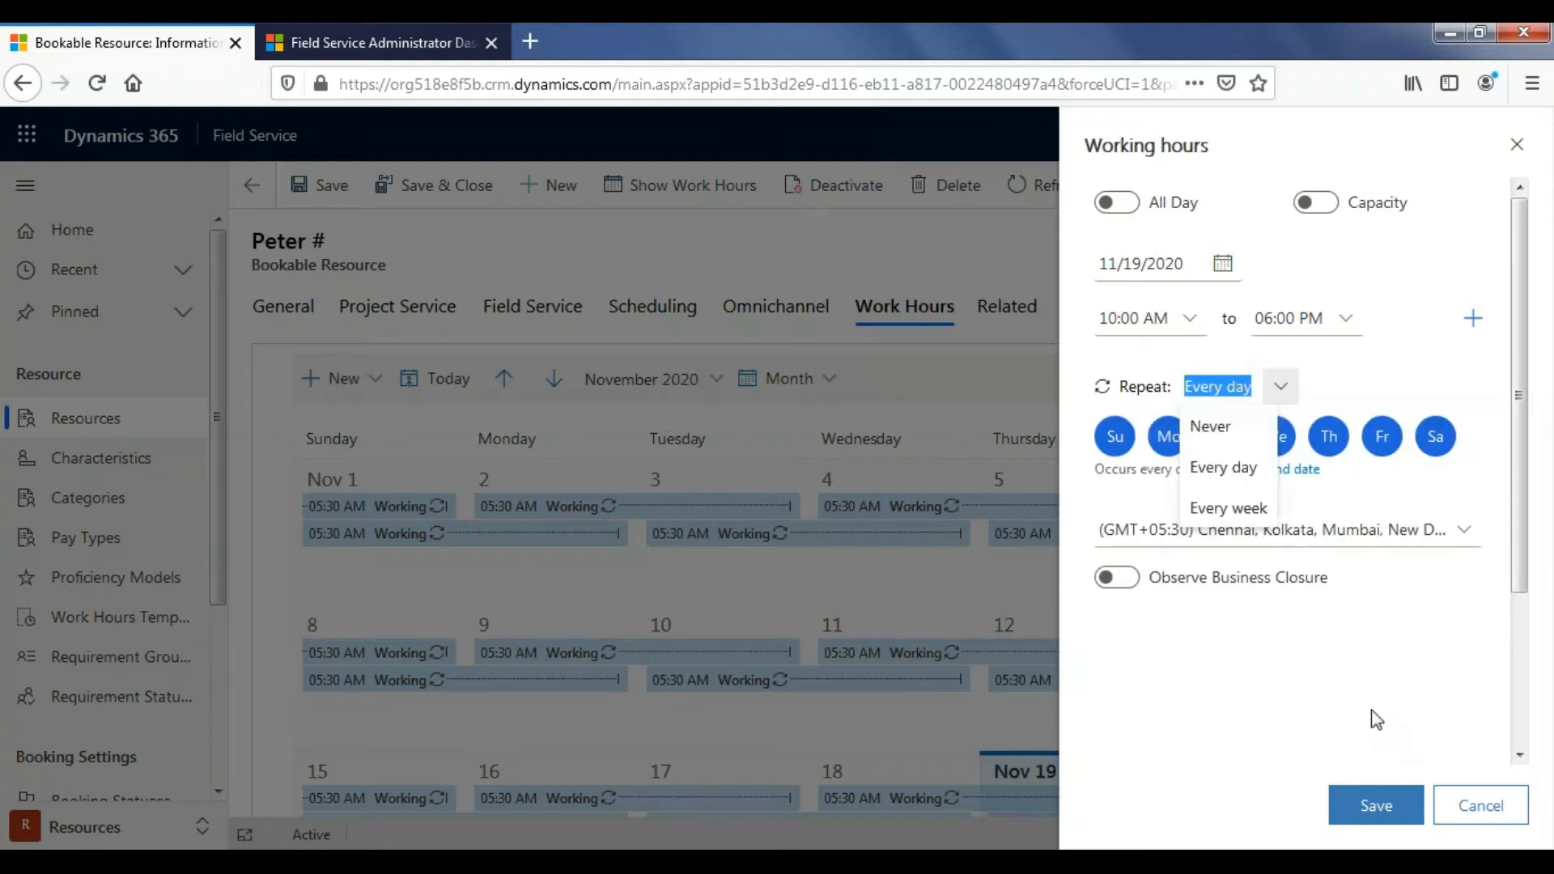
click(1208, 612)
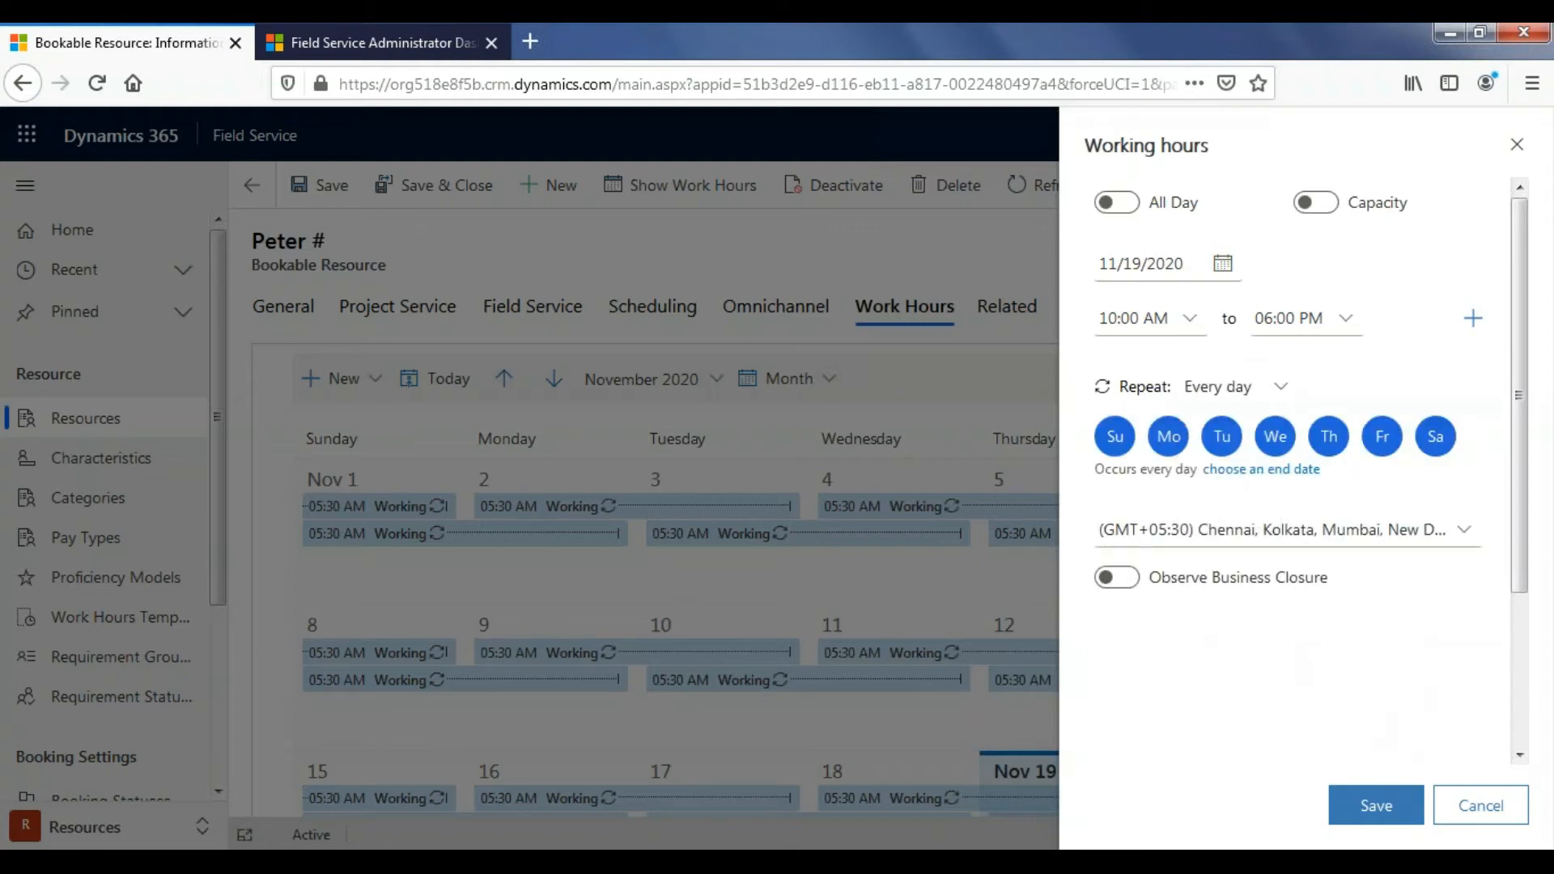
click(1360, 807)
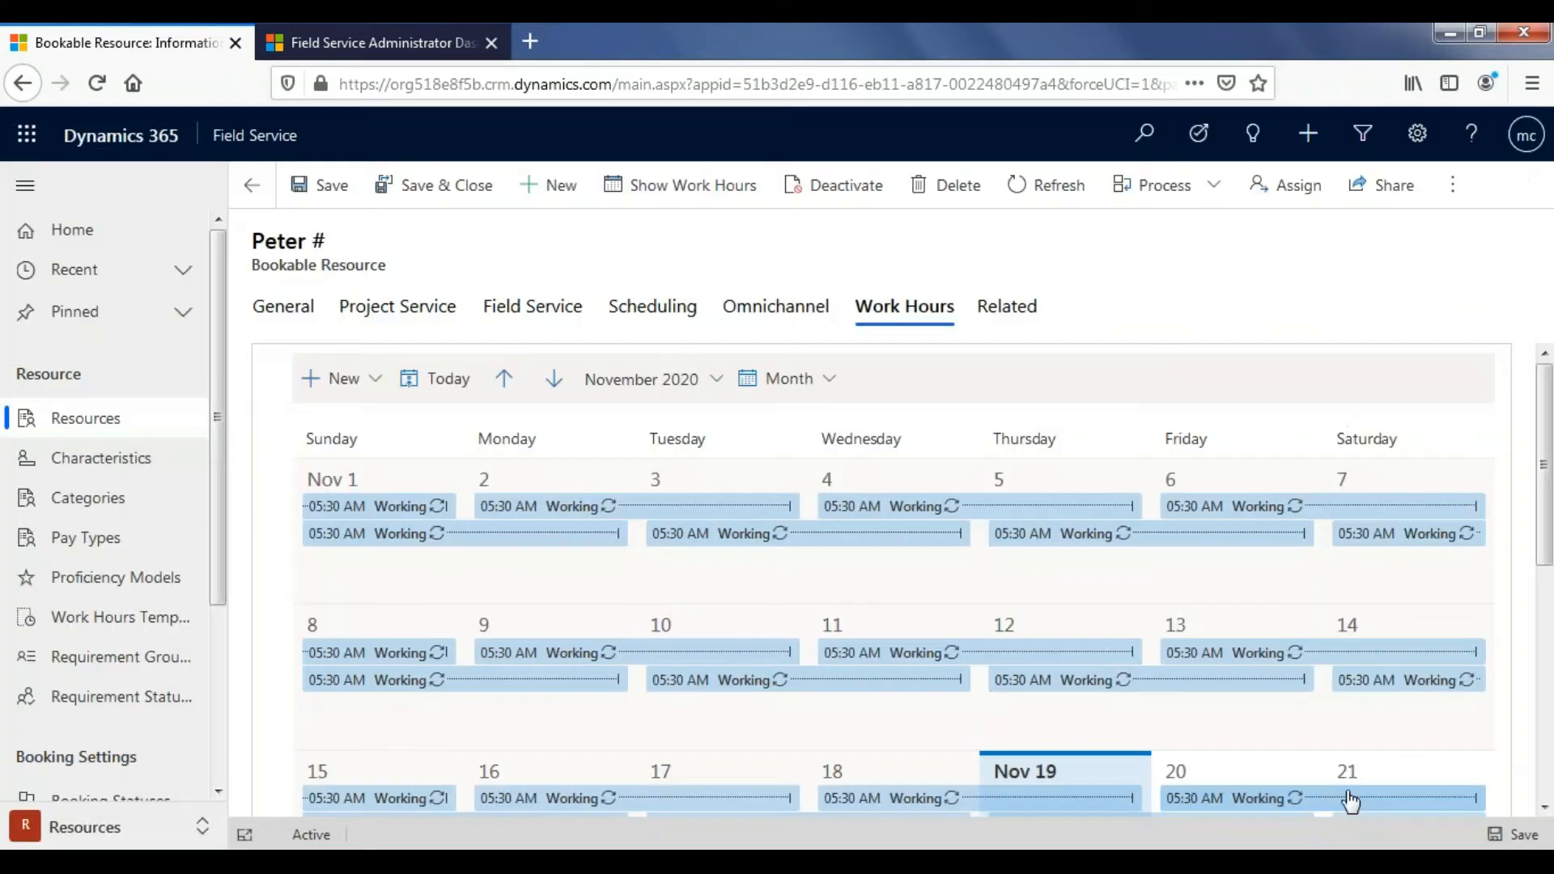
- Examine the details of the November 19 working entry in the resource's work hours calendar
scroll(1086, 628, down, 3)
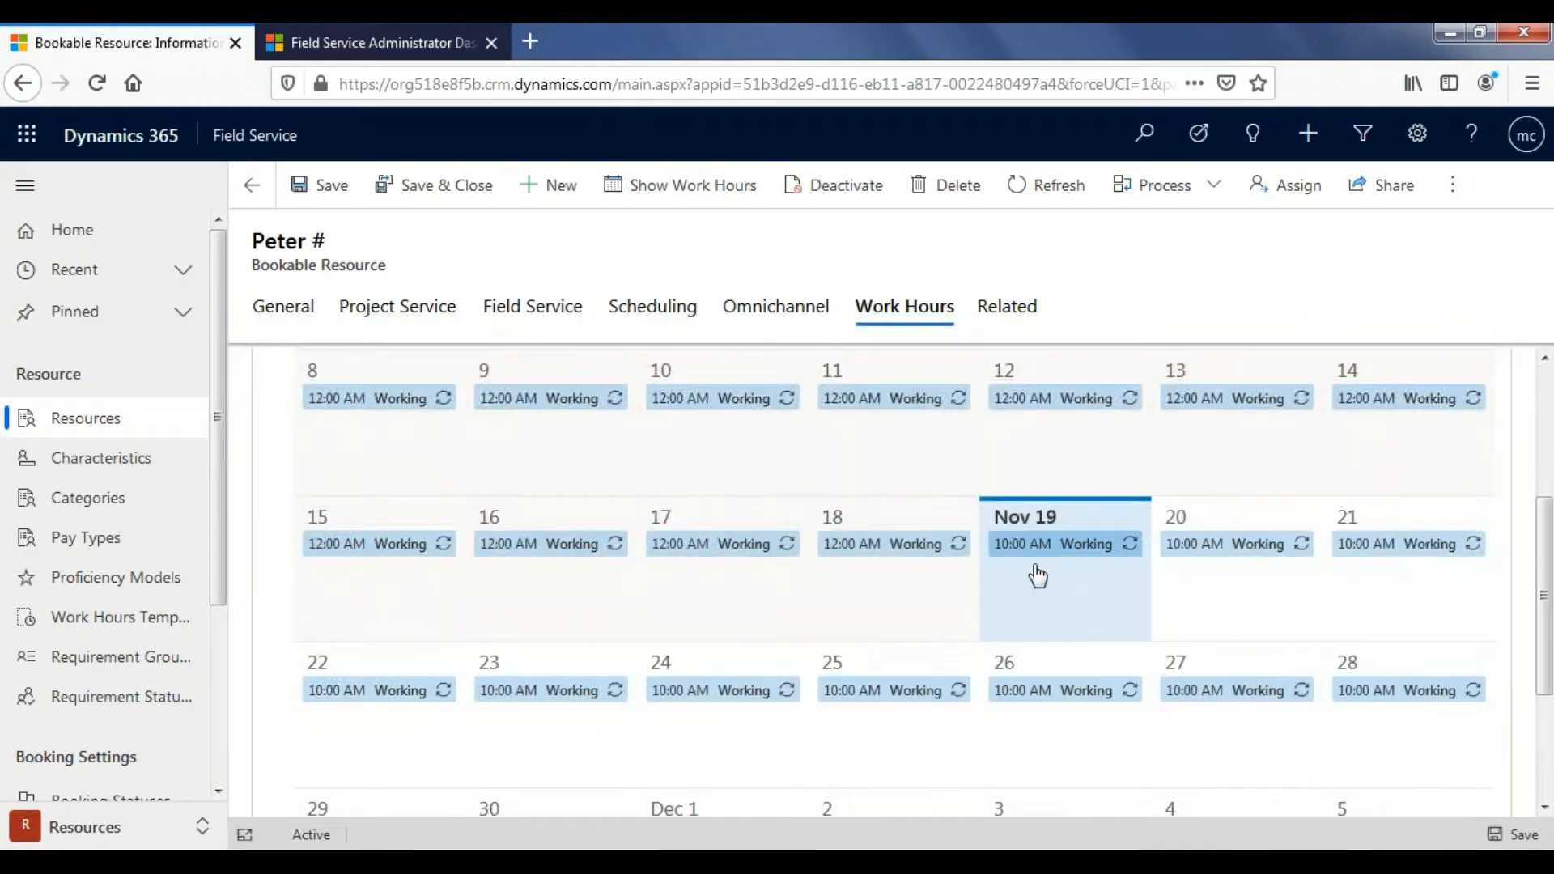
click(1052, 545)
scroll(1053, 557, up, 2)
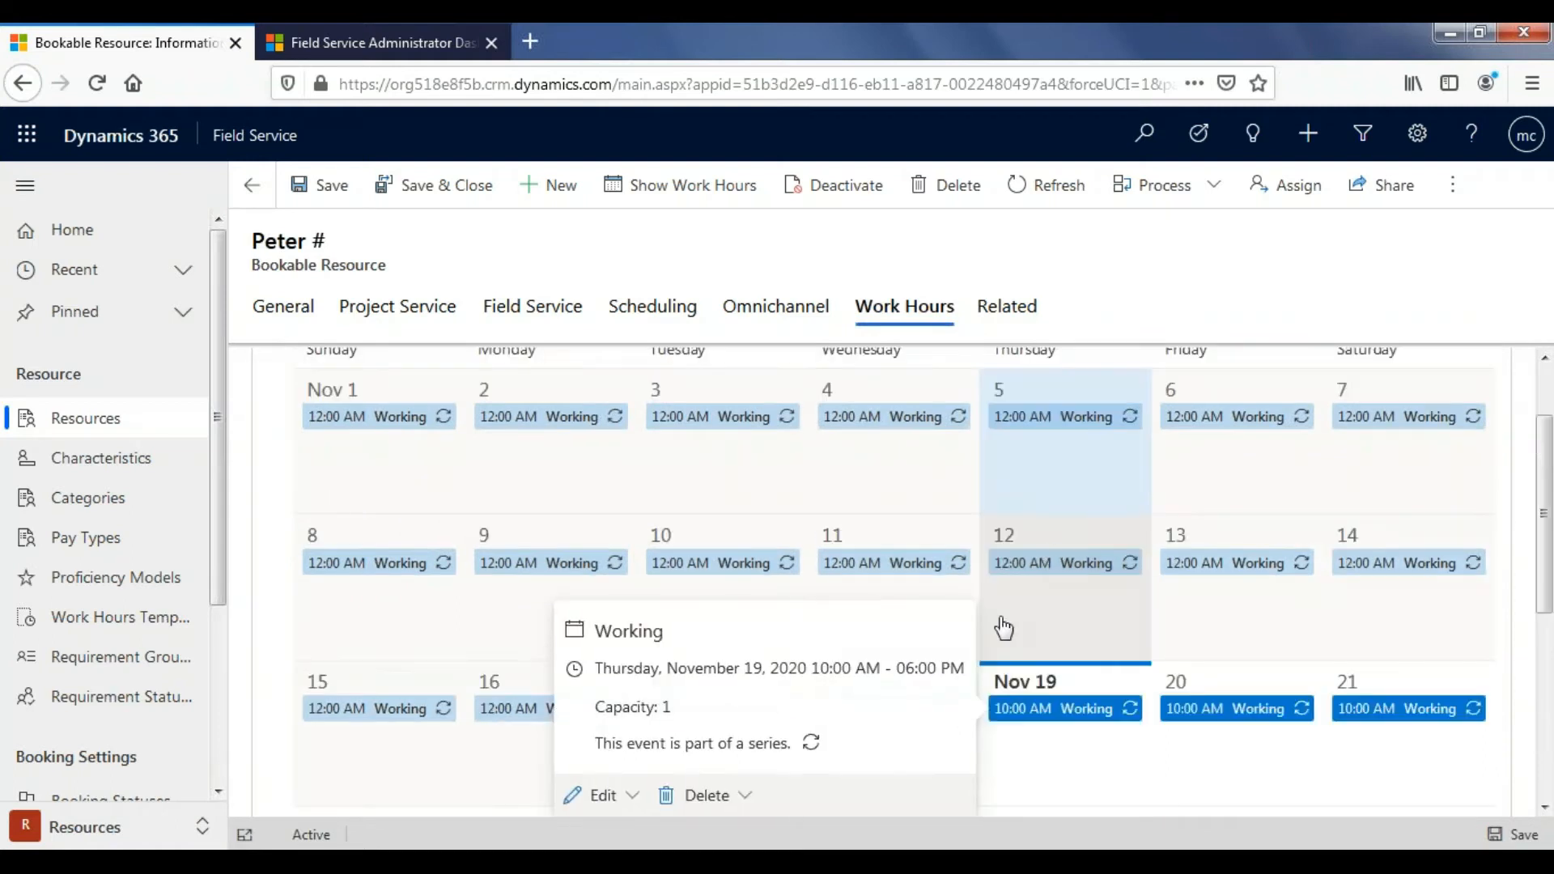
scroll(999, 624, down, 2)
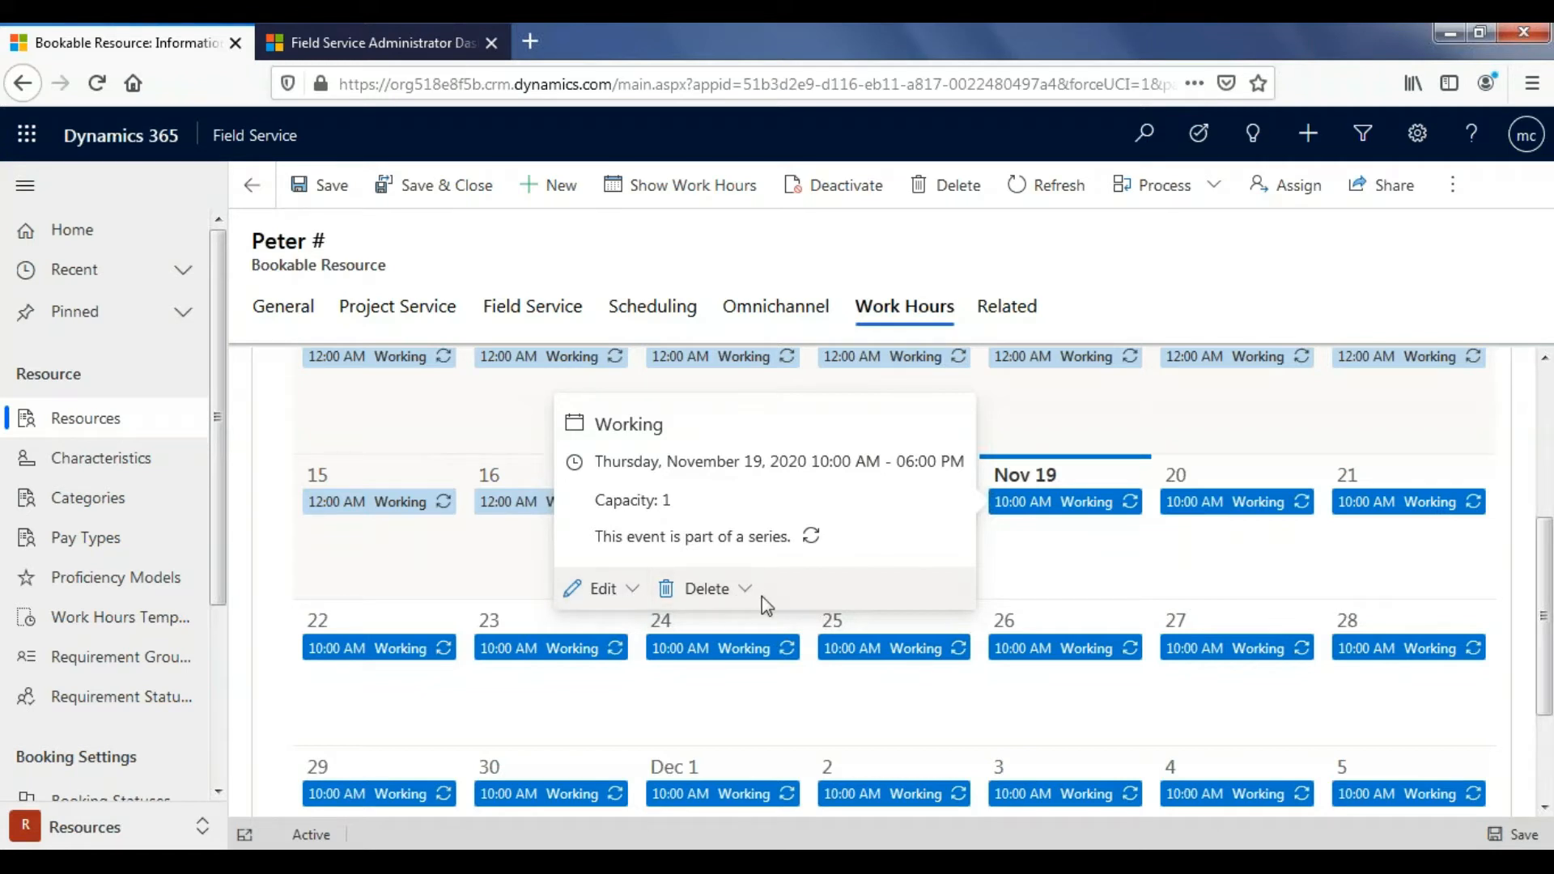
scroll(1347, 729, up, 4)
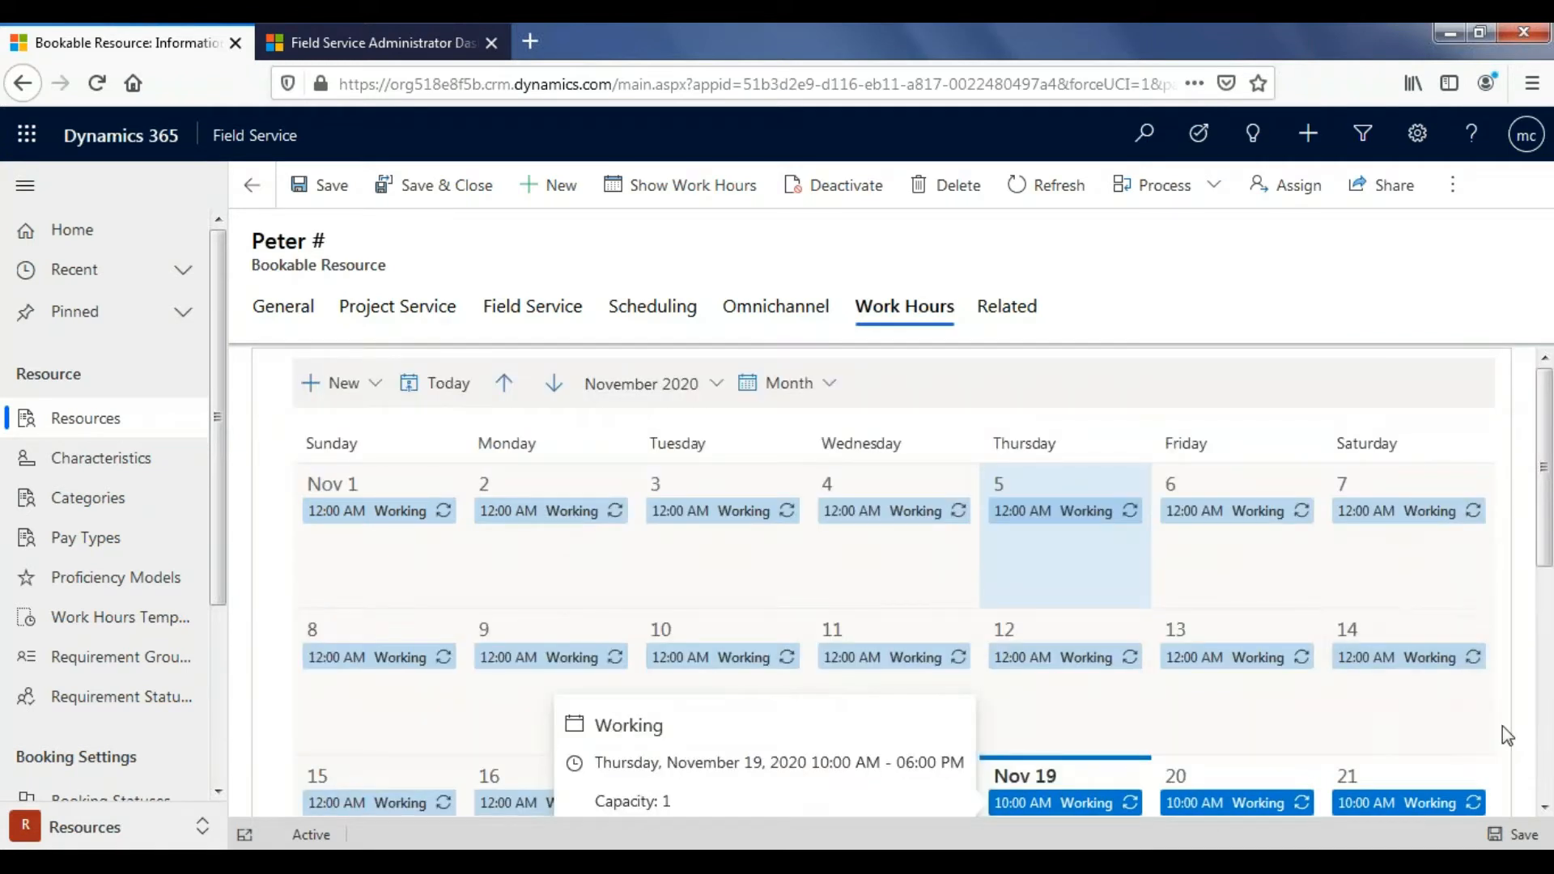
- Add a non-working hours entry to the resource's calendar for 11/5/2020, from 07:00 PM to 09:00 PM, and save it
click(379, 387)
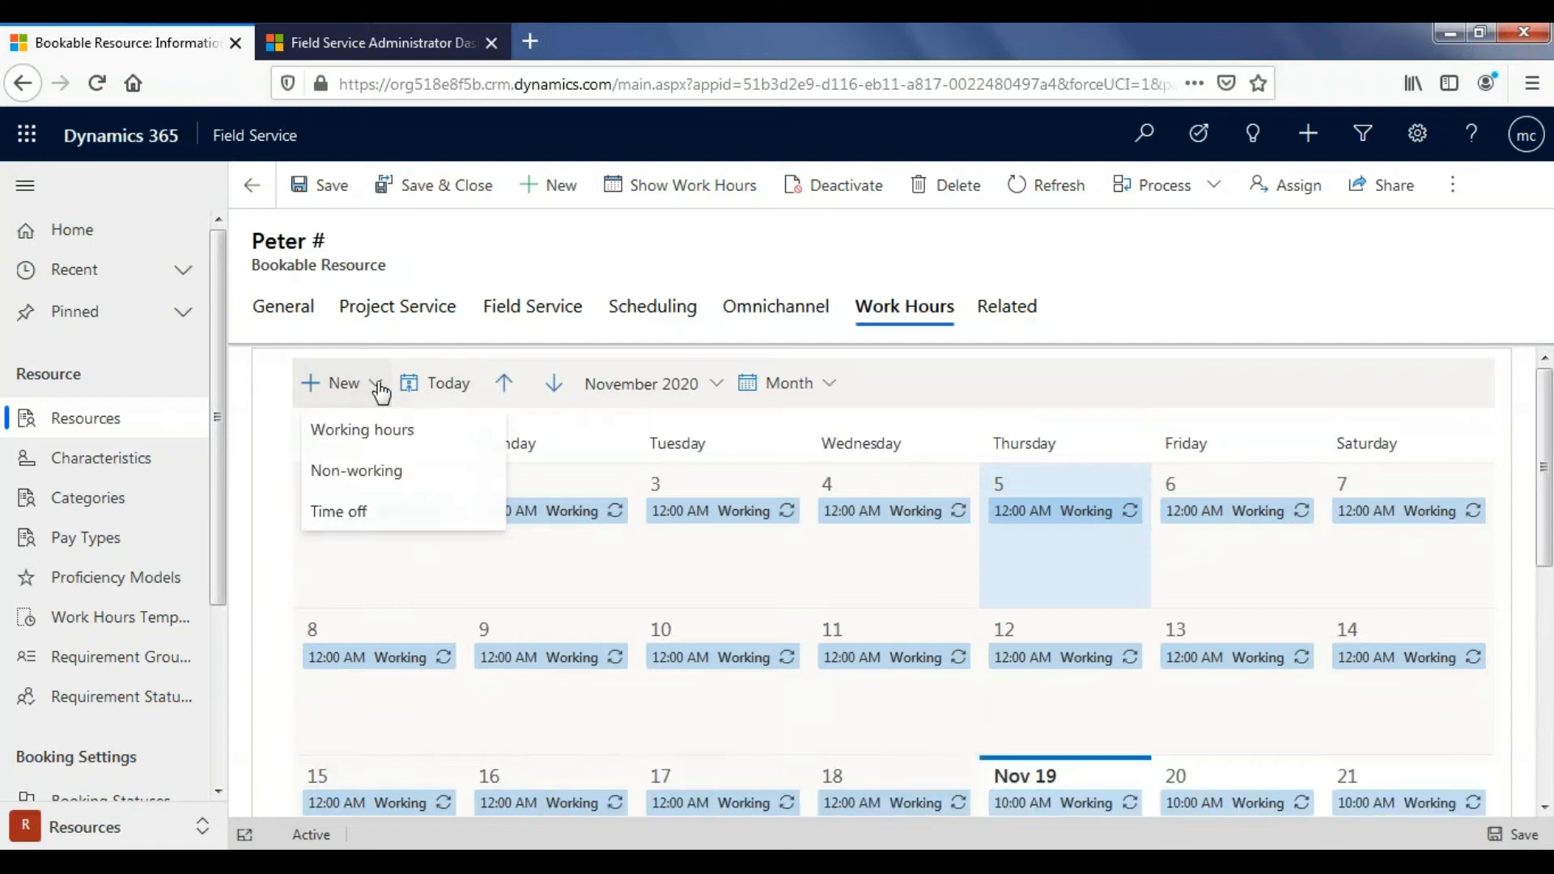
click(351, 479)
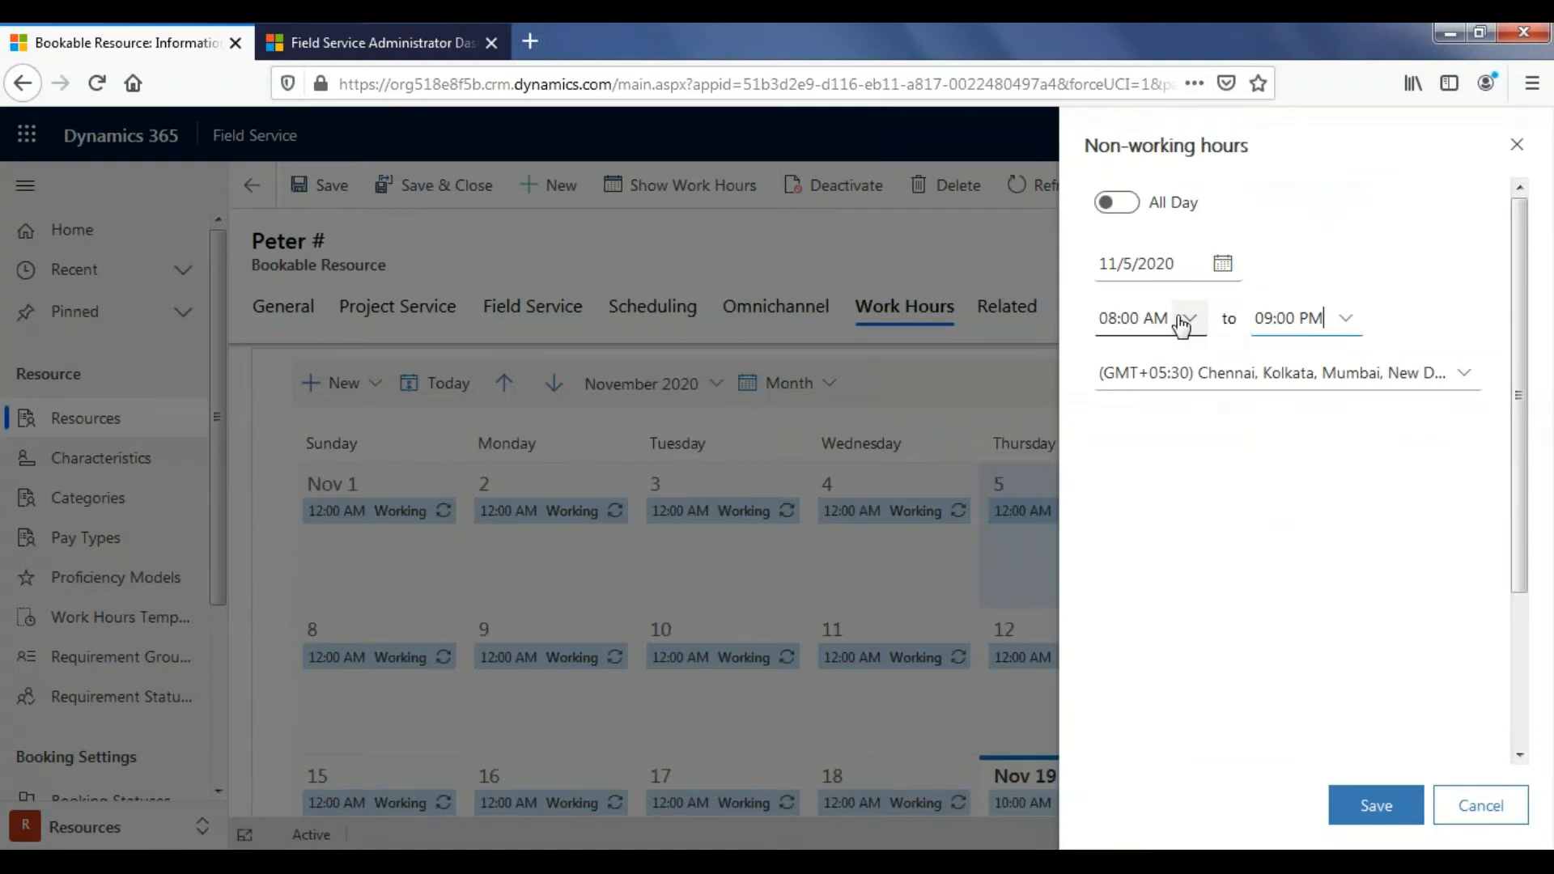
click(1193, 321)
click(1193, 322)
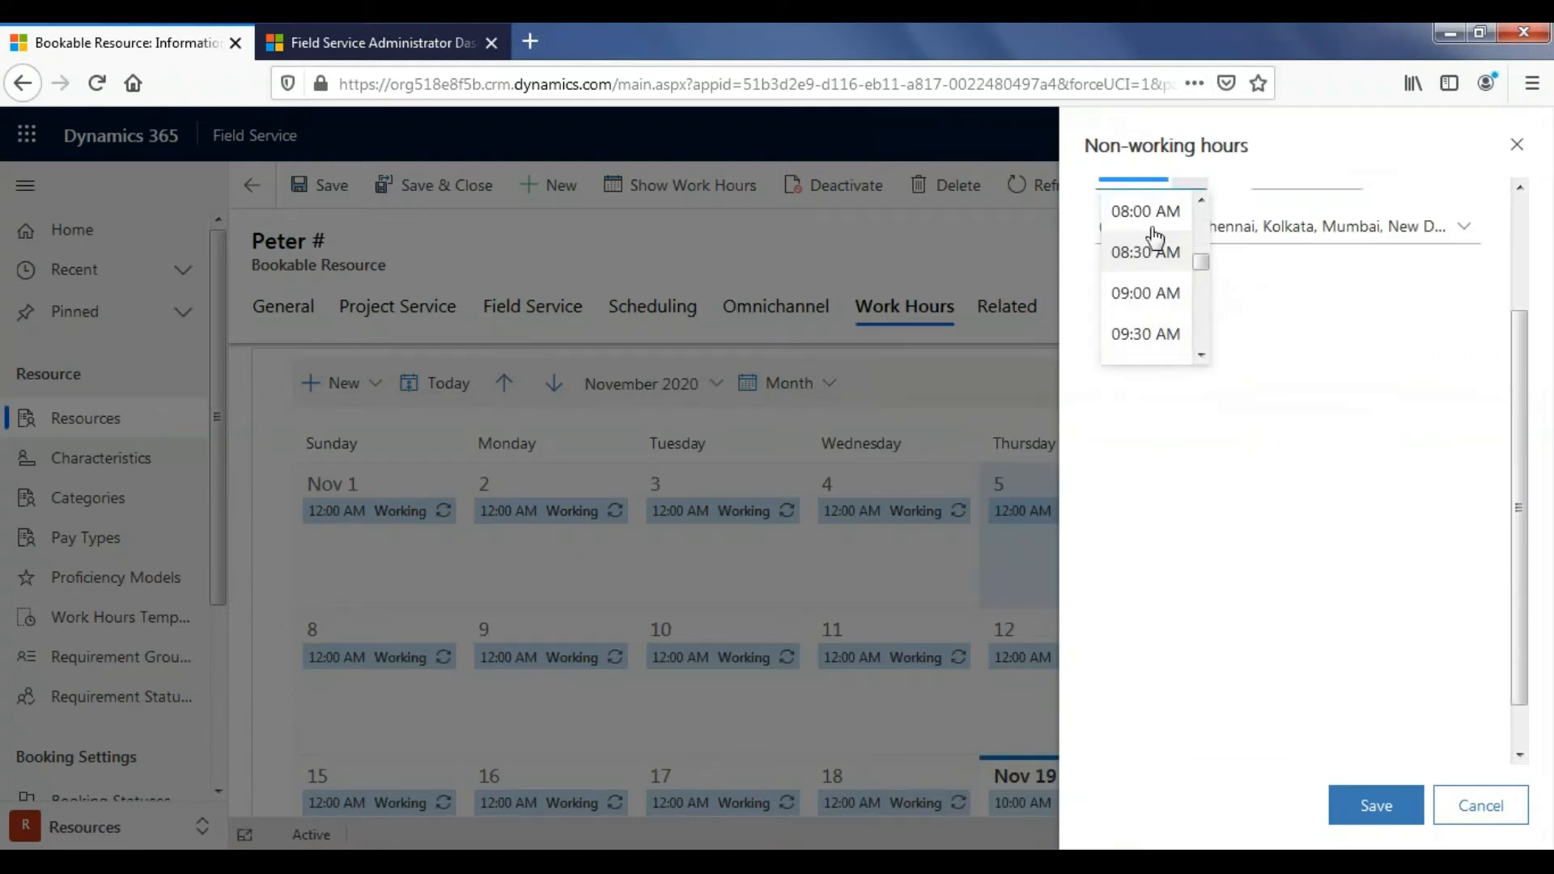
scroll(1145, 291, down, 6)
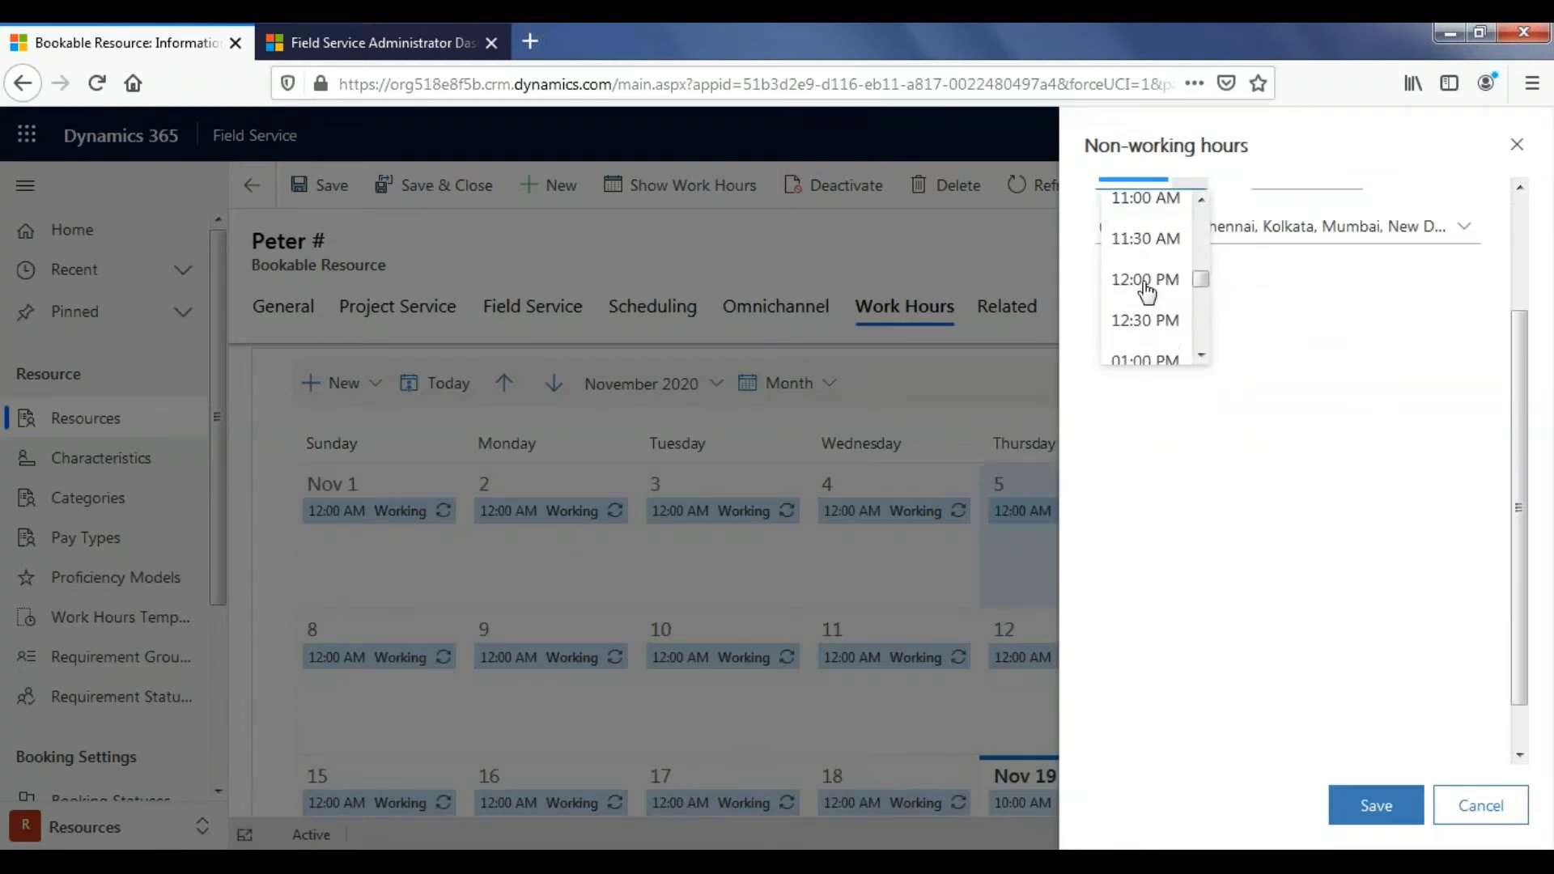
scroll(1145, 291, down, 5)
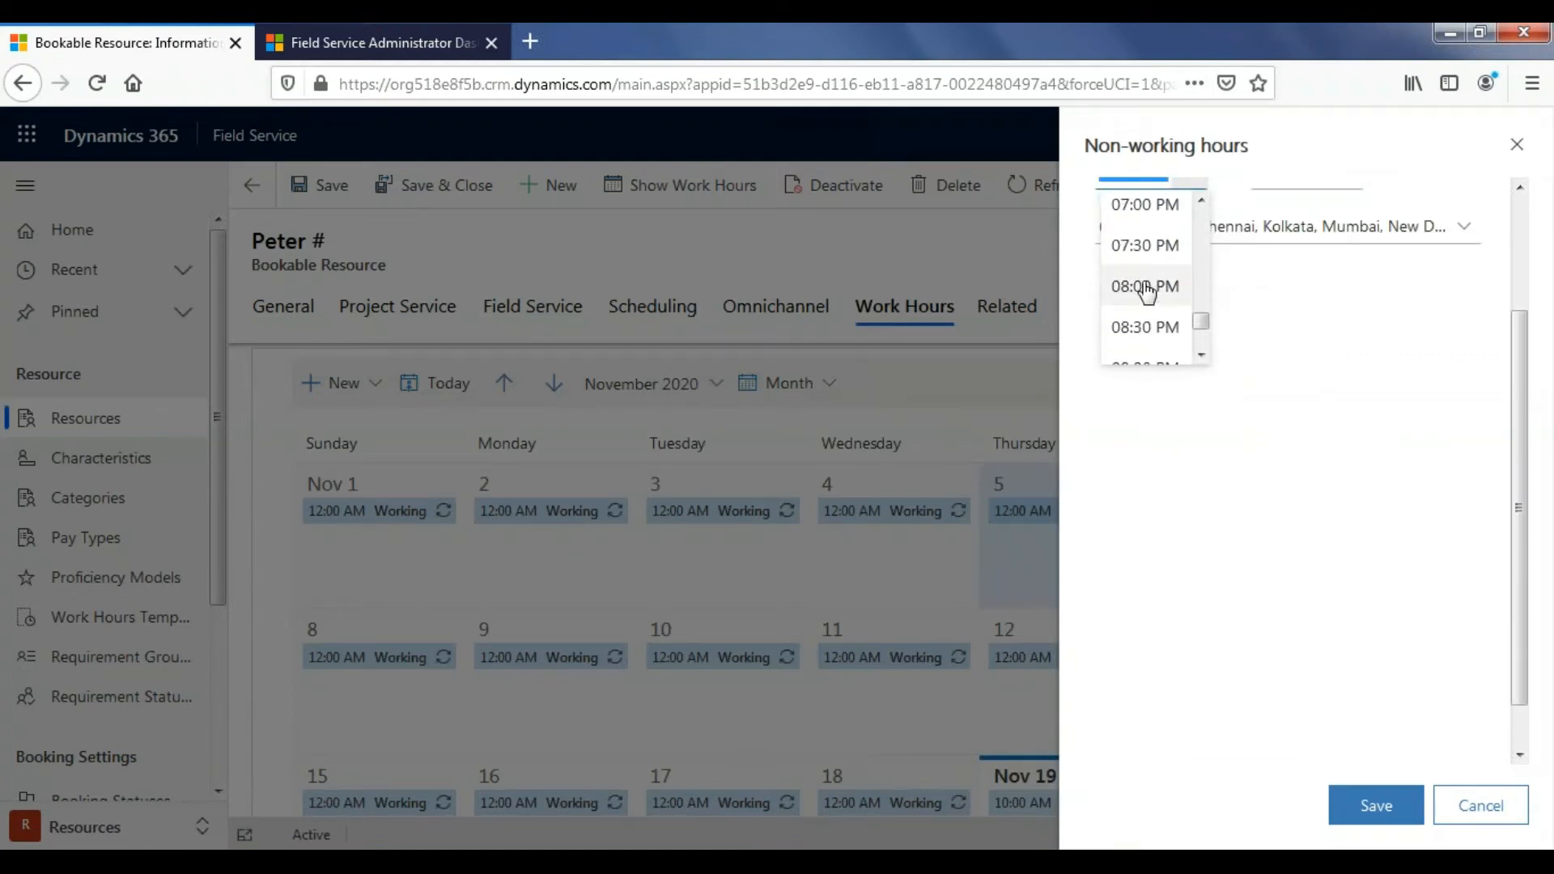
click(1145, 215)
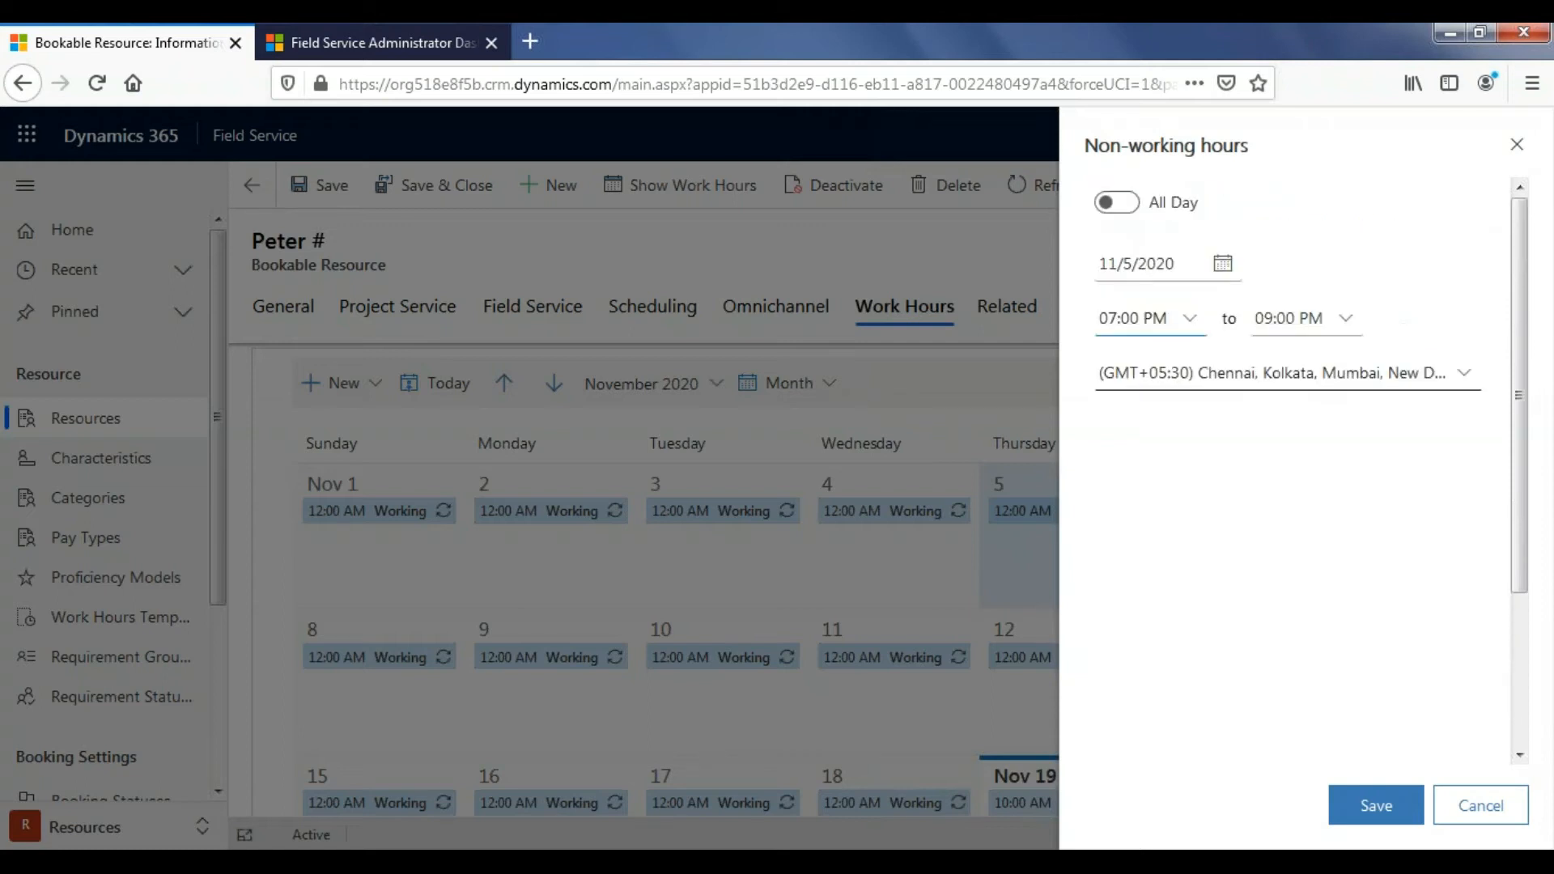
click(1377, 805)
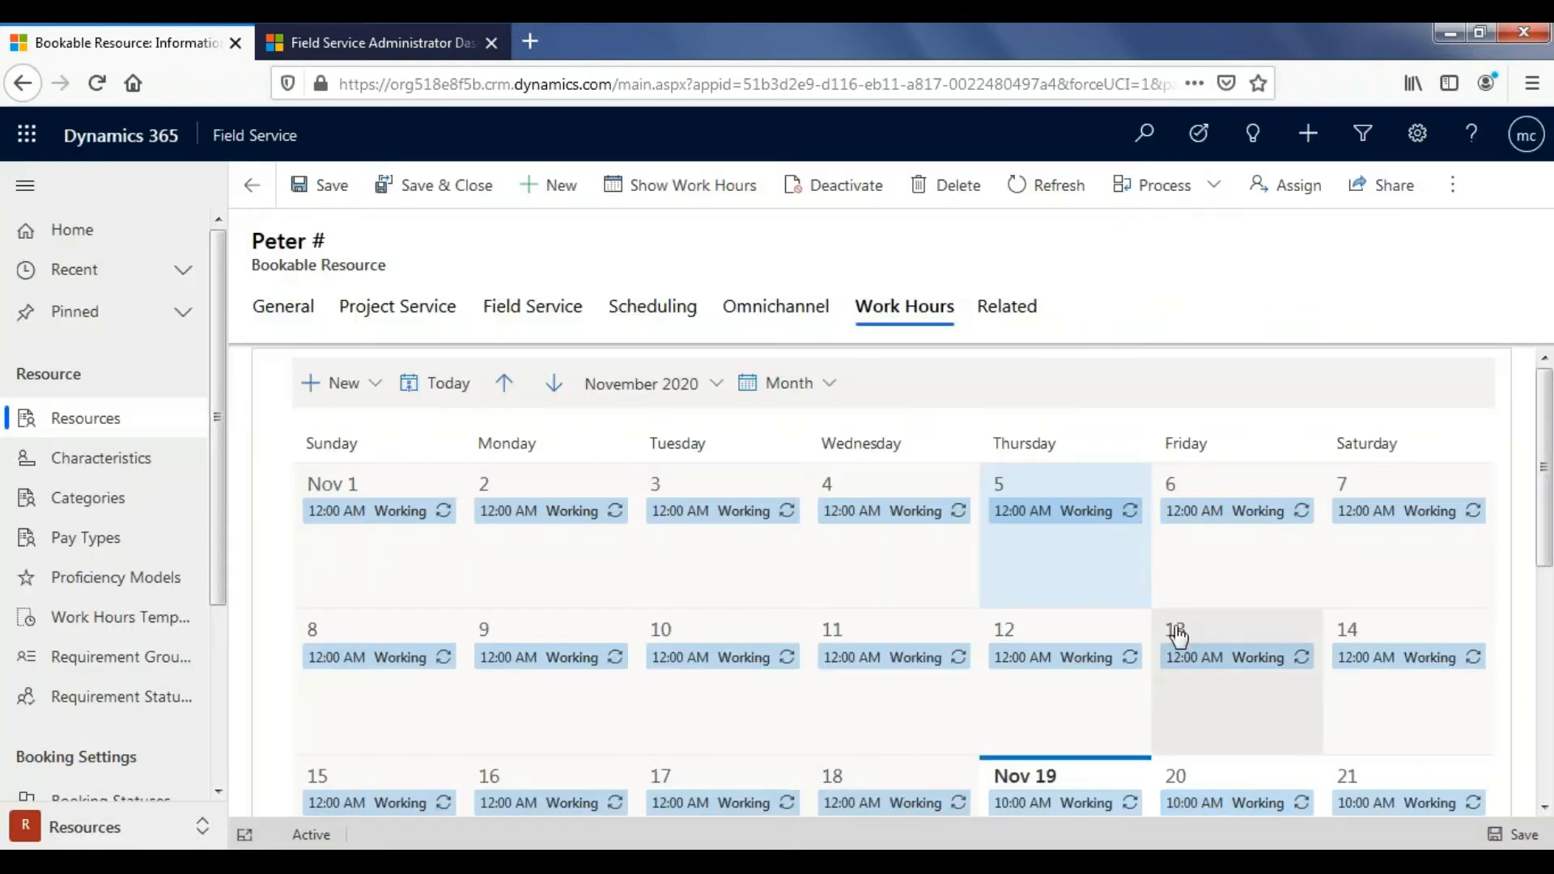
scroll(1147, 651, down, 1)
scroll(1147, 651, up, 1)
- Add a time off entry to the resource's calendar for 11/23/2020, from 08:00 AM to 05:00 PM, save it and check the calendar
click(340, 383)
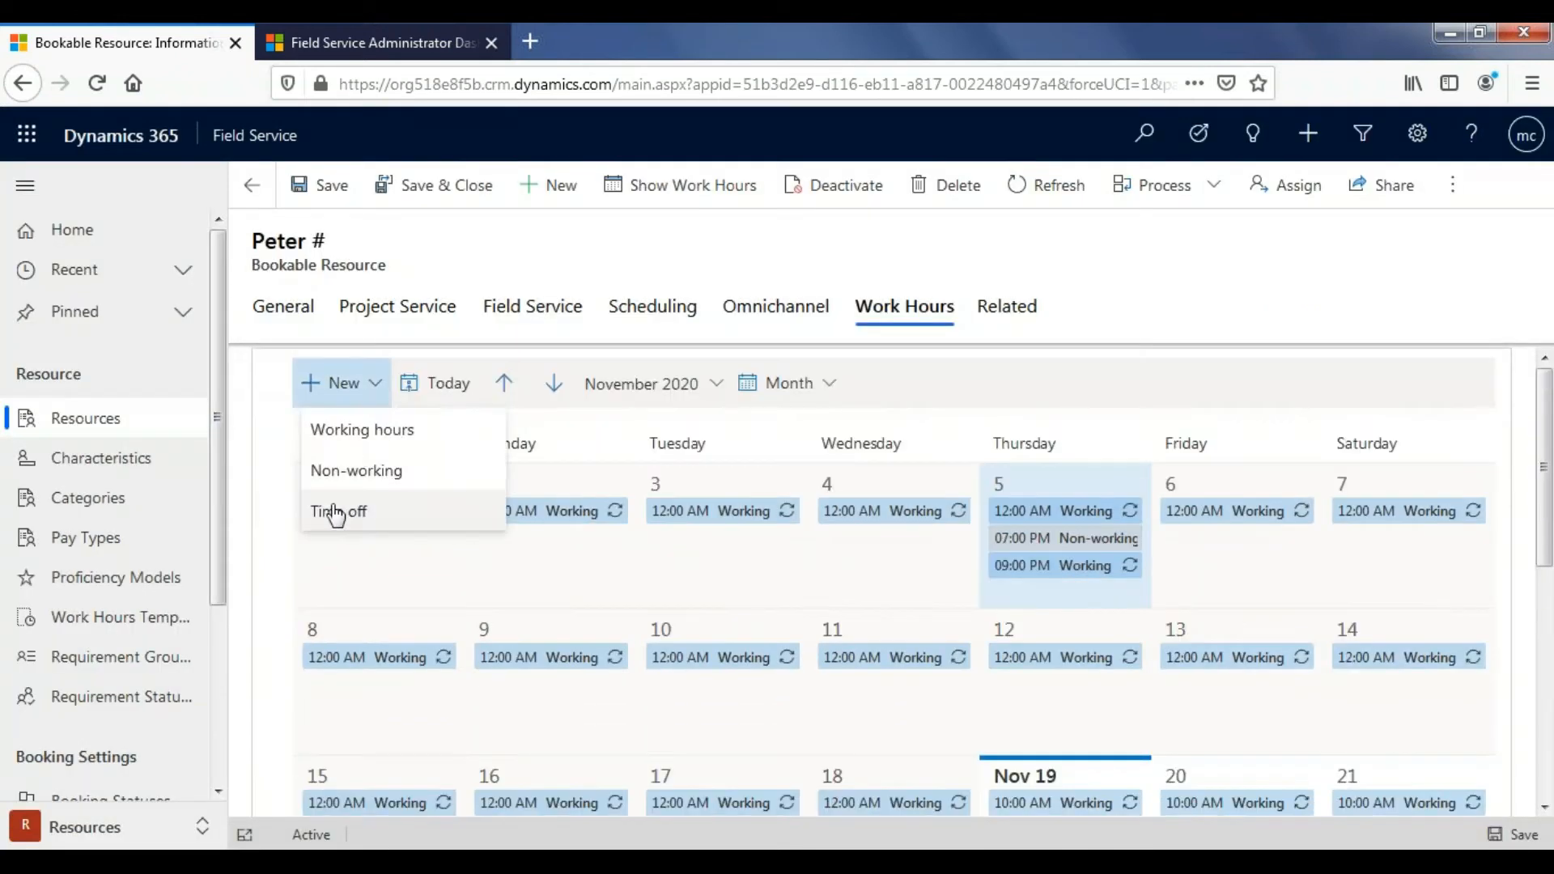
click(336, 513)
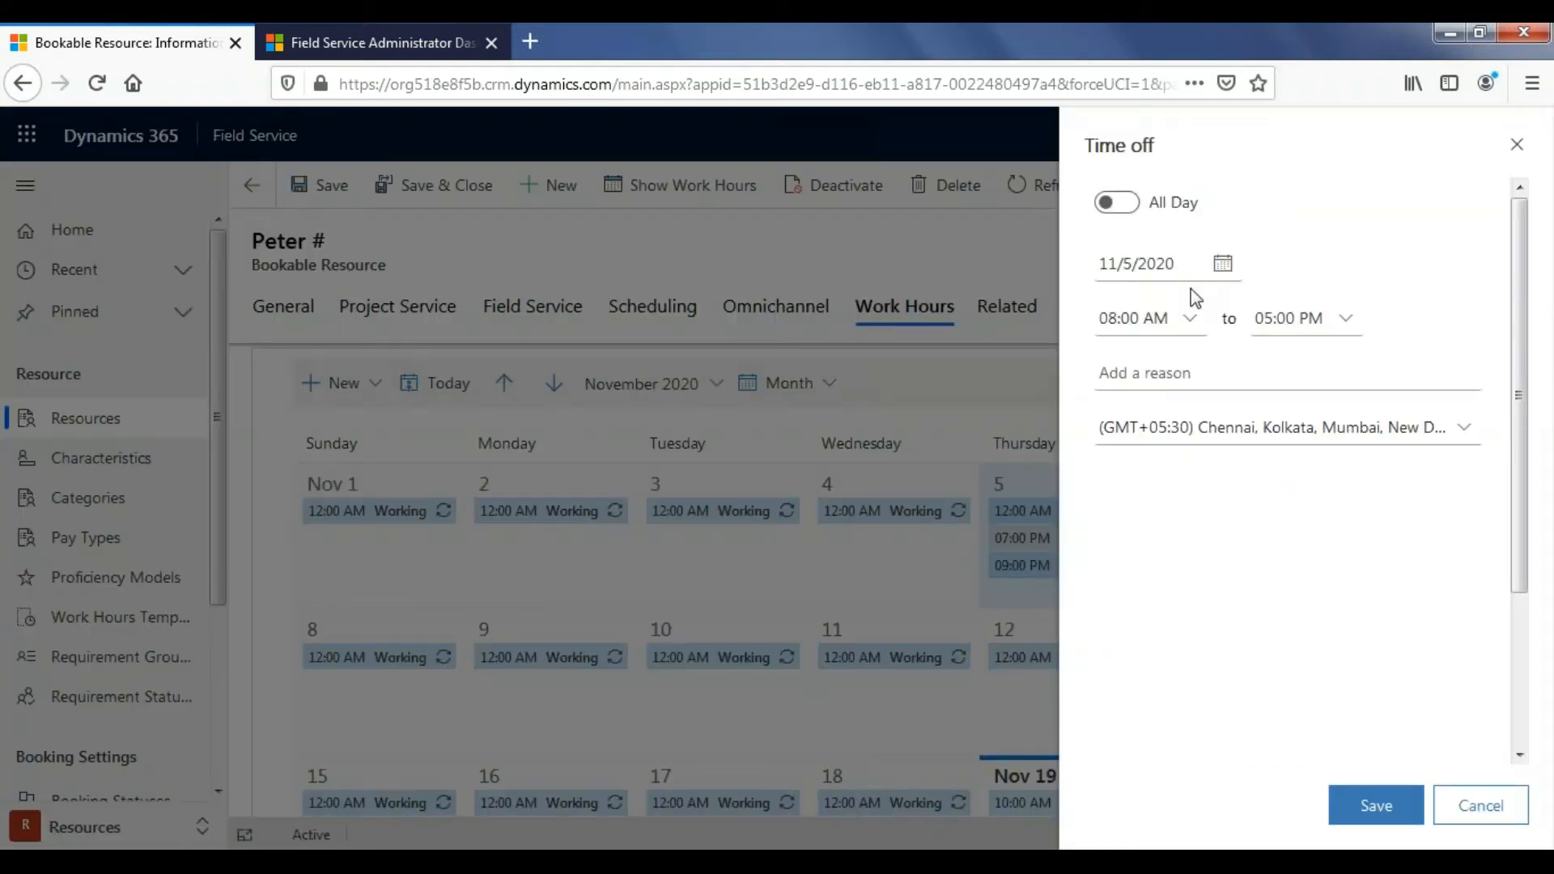
click(1221, 266)
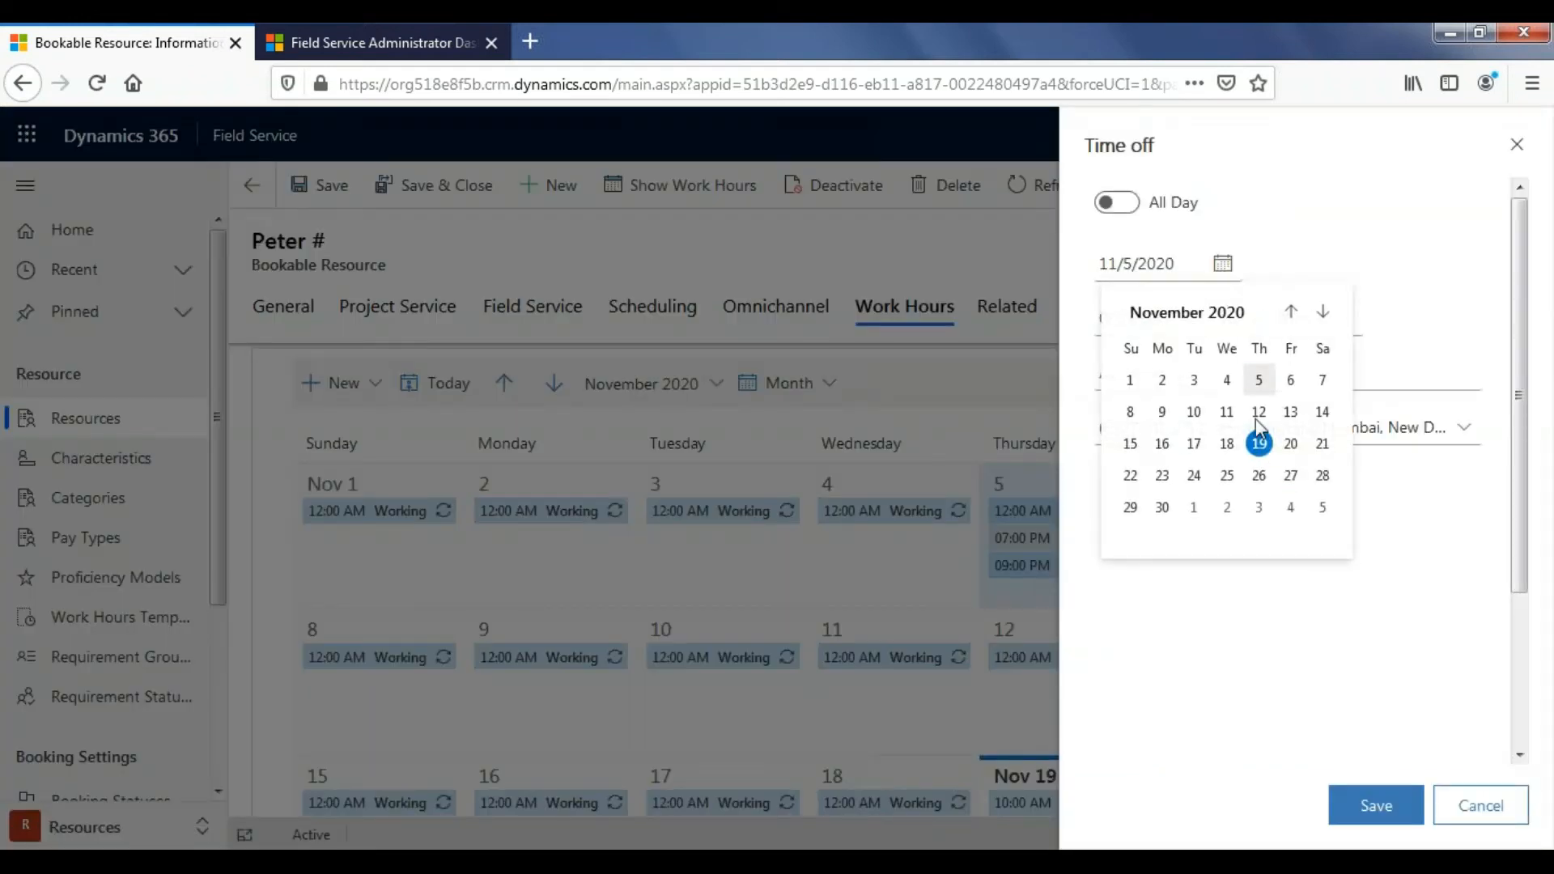
click(1164, 479)
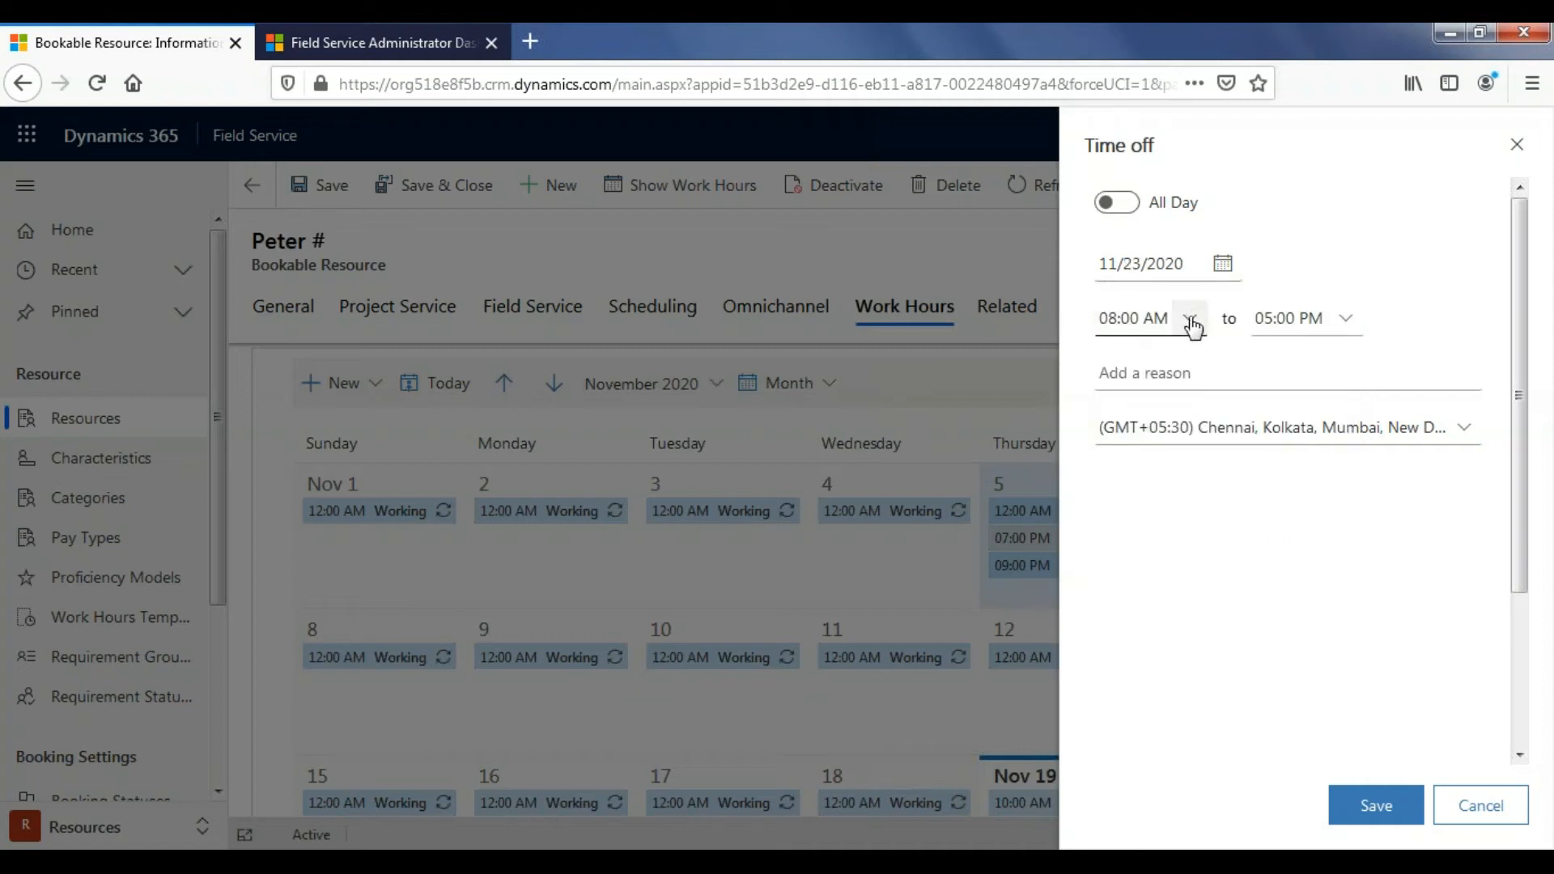
click(1375, 804)
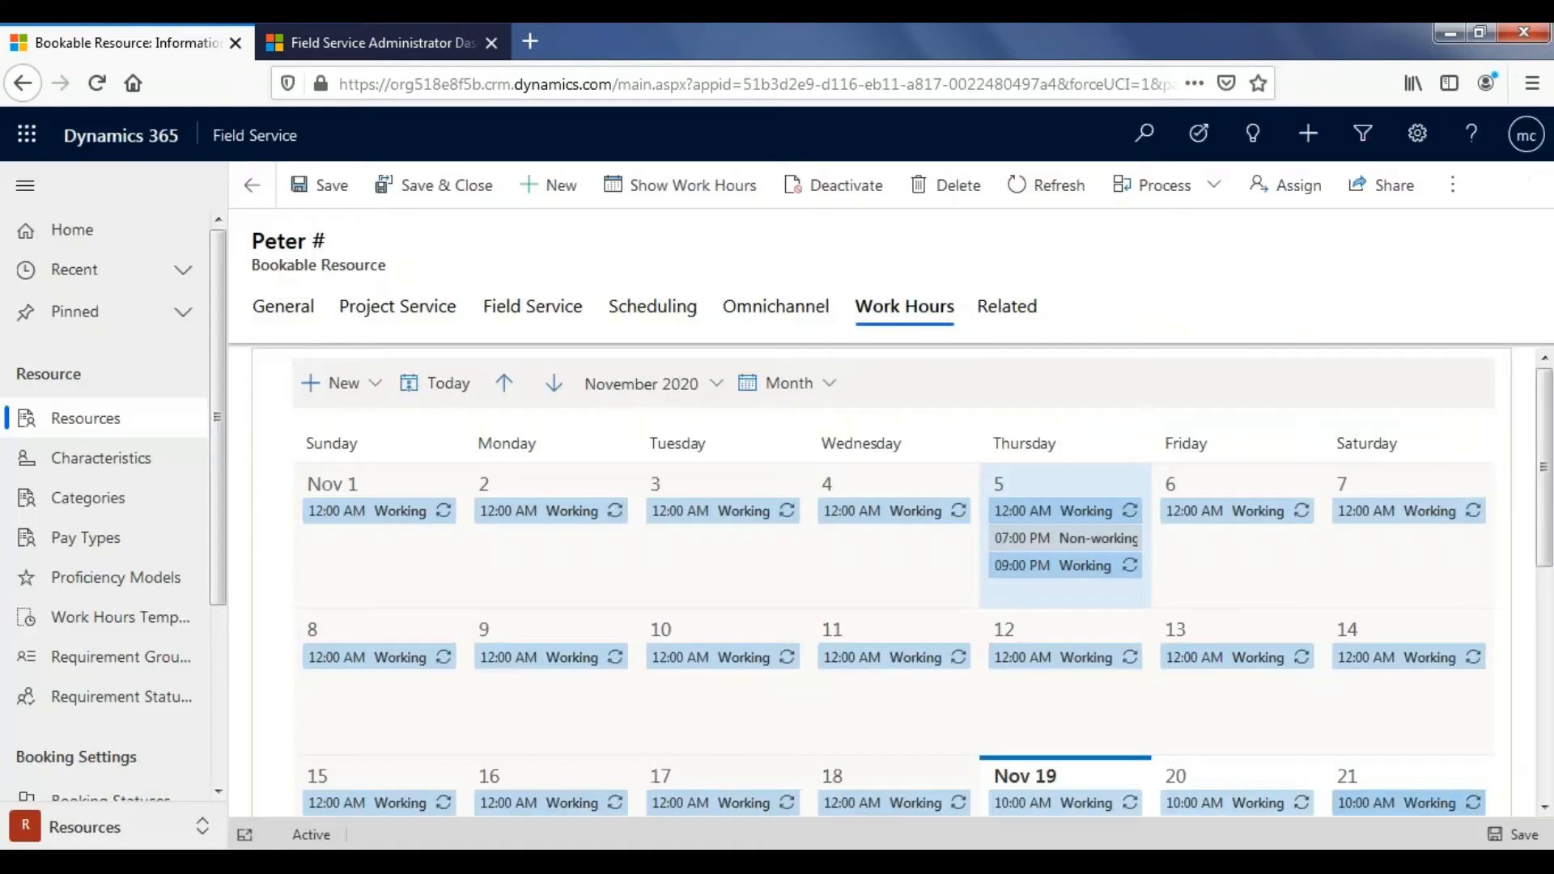
scroll(1361, 577, down, 4)
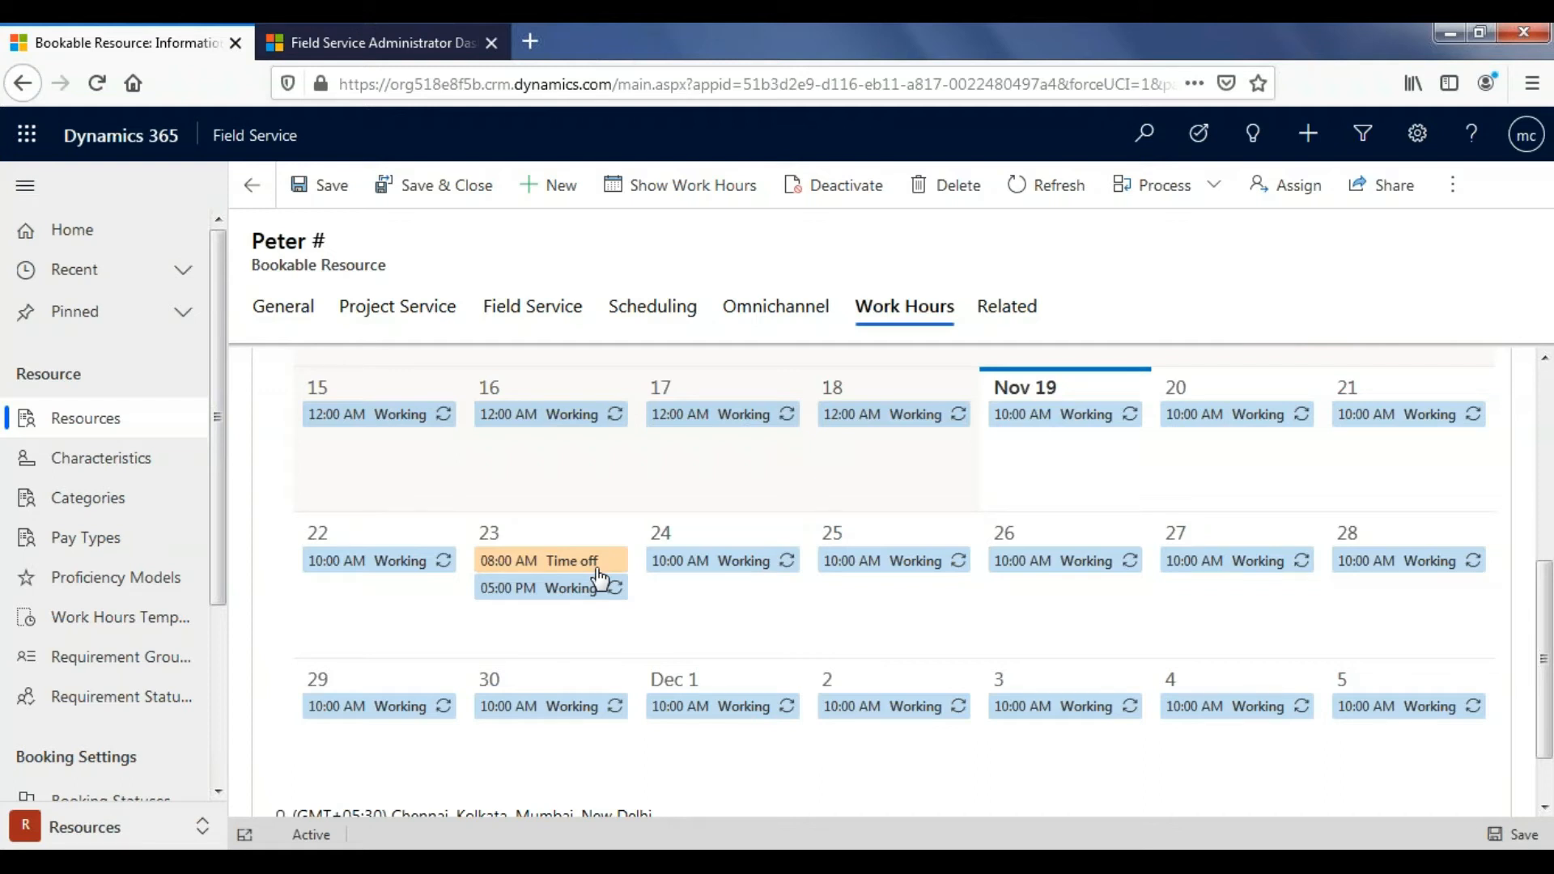
scroll(599, 577, up, 5)
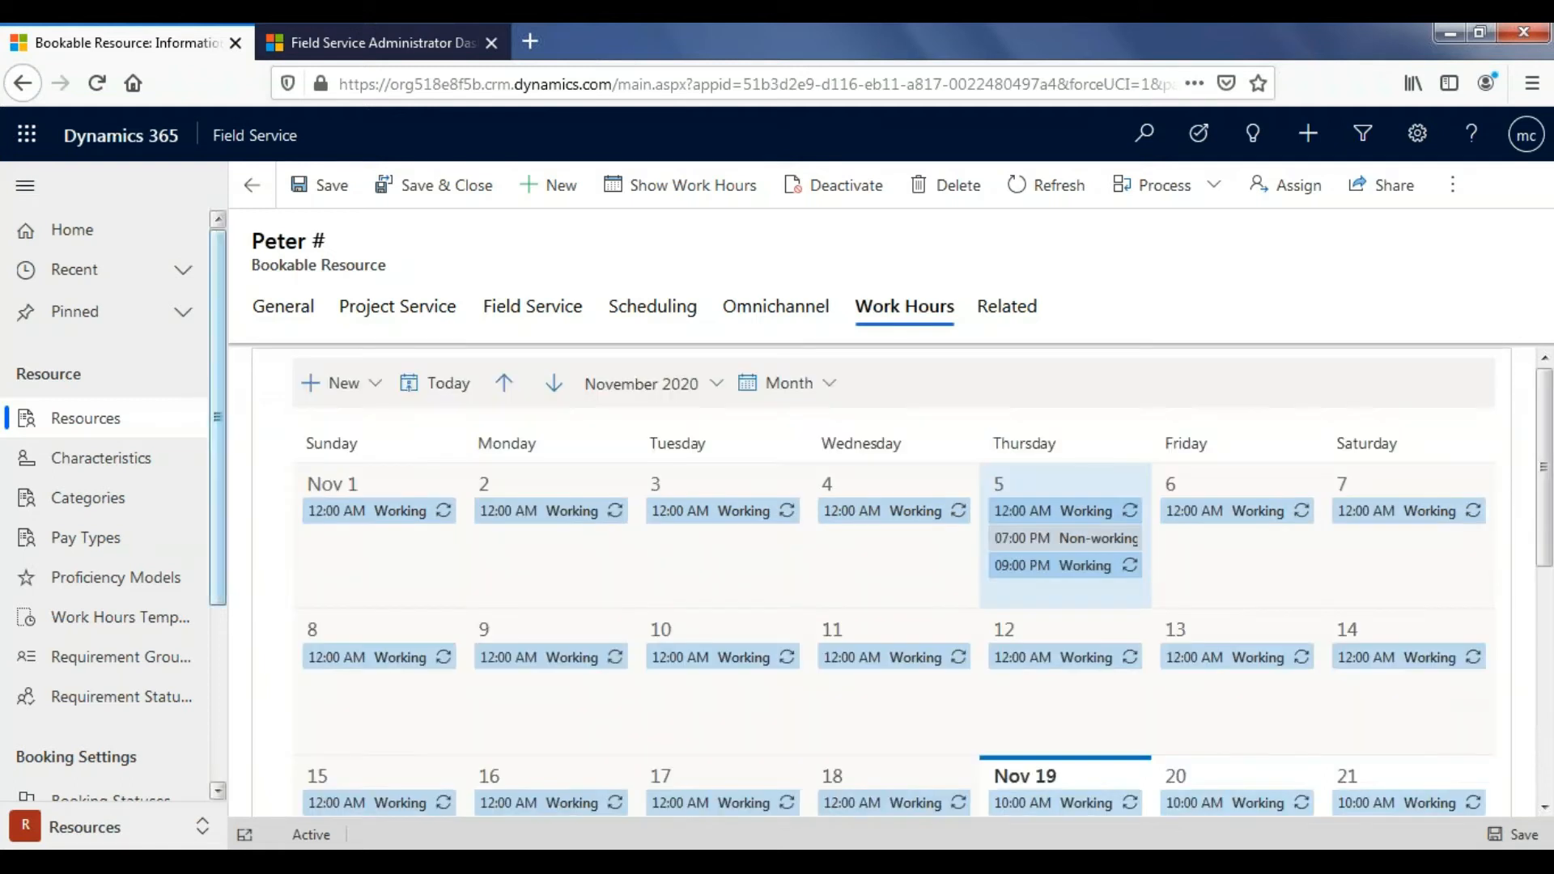
- Save the user-type resource's calendar as a work template named "North Asaia work hours Template"
click(84, 420)
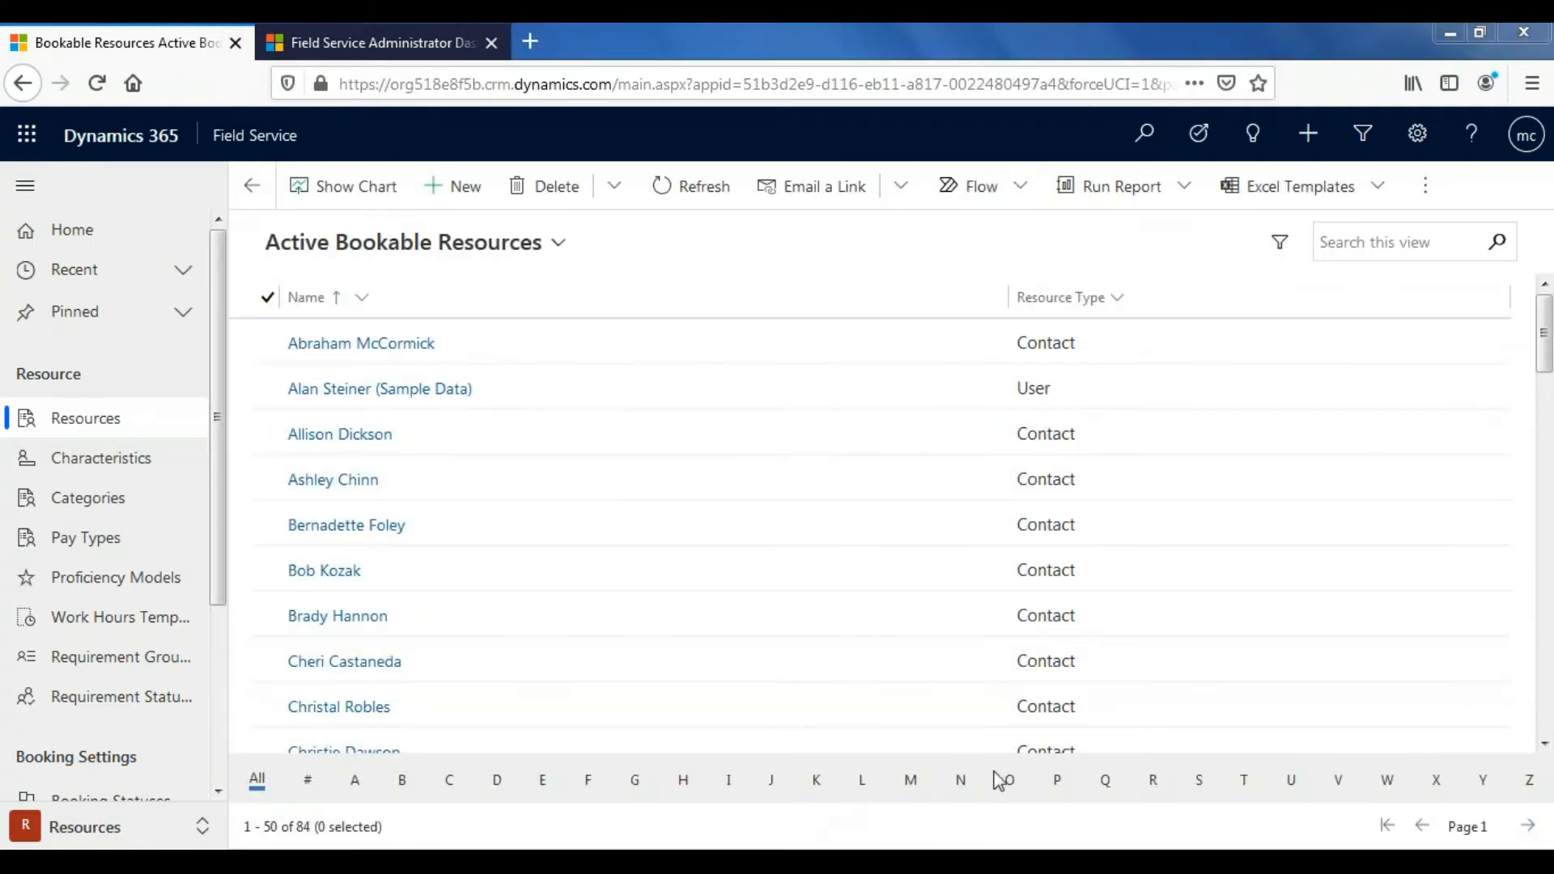
click(1057, 780)
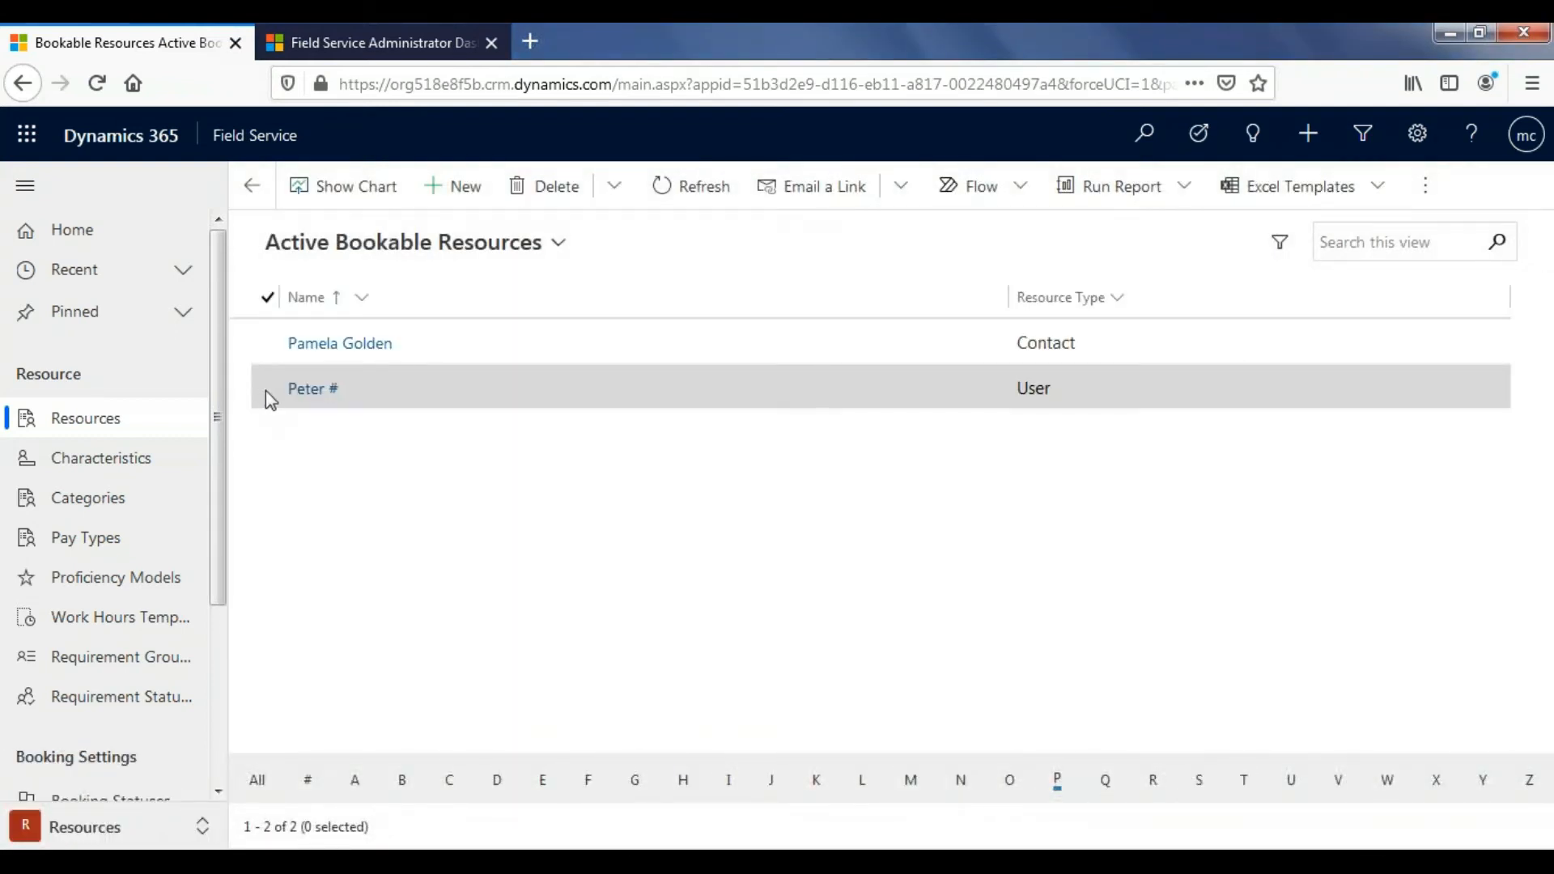
click(268, 392)
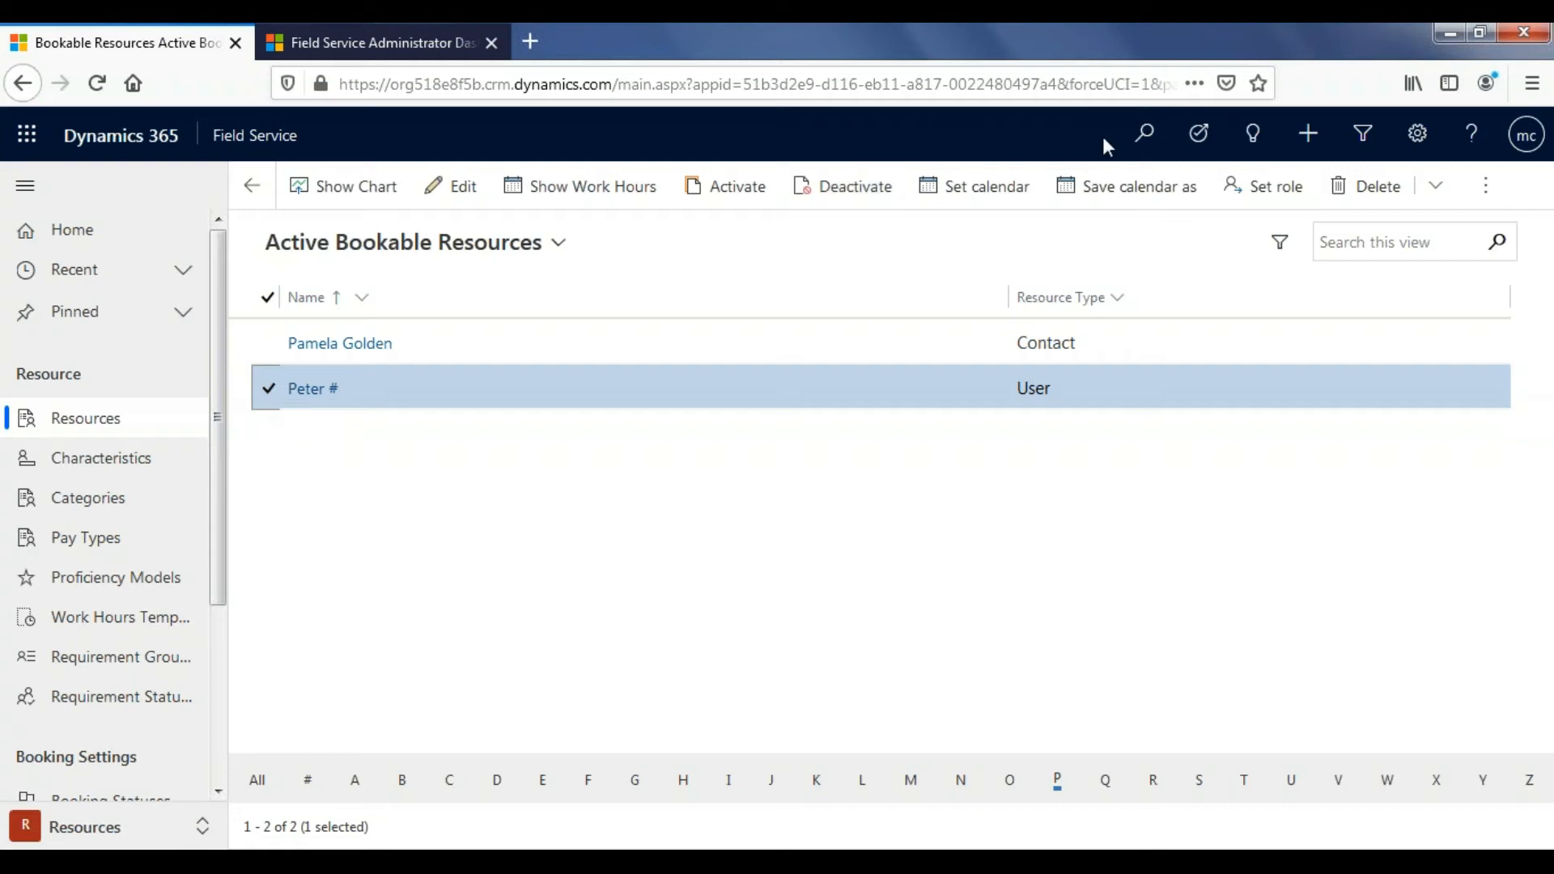
click(1140, 186)
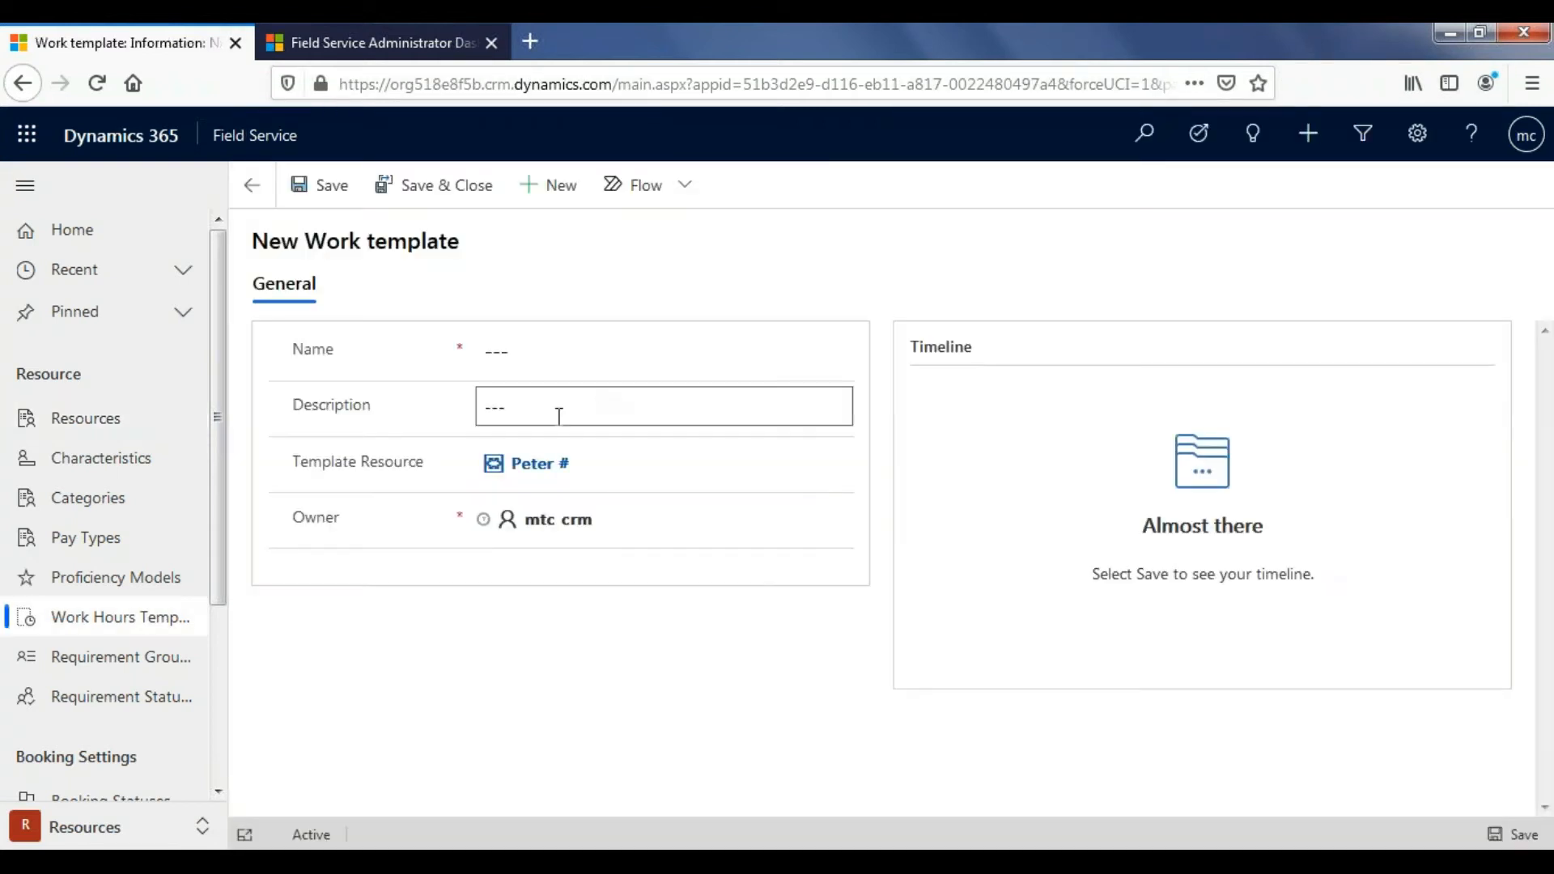
click(571, 354)
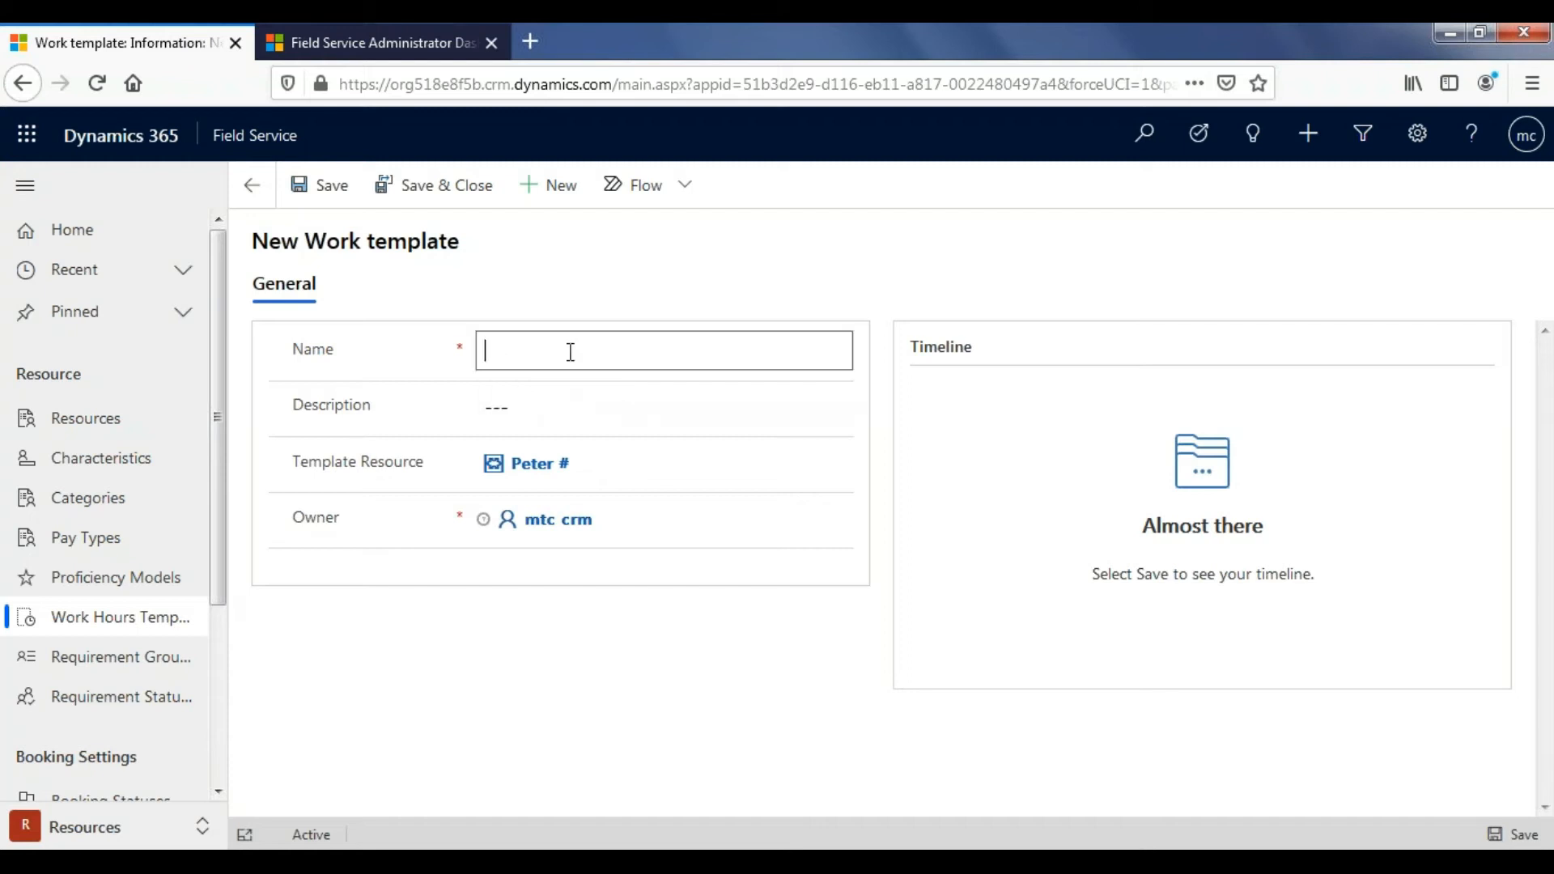
text(North Asaia work hours Template)
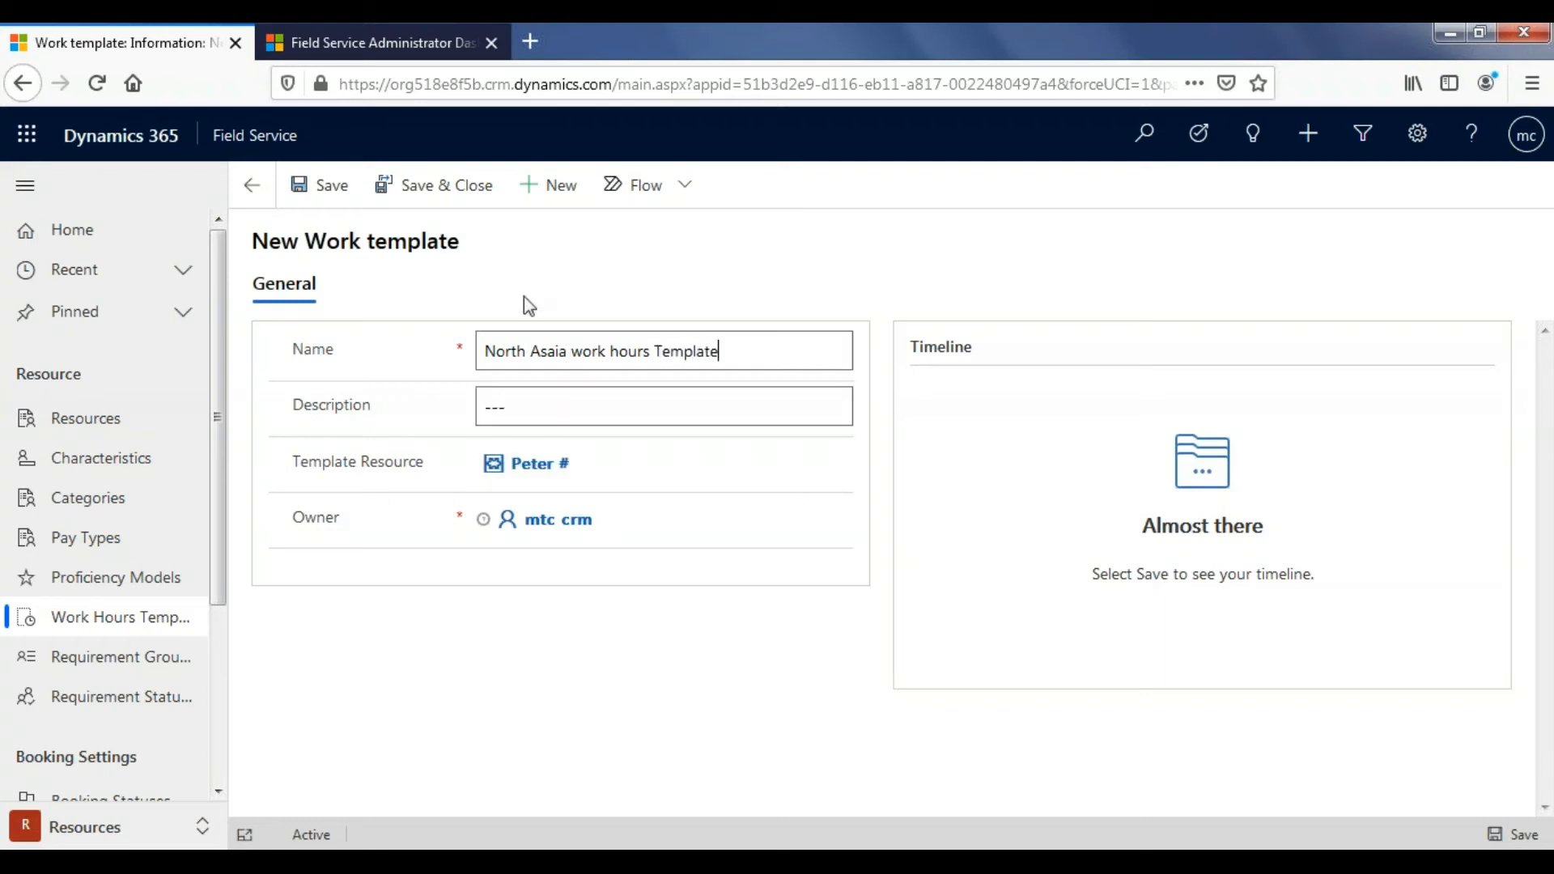
click(1511, 835)
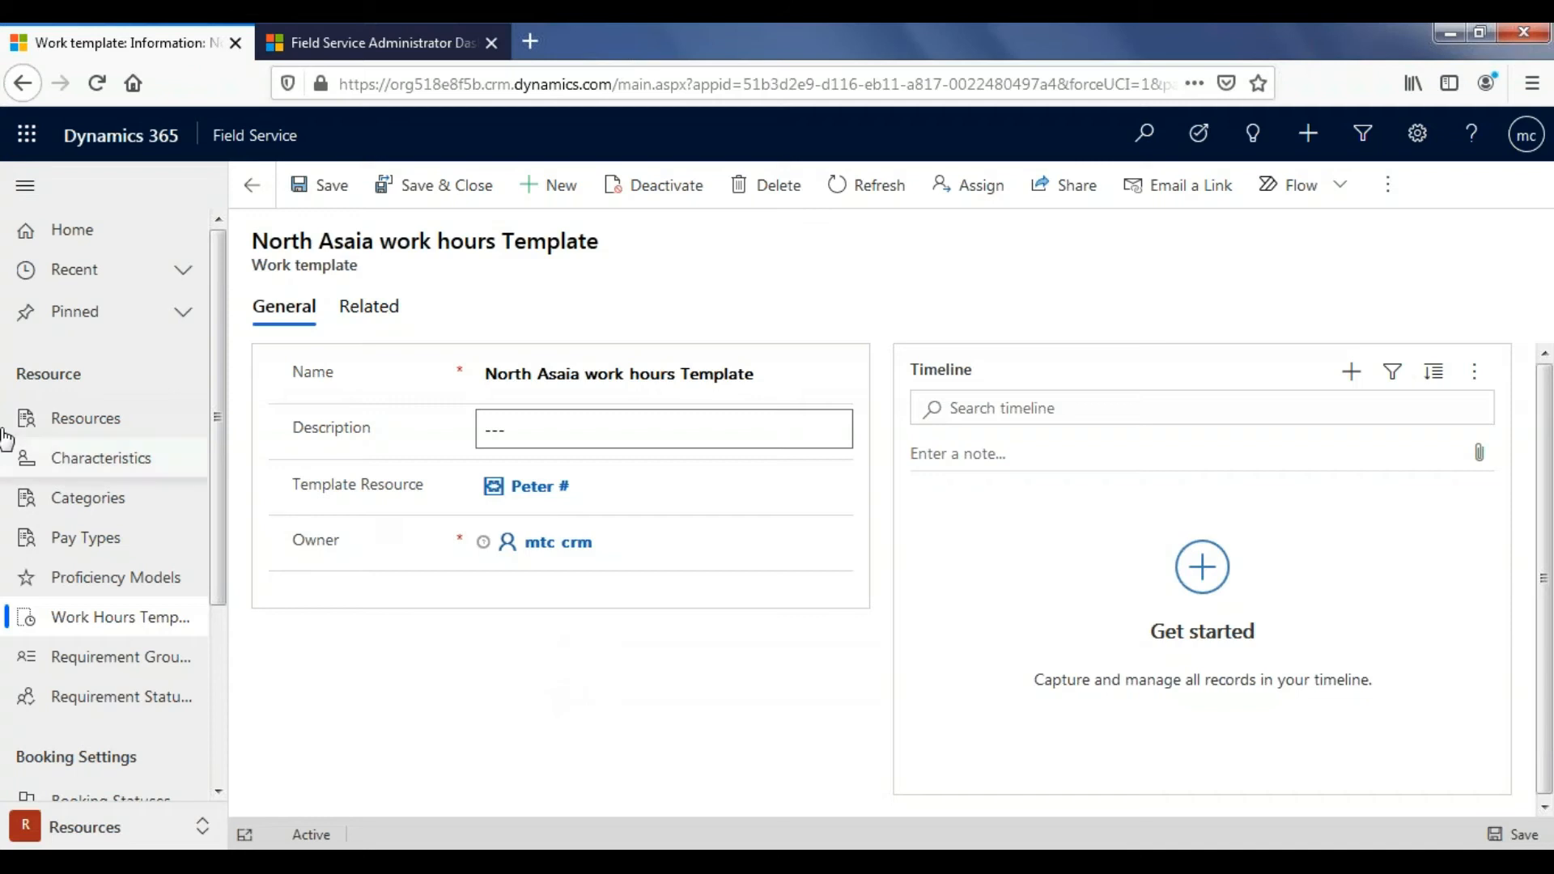
- Set the calendar of the user-type resource under P by applying the "North Asaia work hours Template"
click(75, 427)
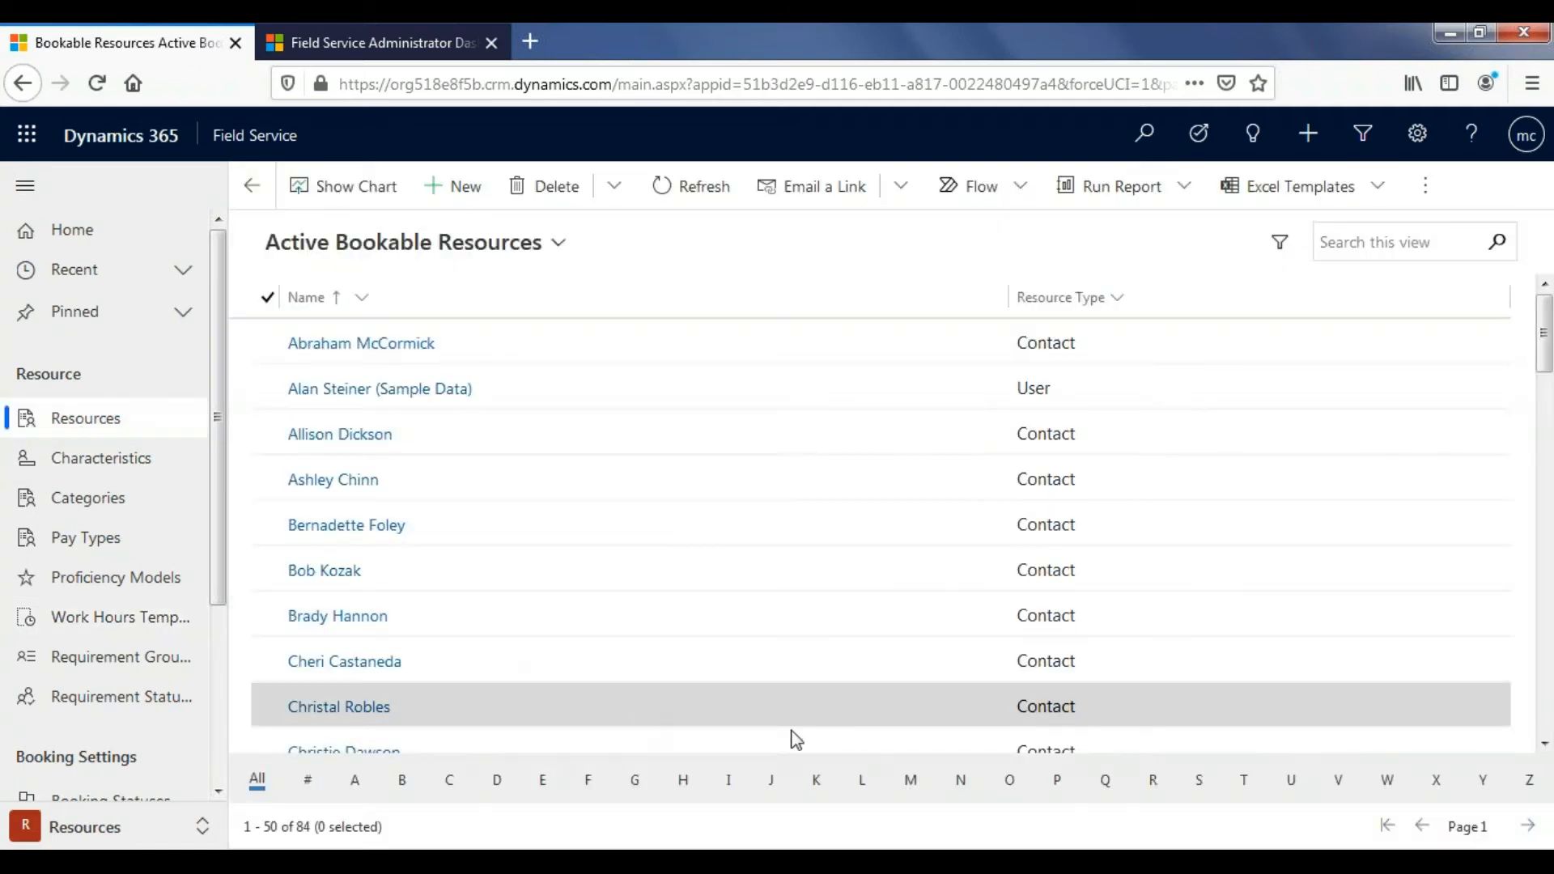
click(1057, 786)
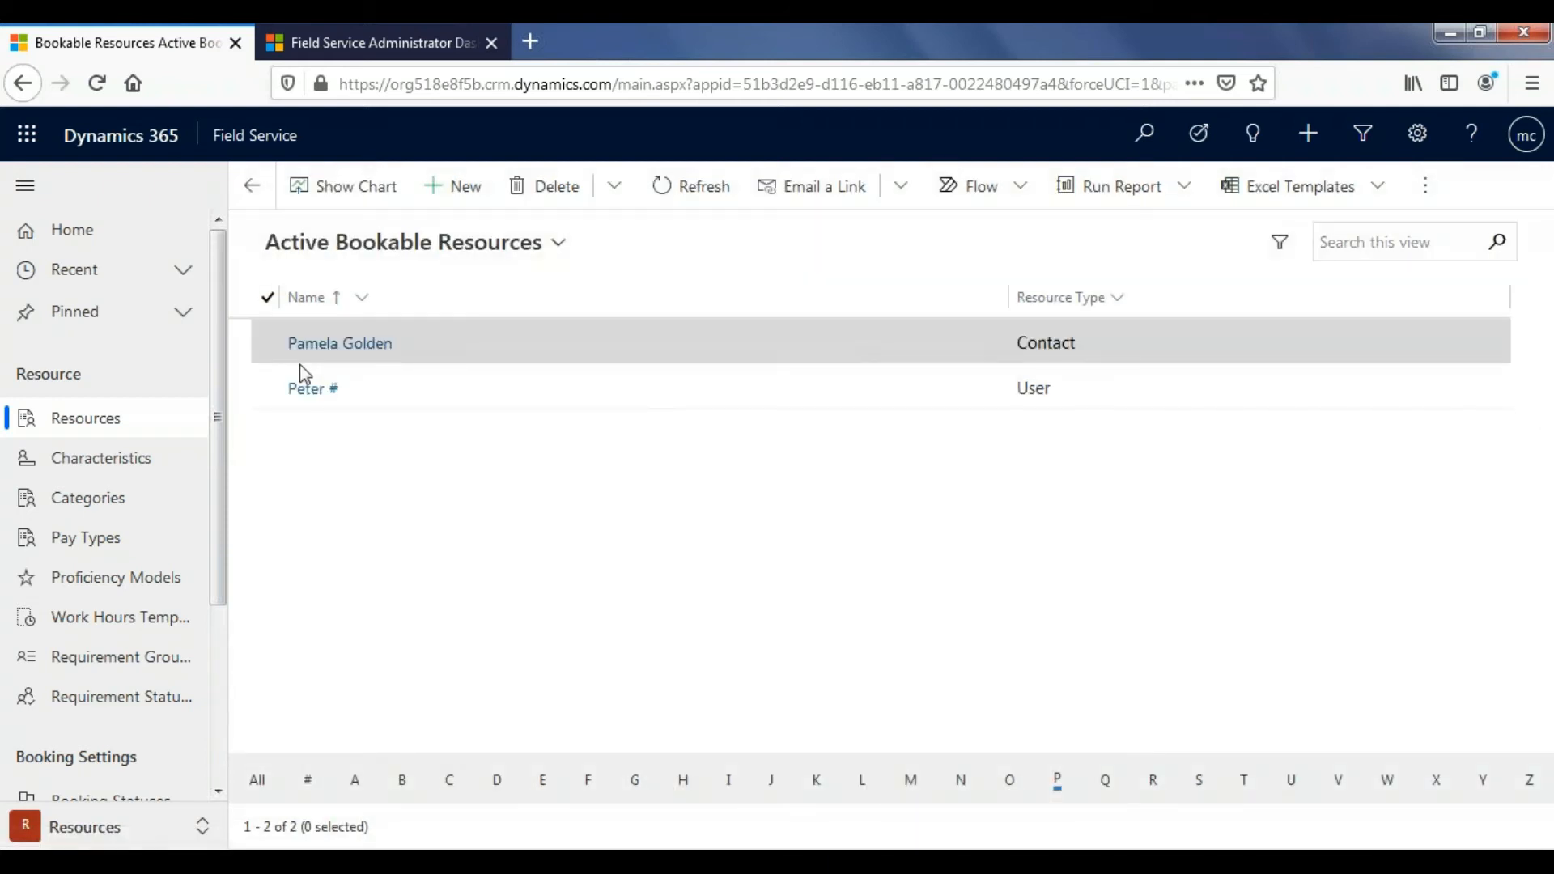
click(279, 393)
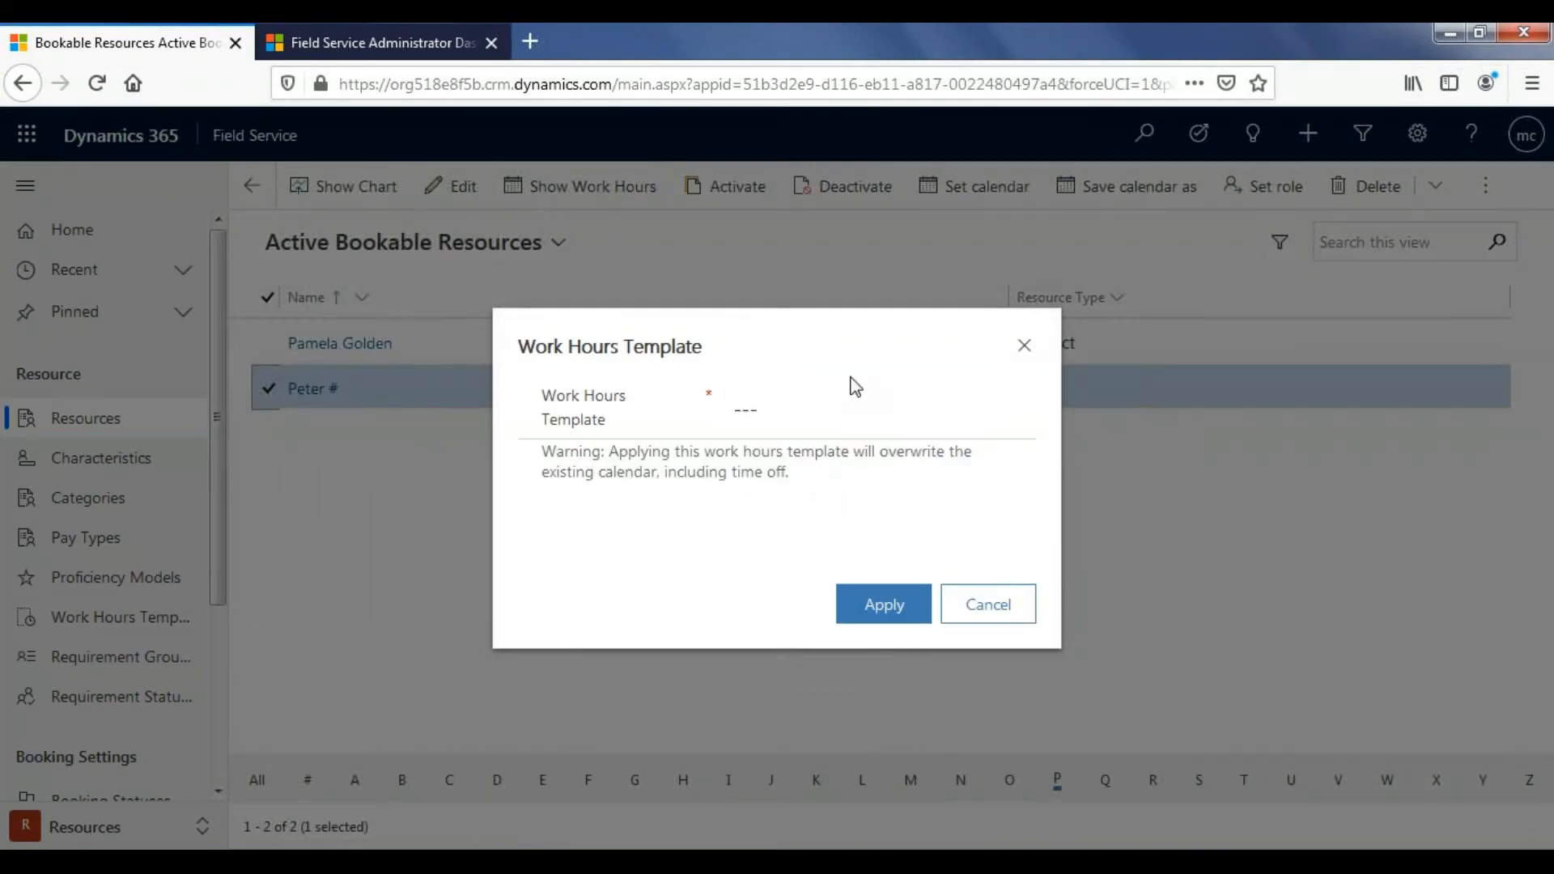
click(1020, 412)
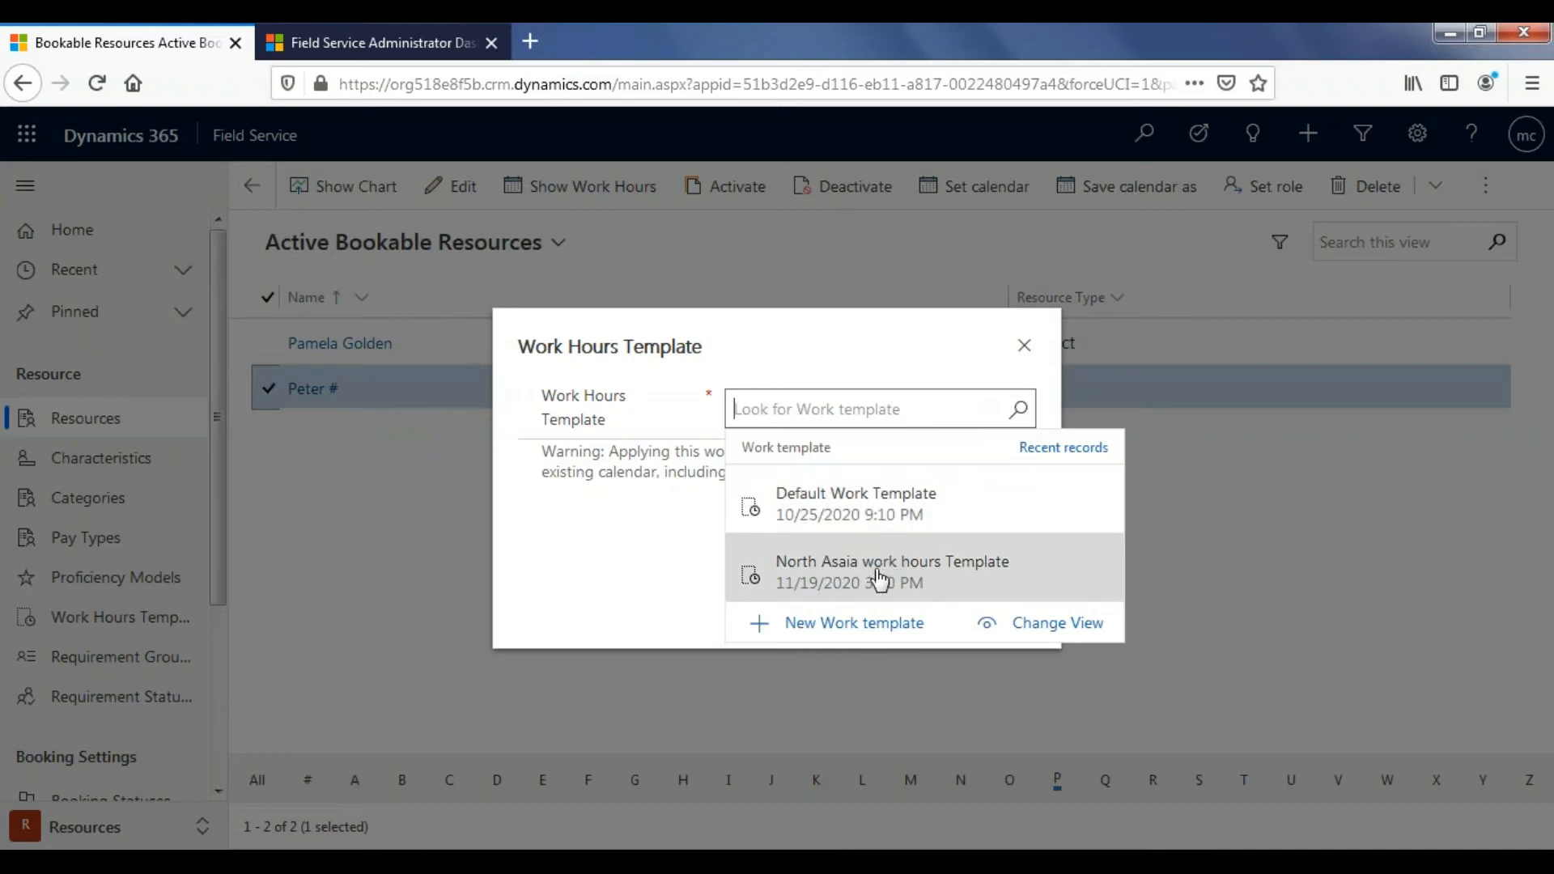
click(886, 577)
click(897, 597)
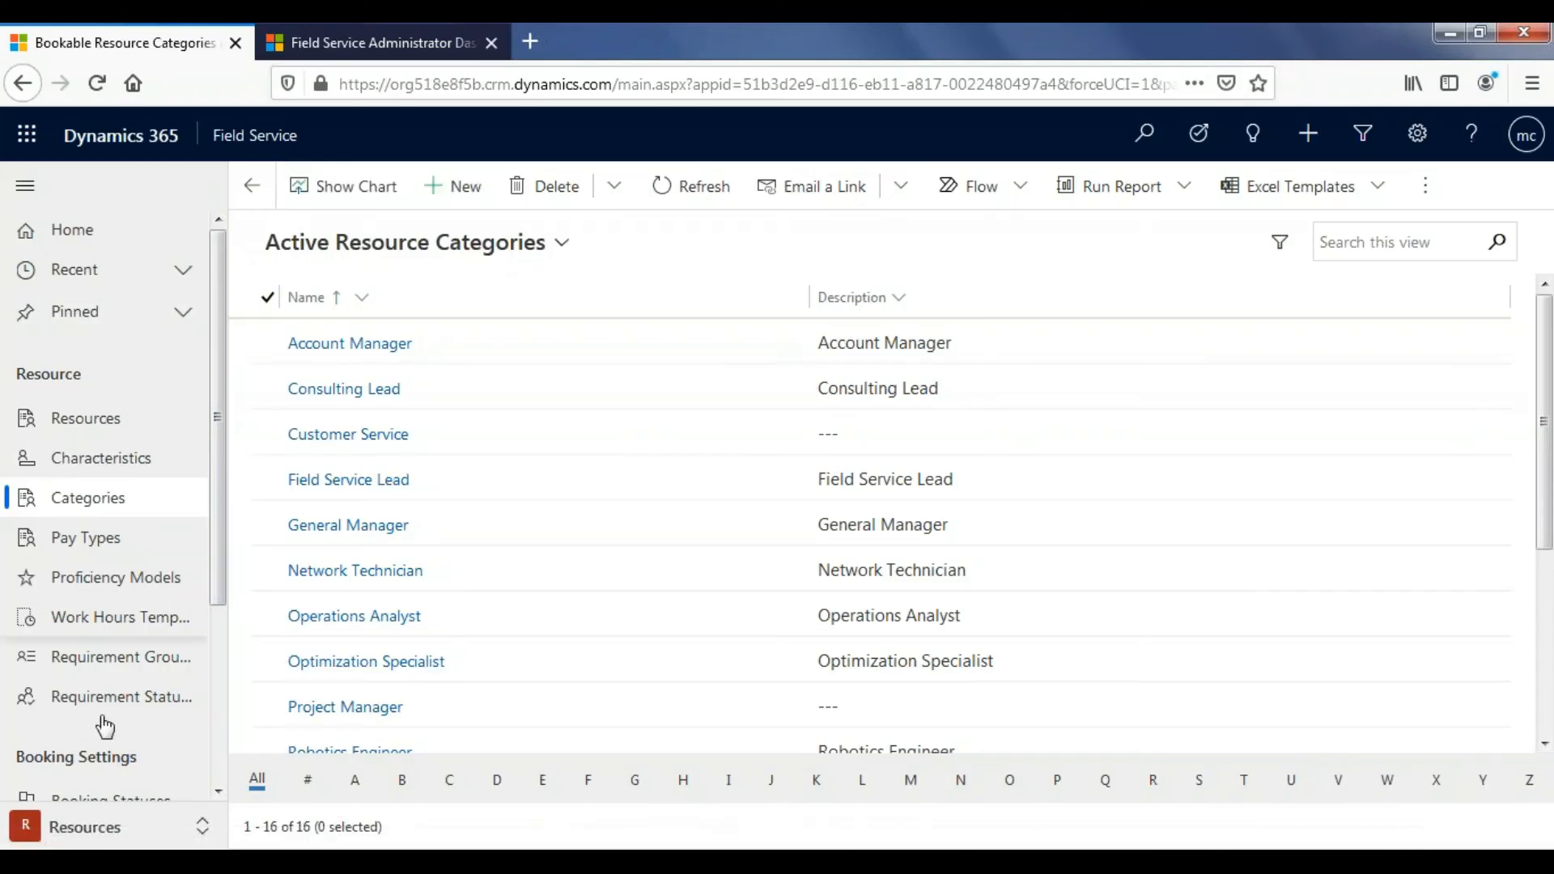
click(86, 827)
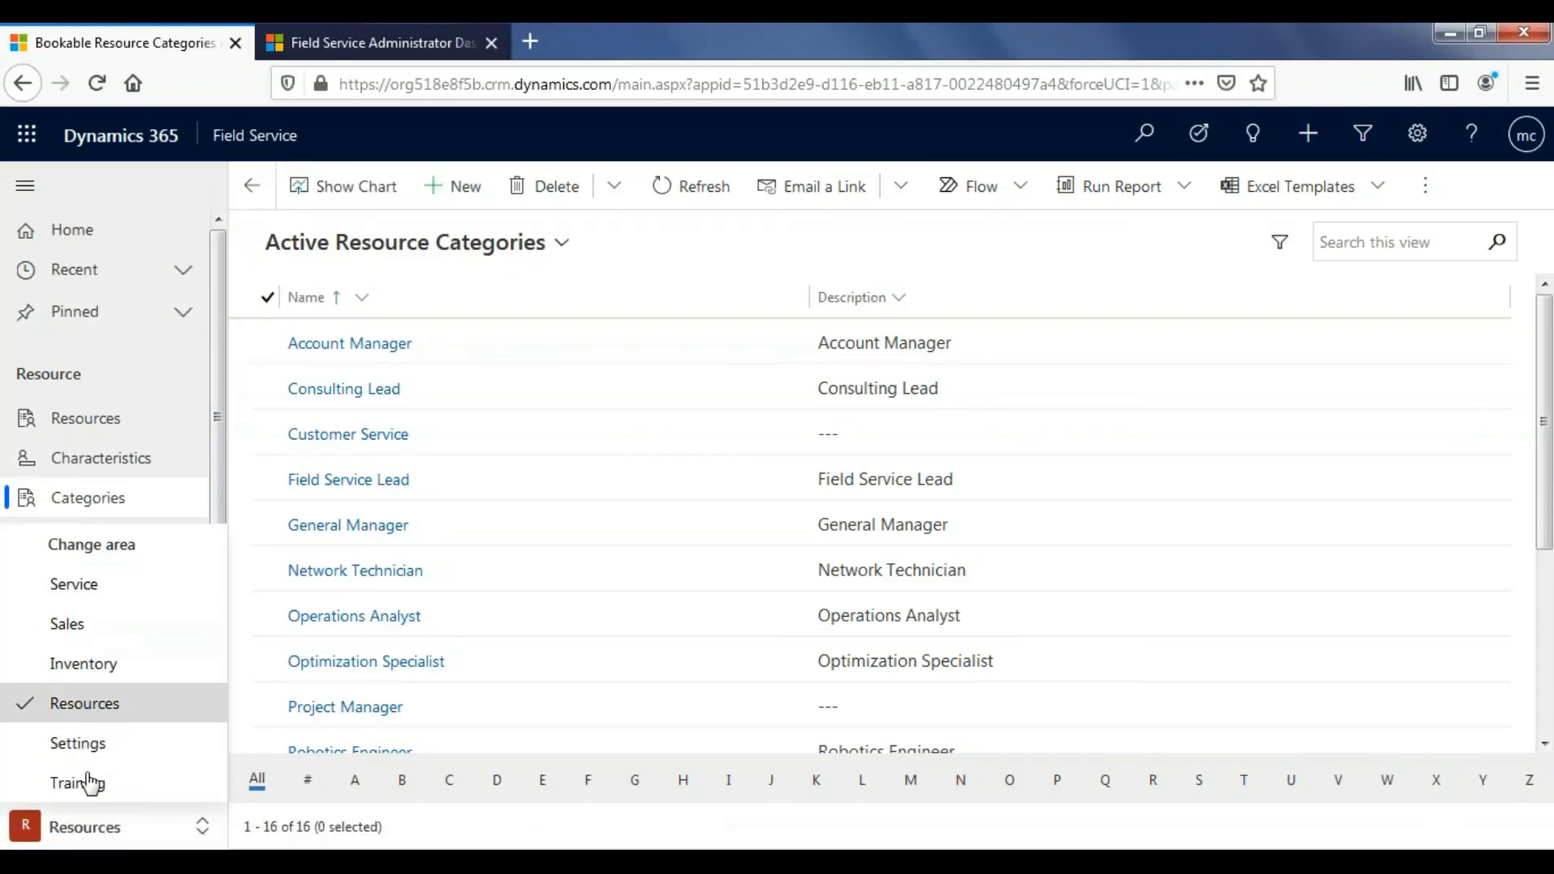
click(98, 743)
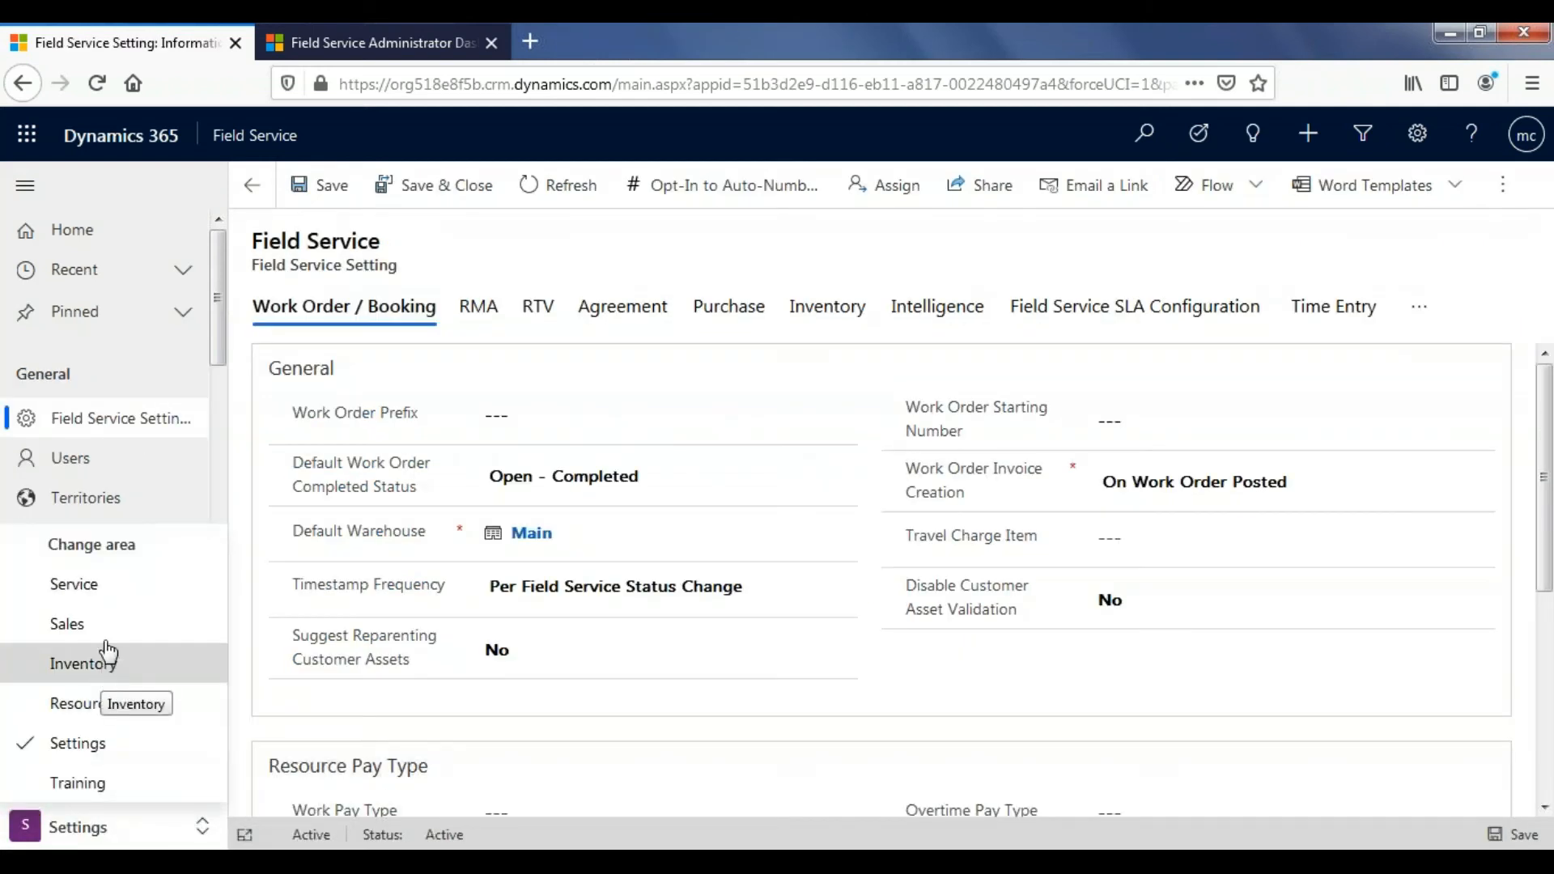
click(96, 705)
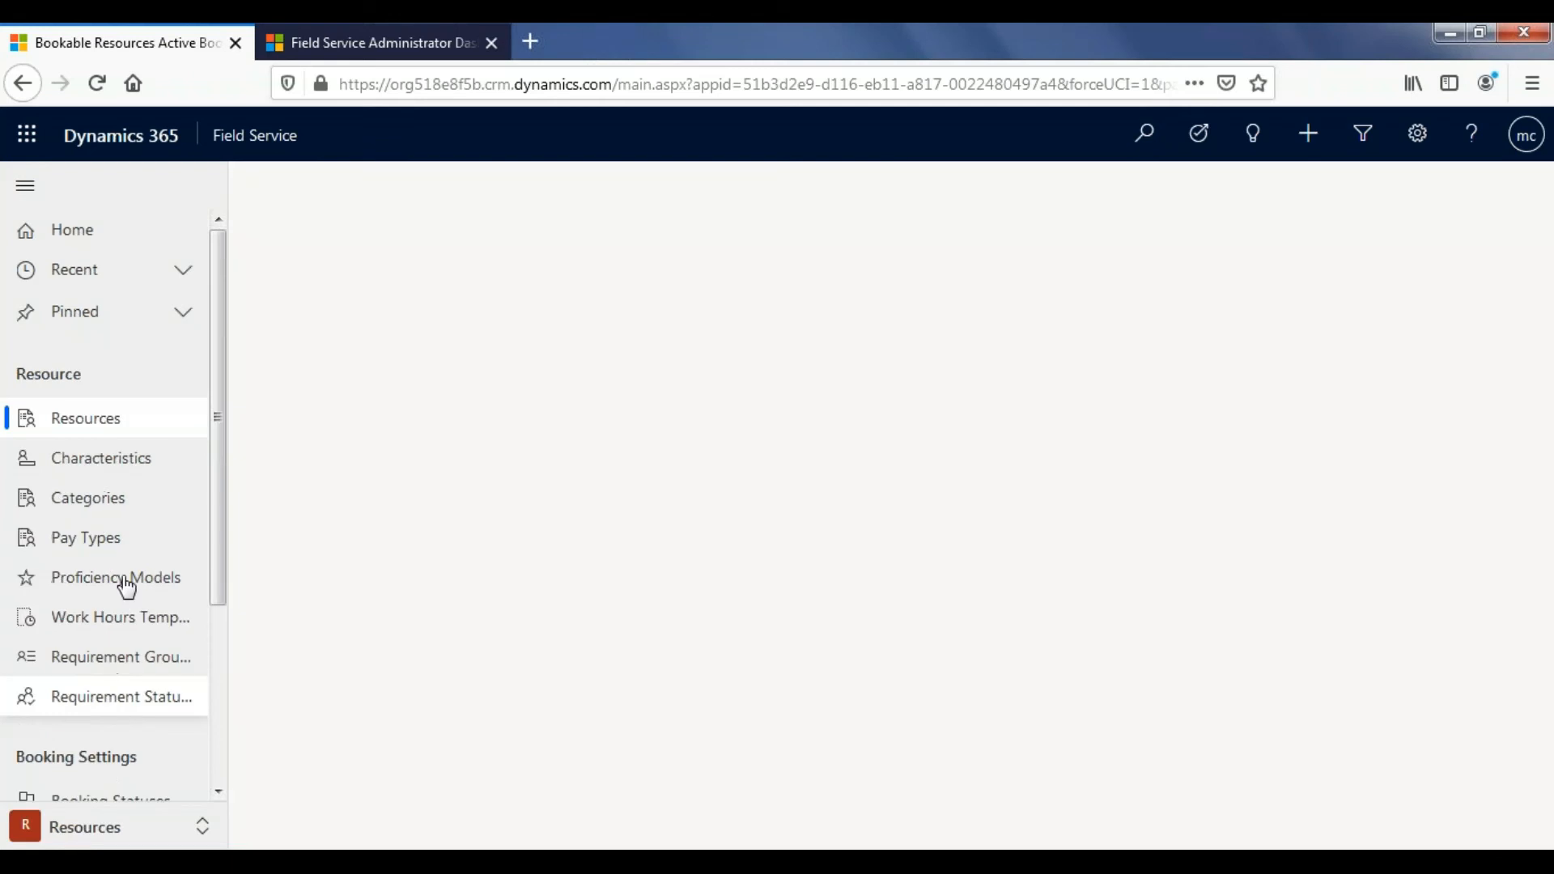
- Create a bookable resource category named "Accountant" with the billing type Chargeable
click(105, 508)
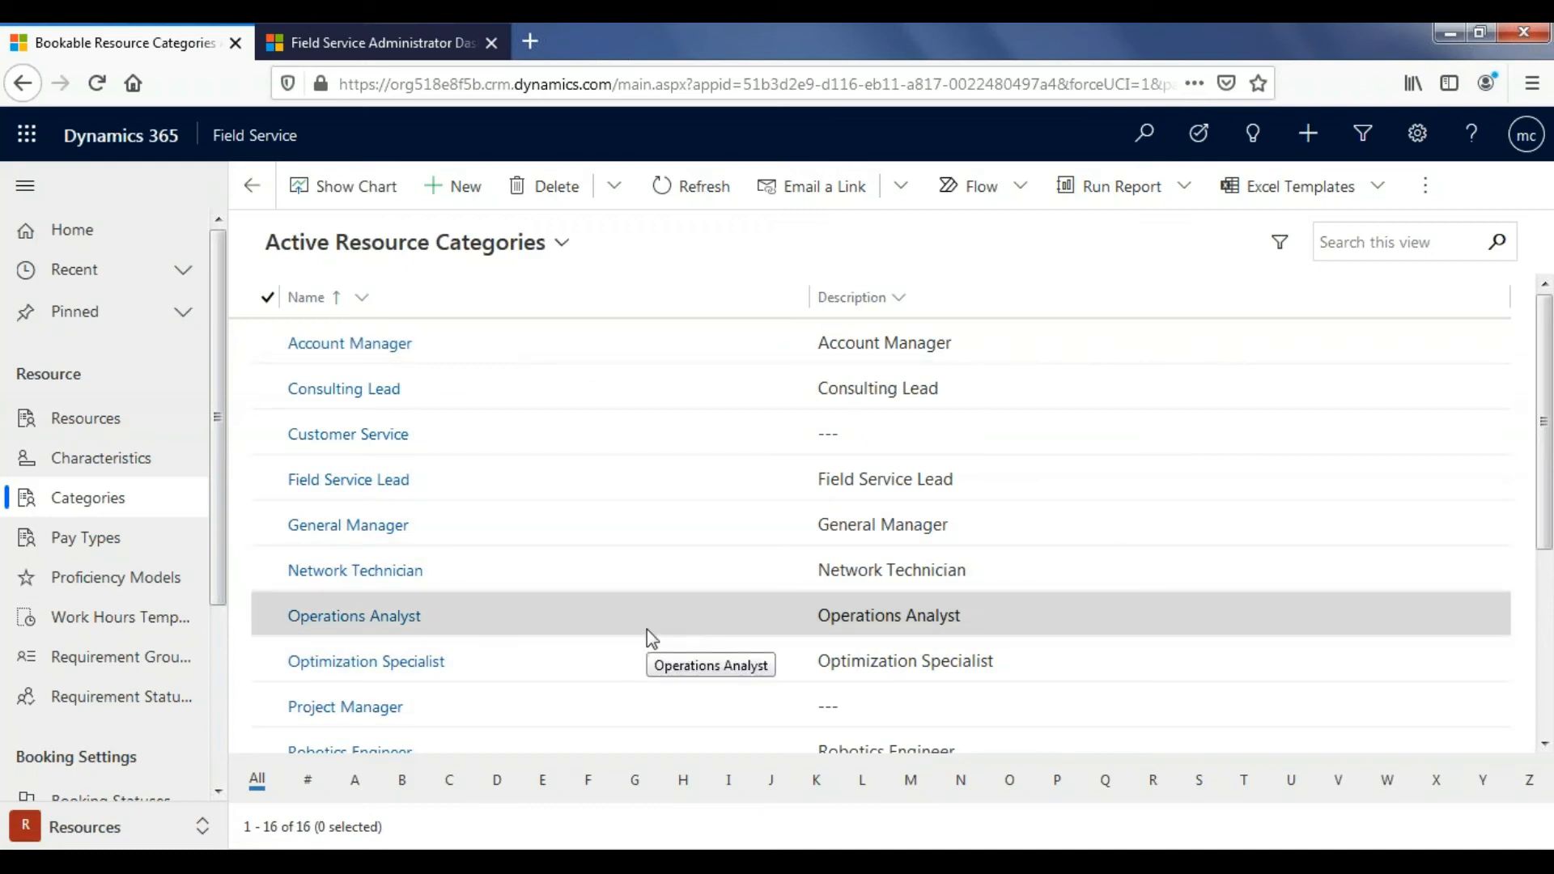
click(444, 208)
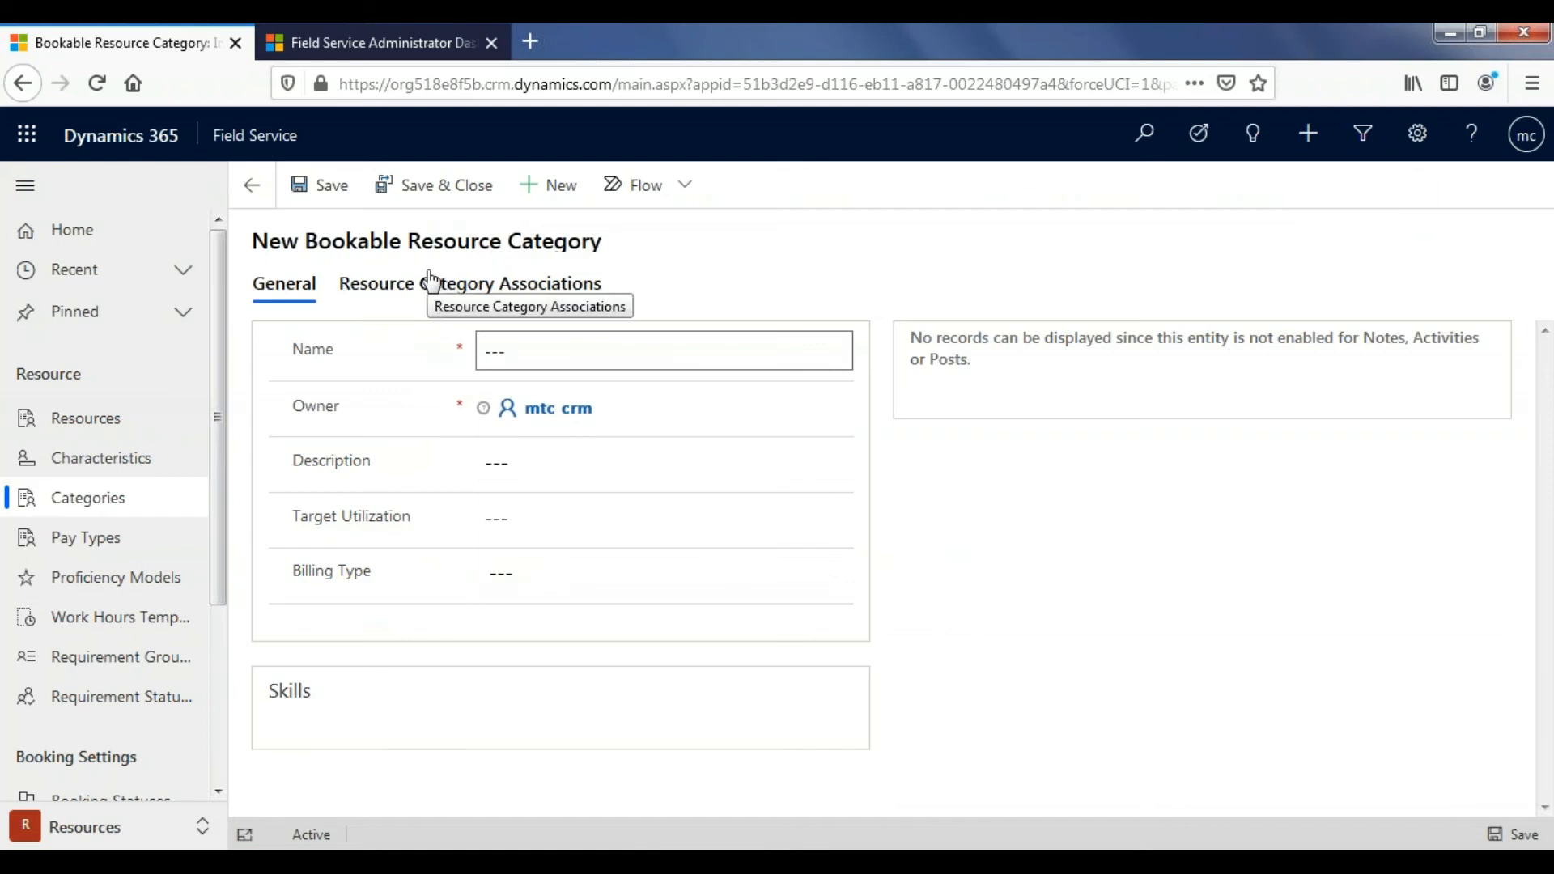
click(525, 345)
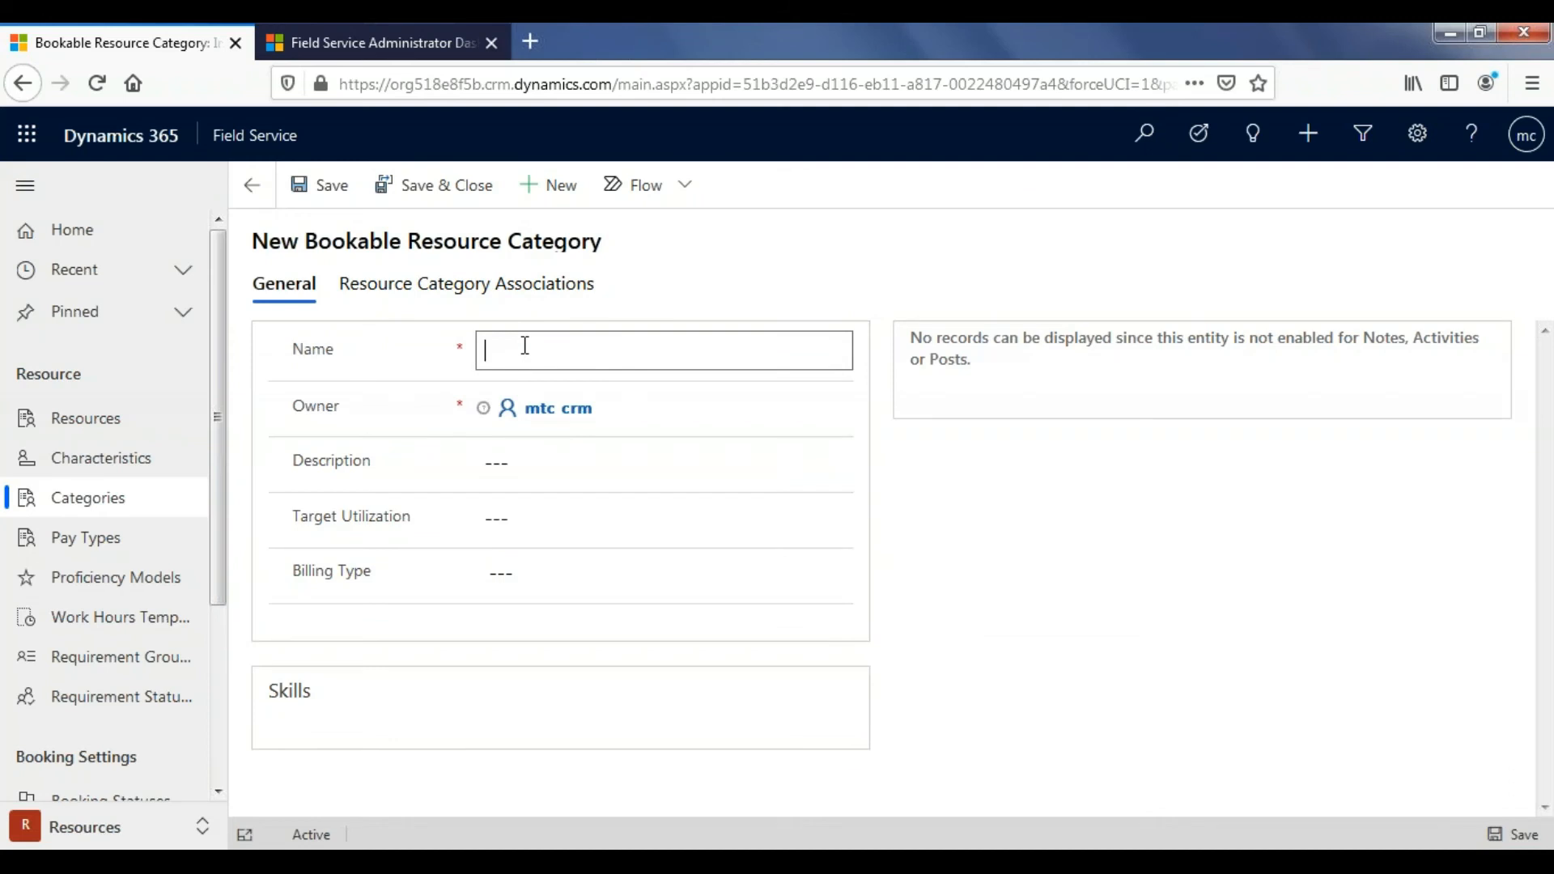
text(Accountant)
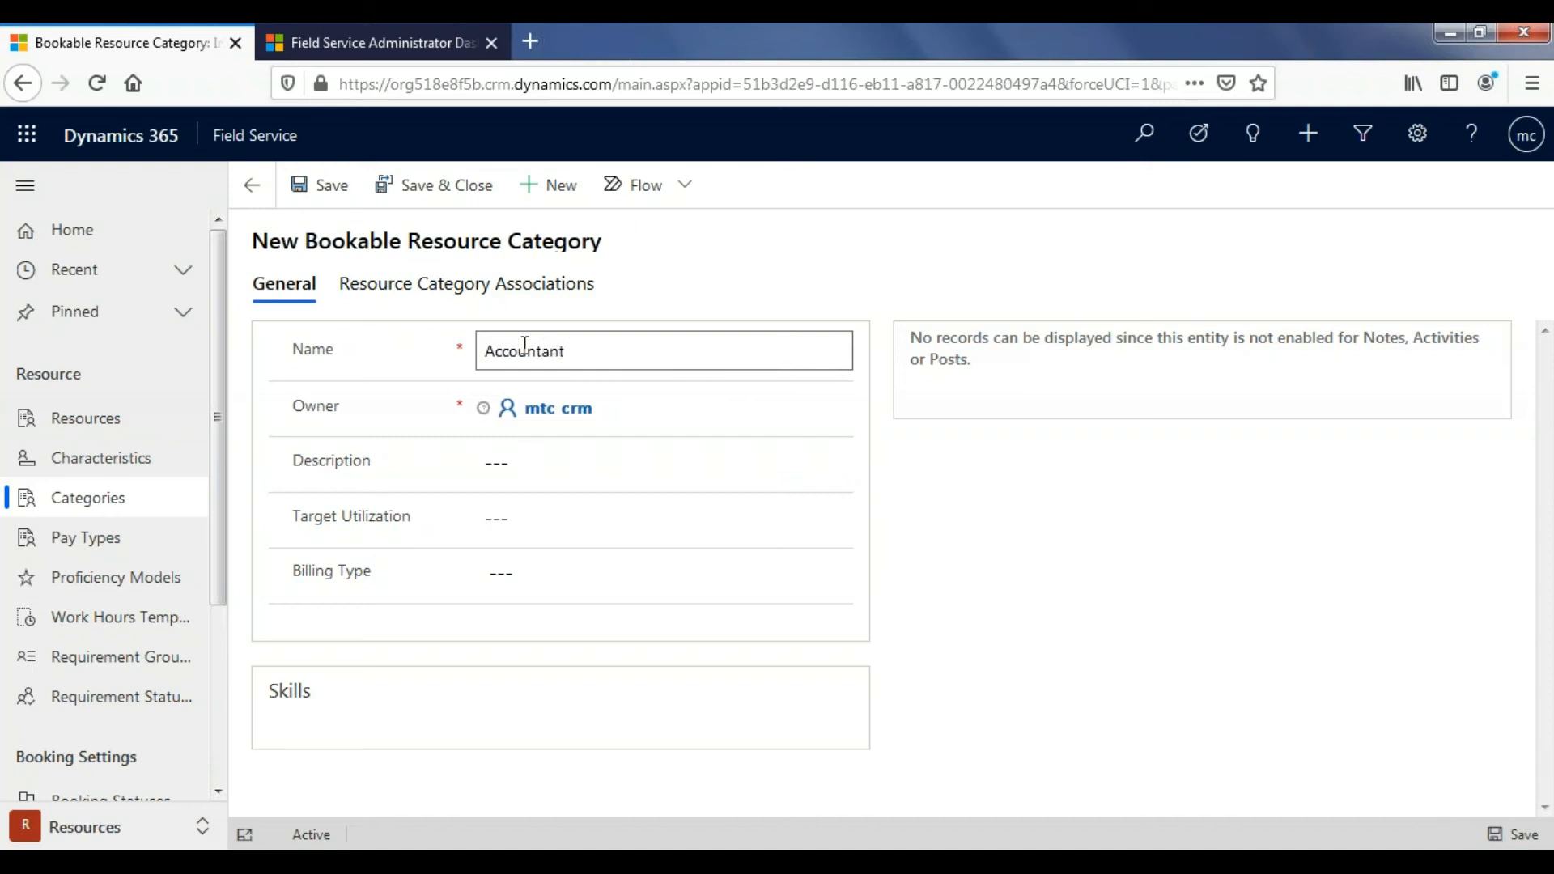
click(568, 461)
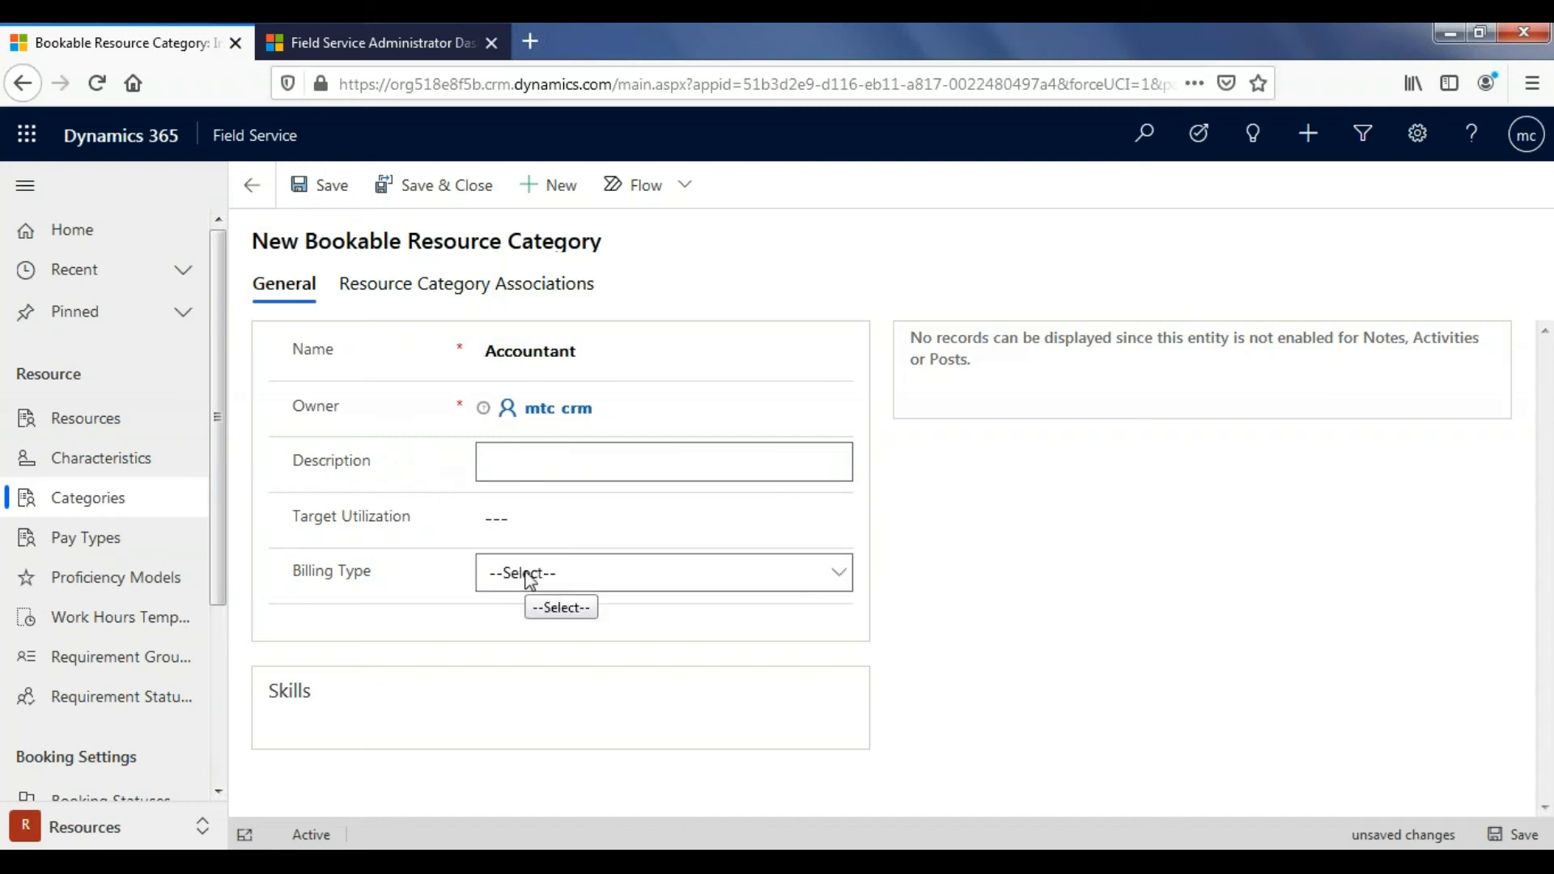
click(530, 579)
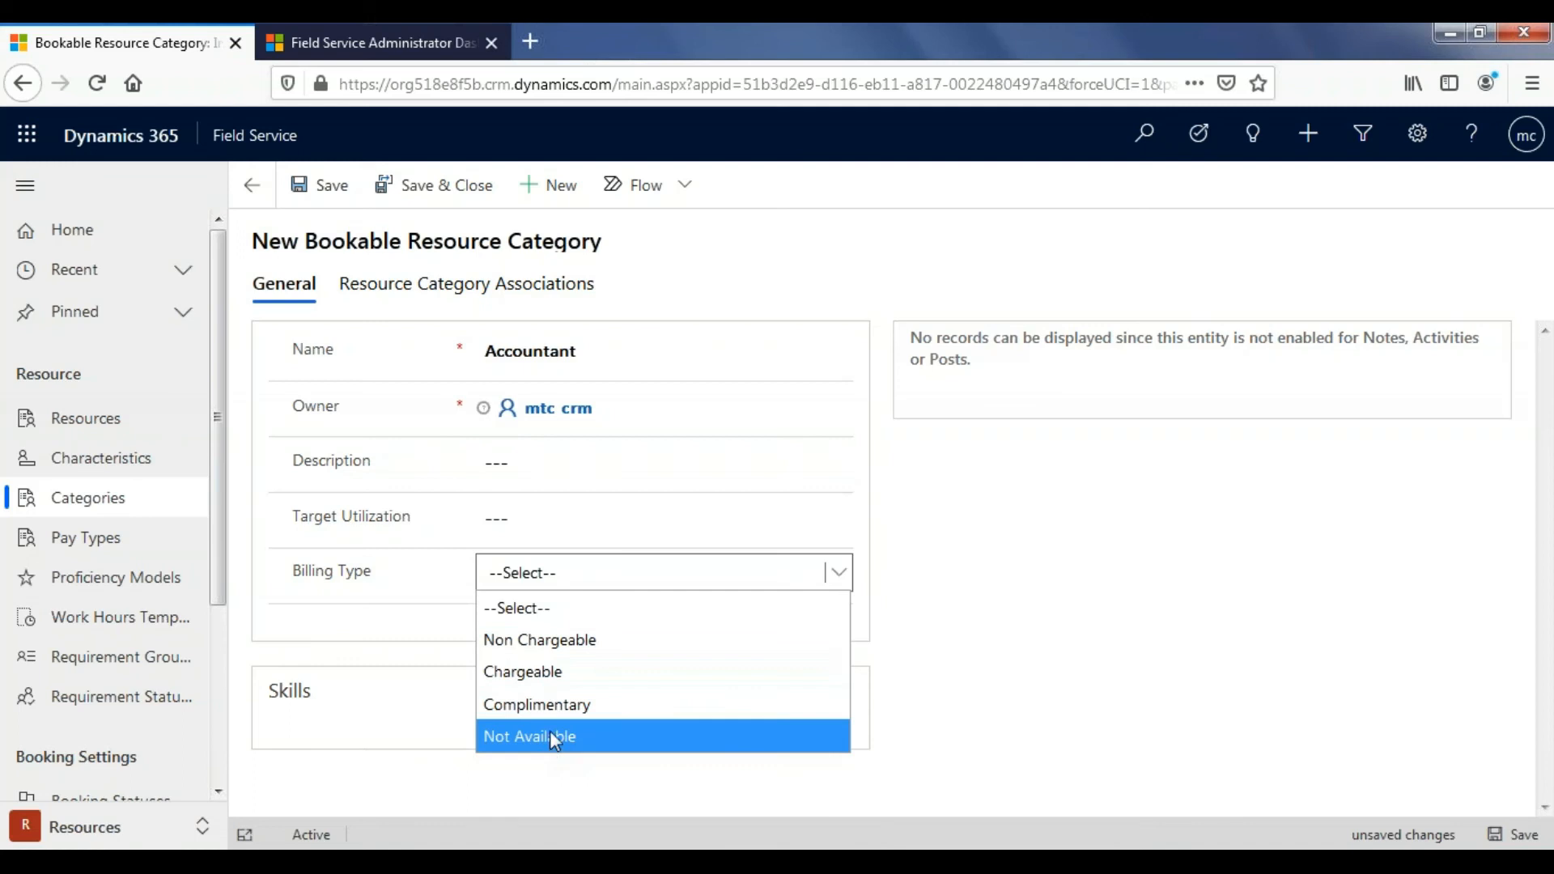
click(549, 679)
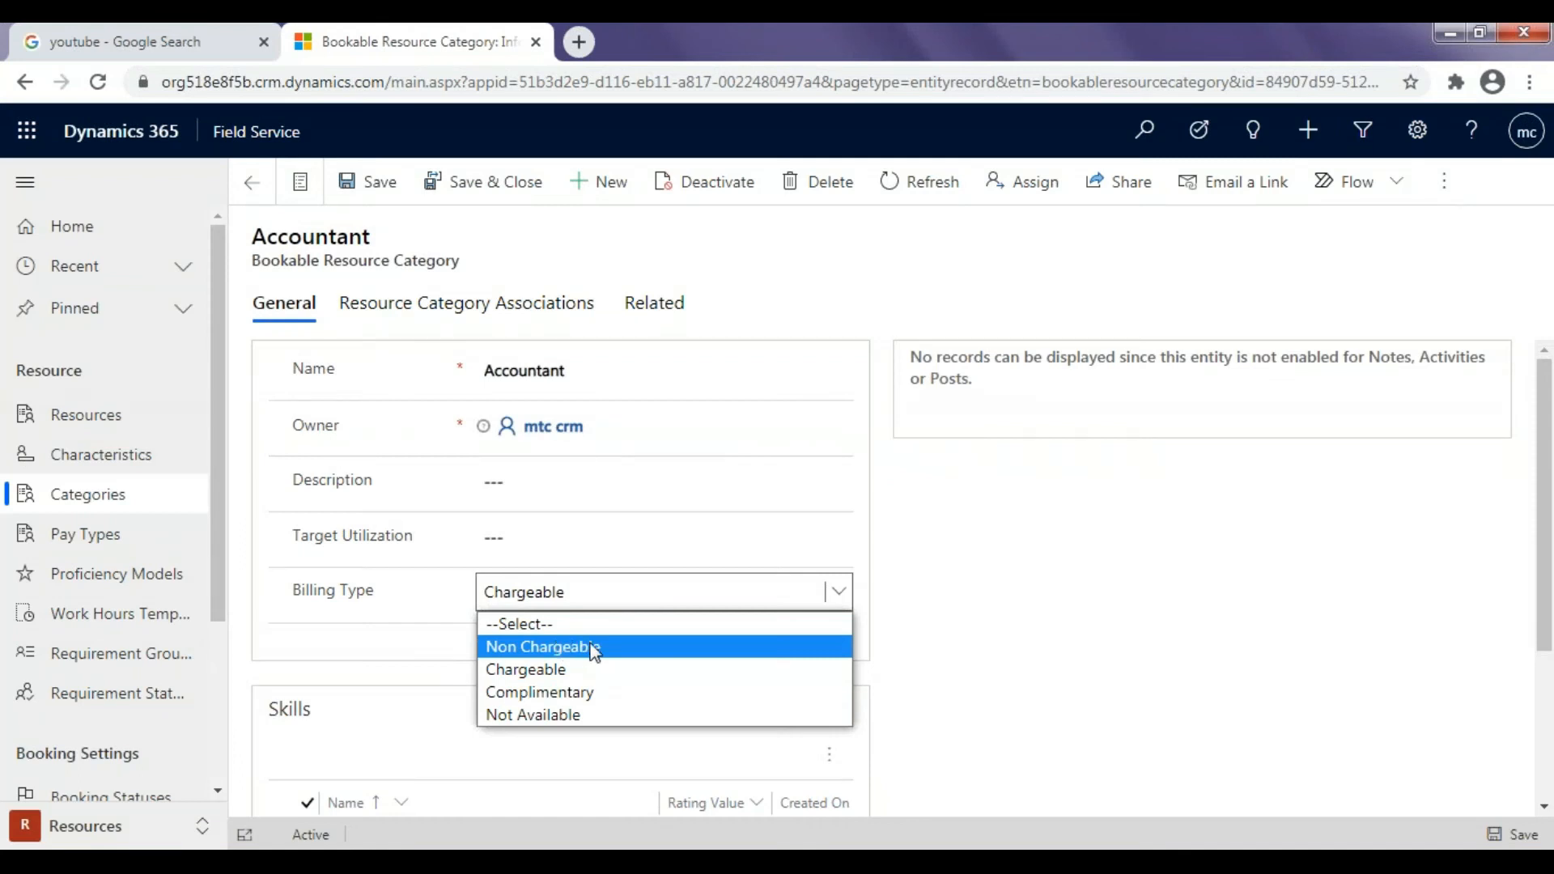
- Try the Non Chargeable and Complimentary billing types on the Accountant category
click(591, 647)
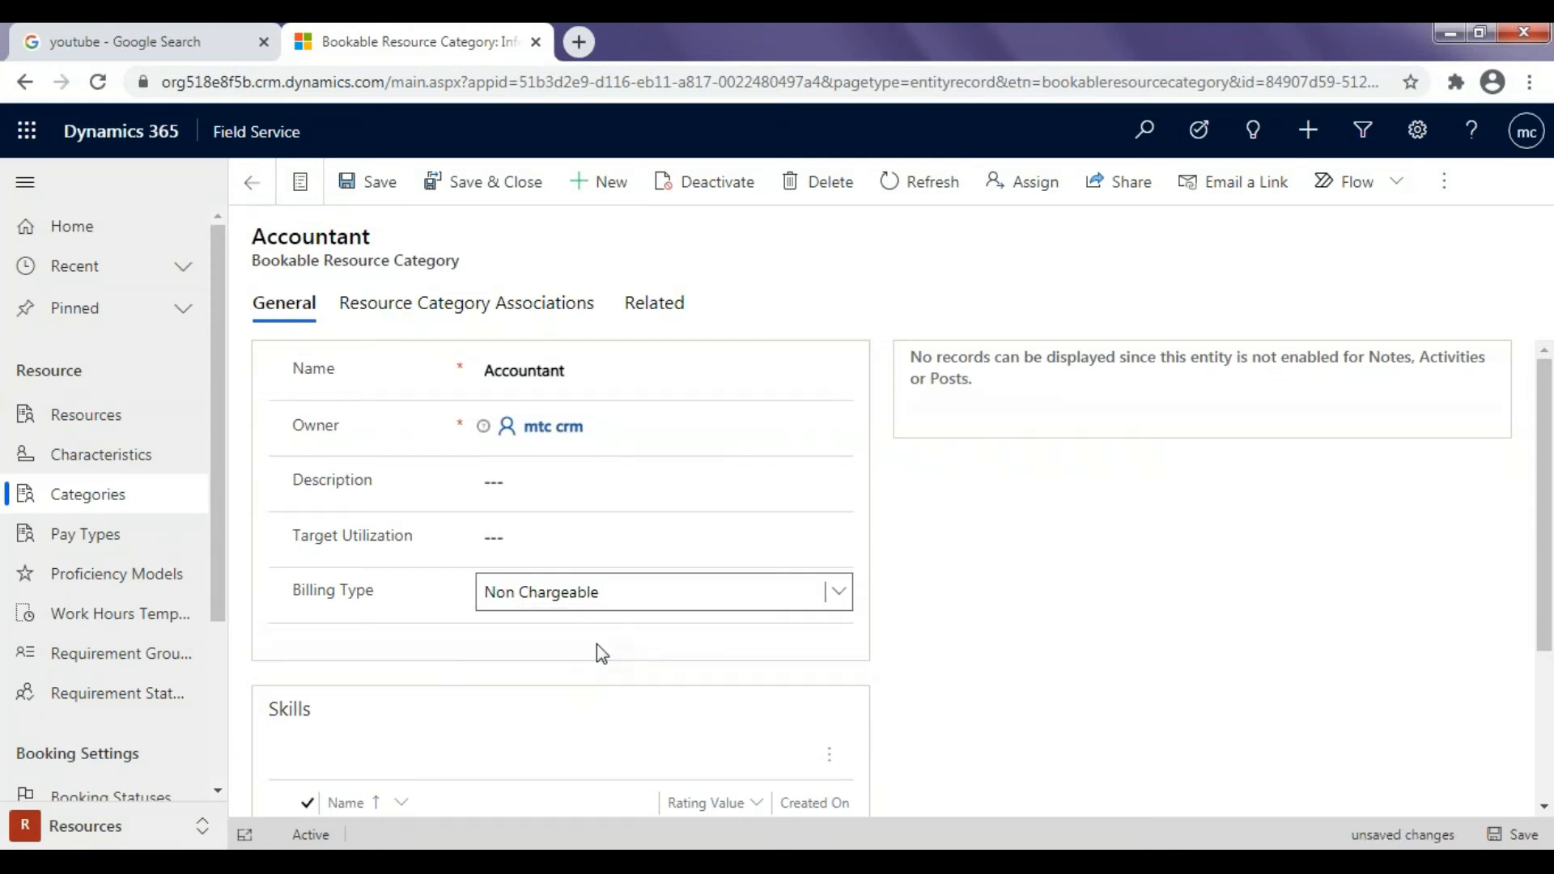
click(609, 595)
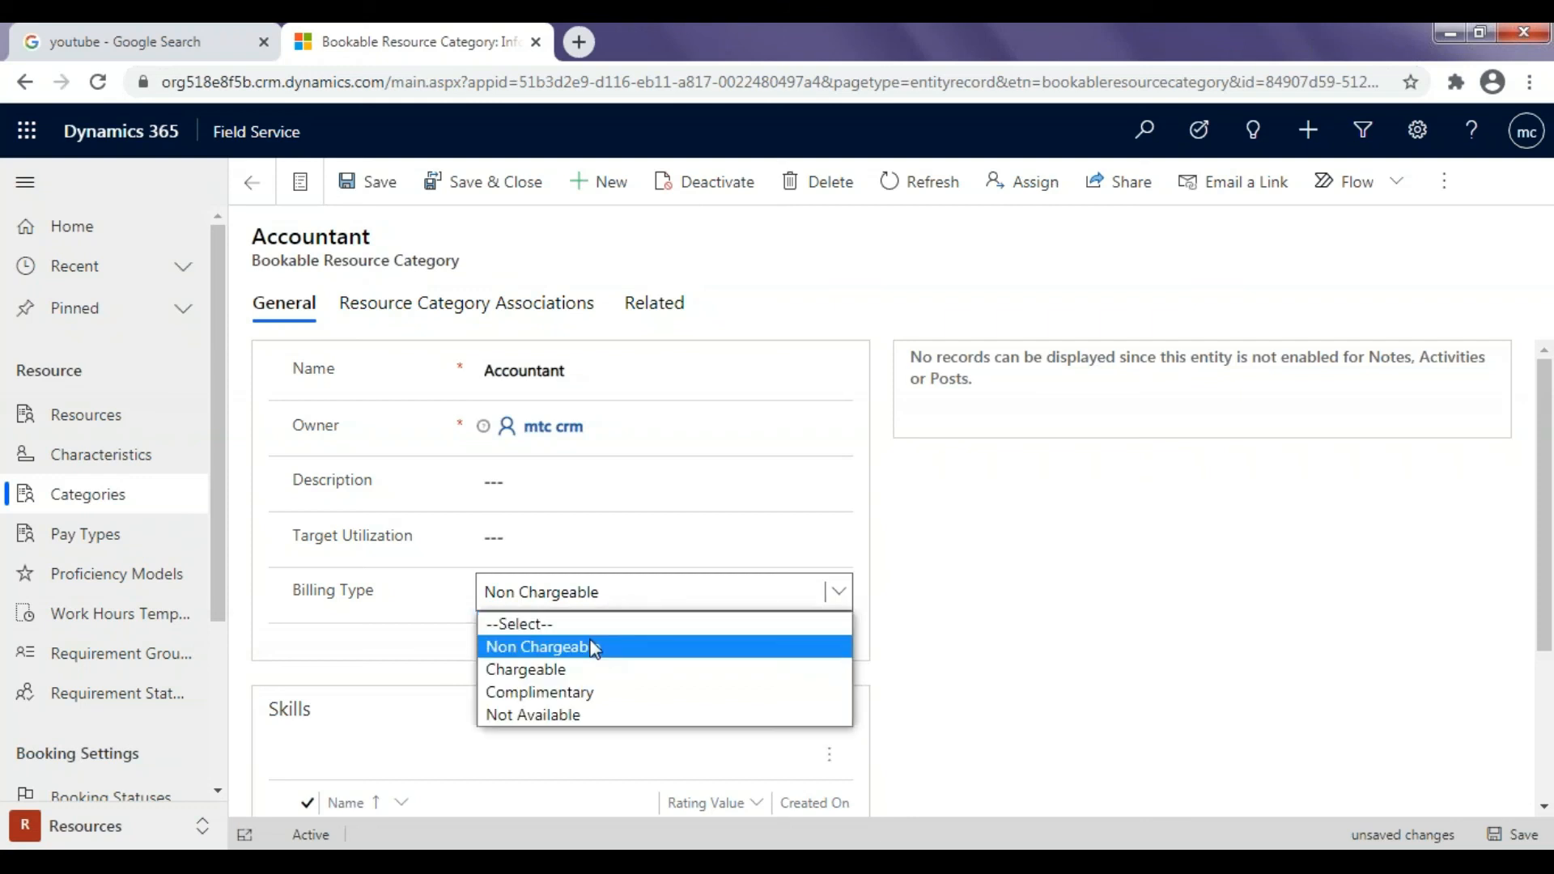
click(595, 694)
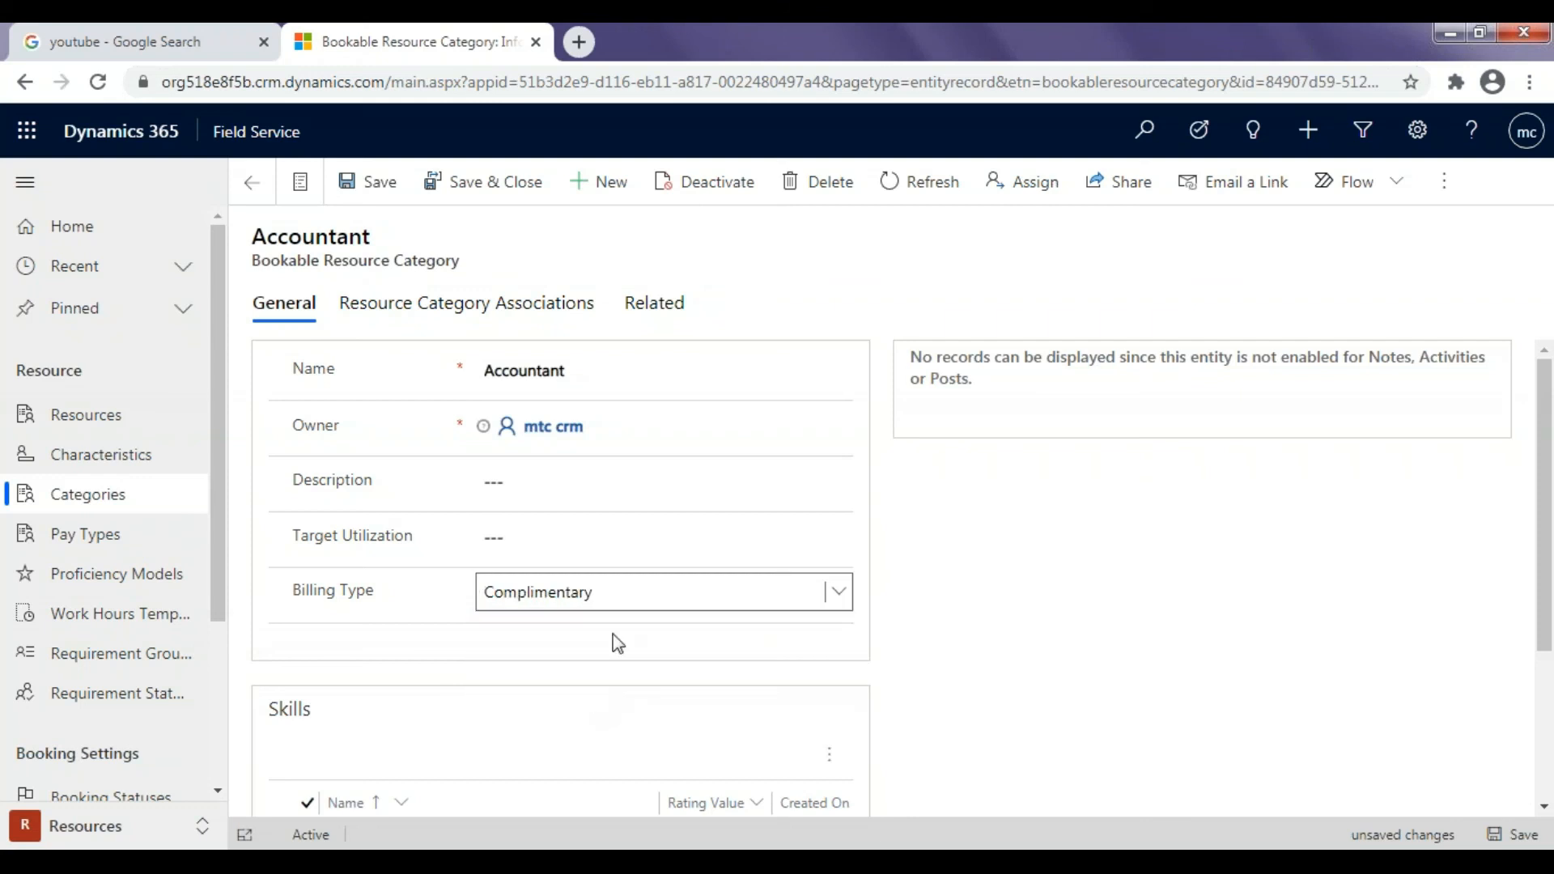
click(627, 604)
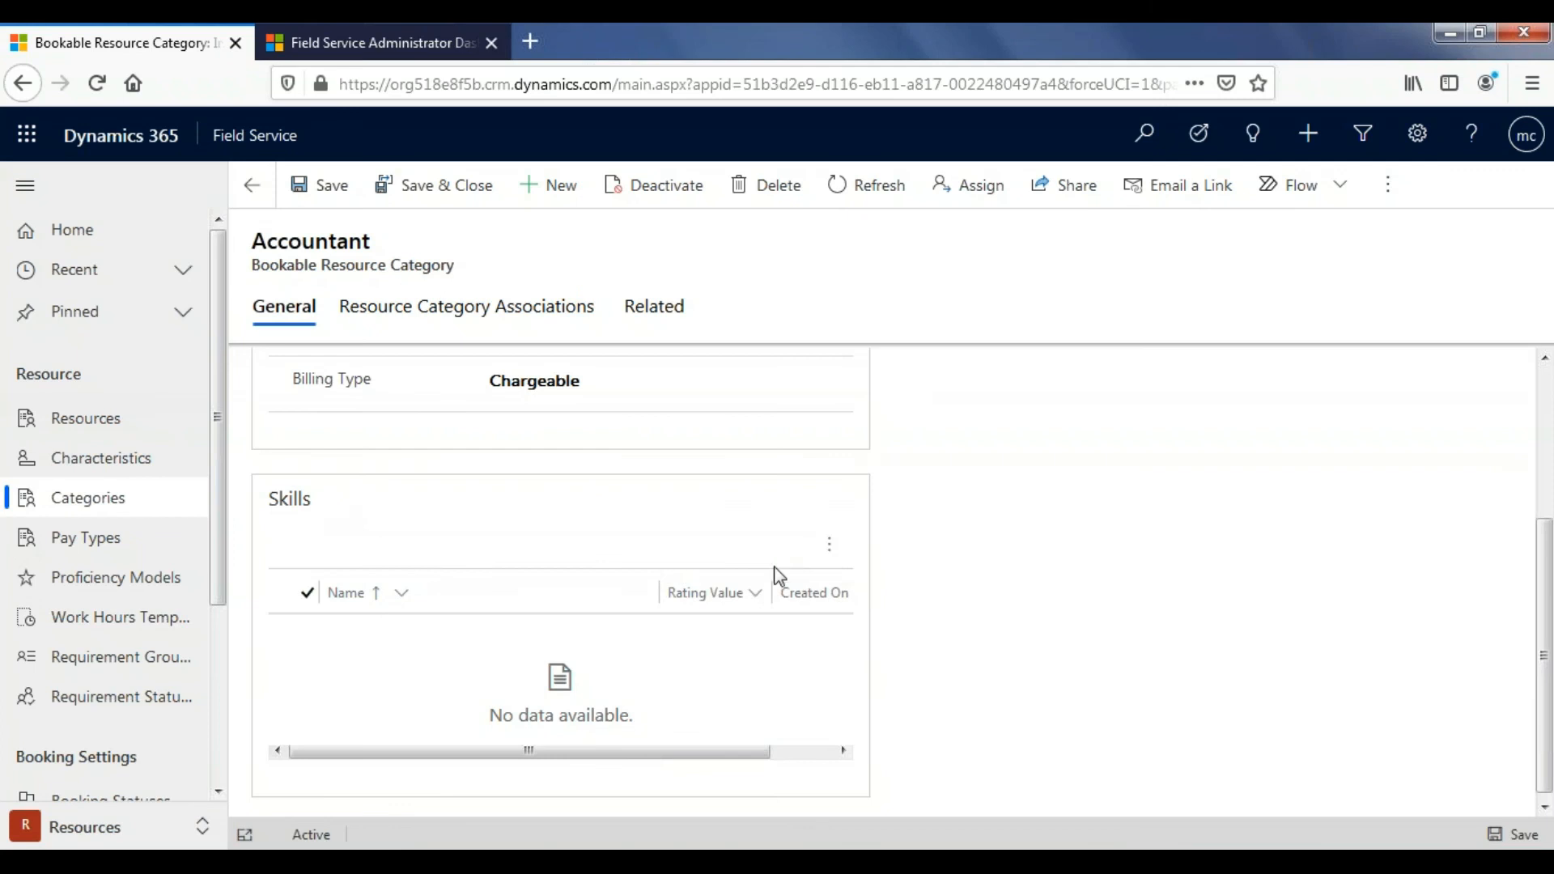
- Add a role competency requirement named "javascript" with the skill Javascript to the Accountant category and save it
click(827, 549)
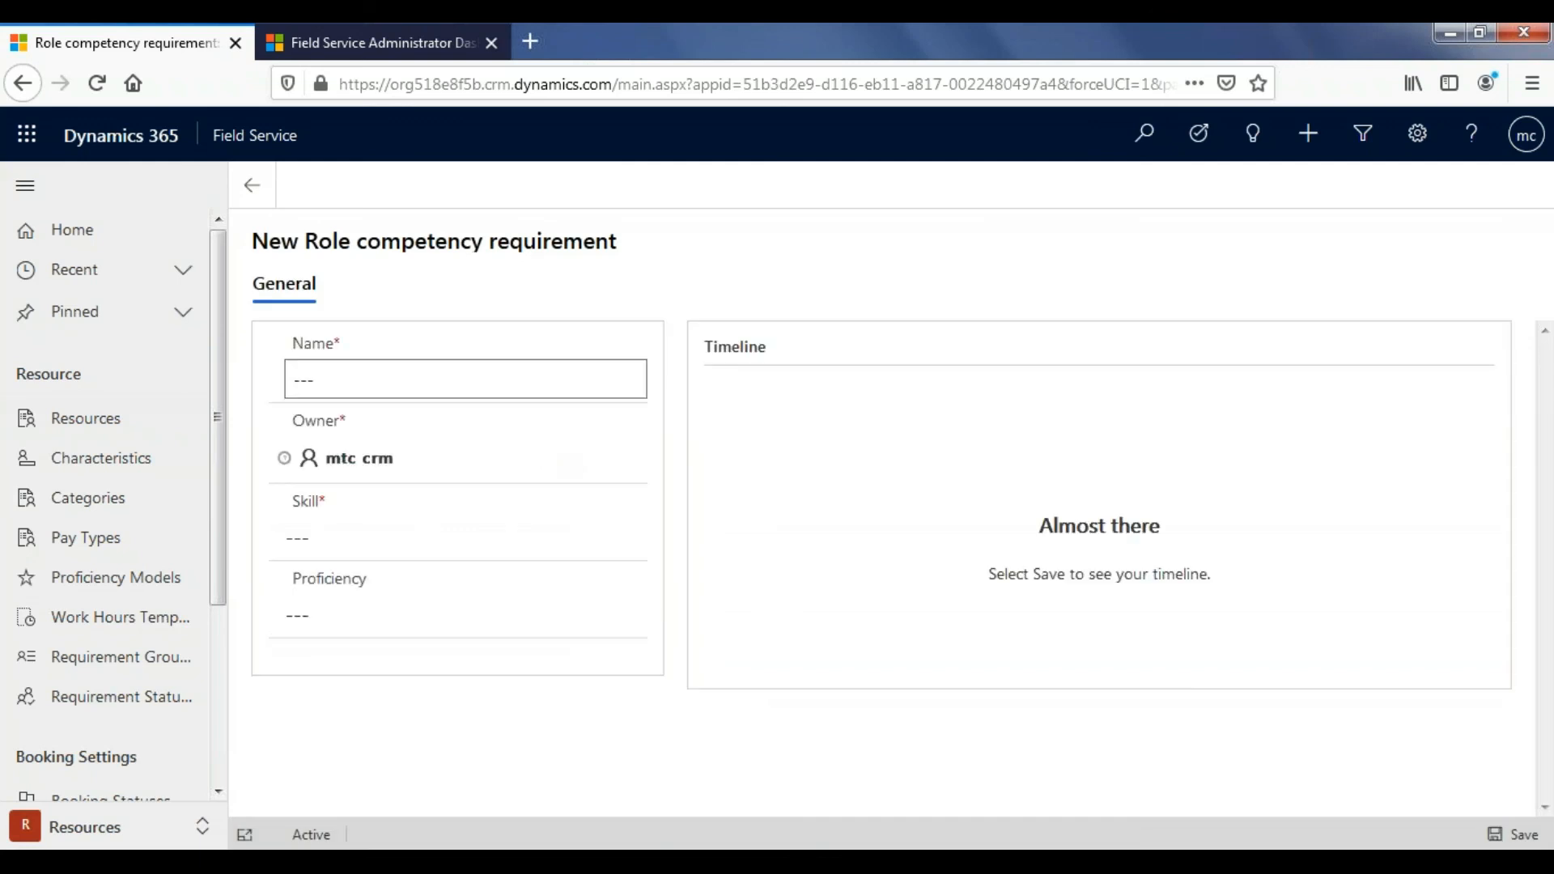
click(383, 375)
text(java)
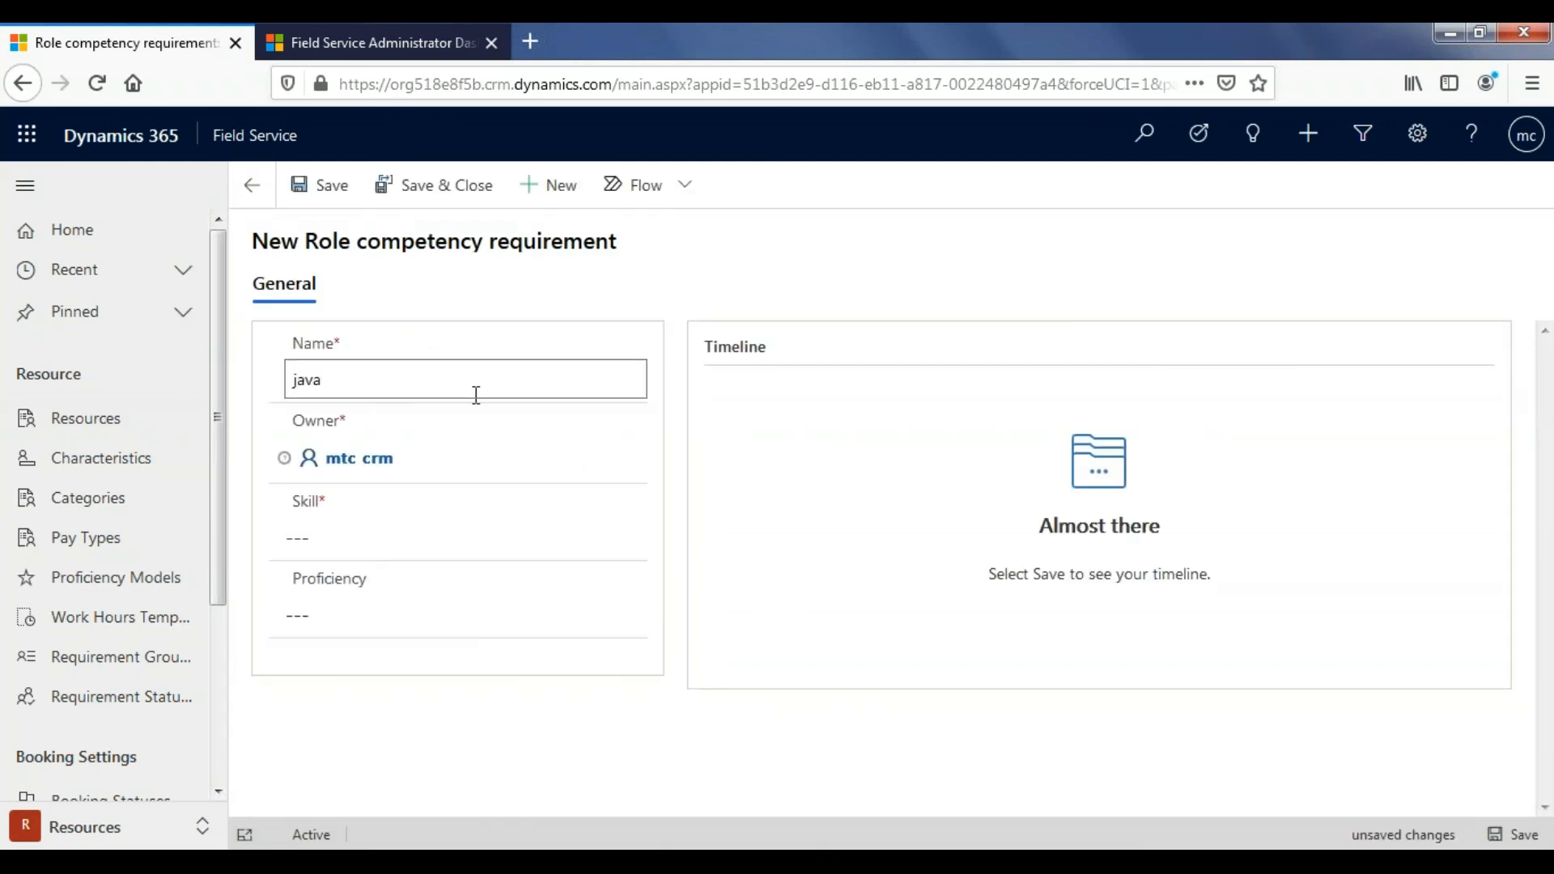
text(script)
click(417, 540)
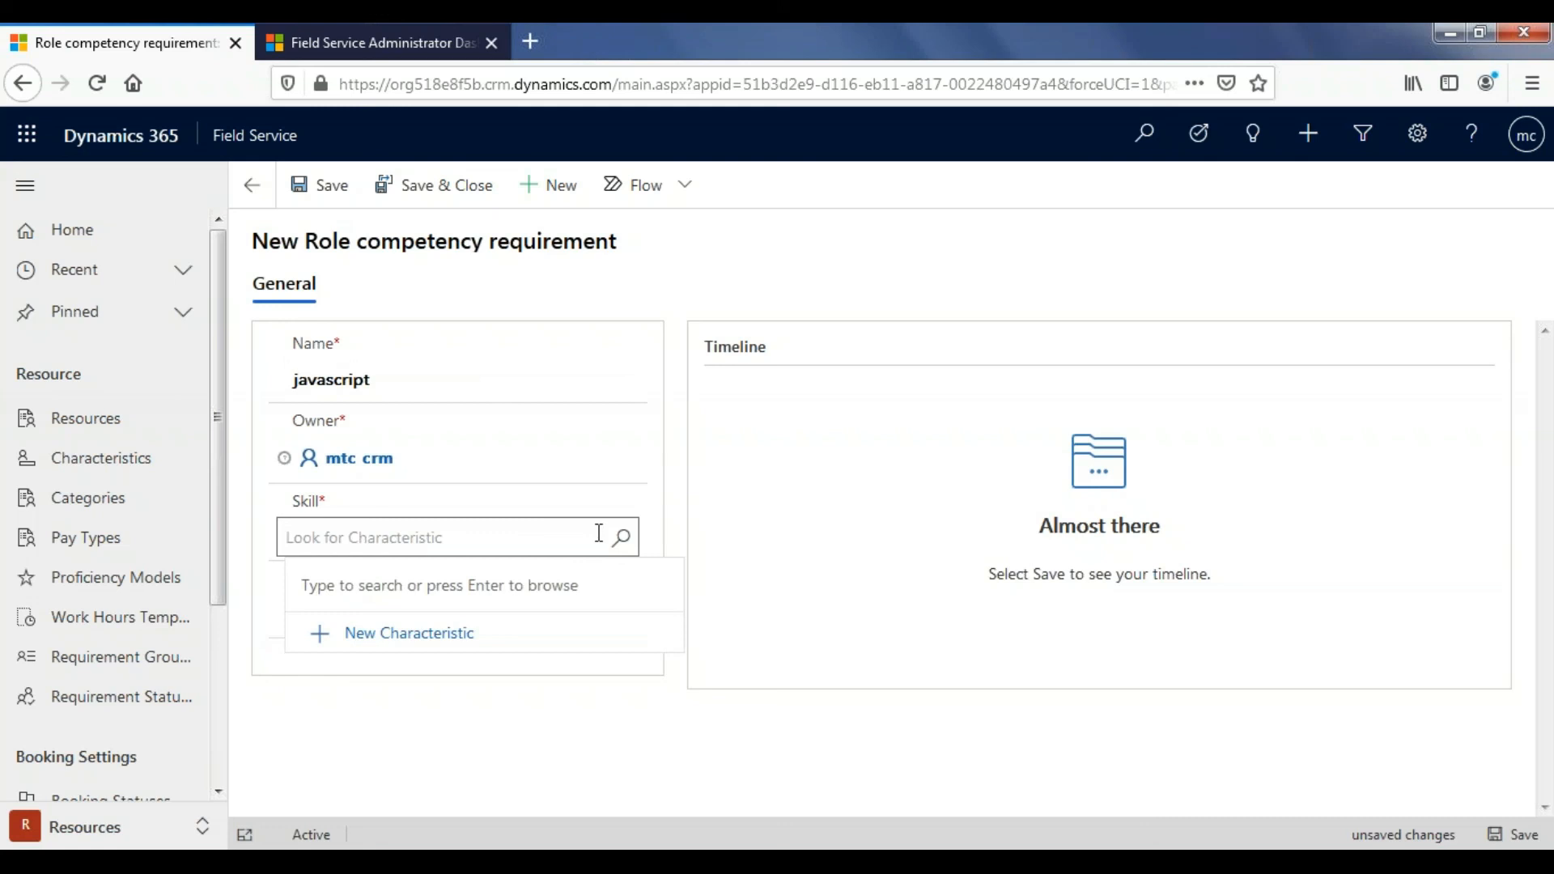
click(623, 541)
scroll(425, 337, down, 3)
scroll(427, 338, down, 5)
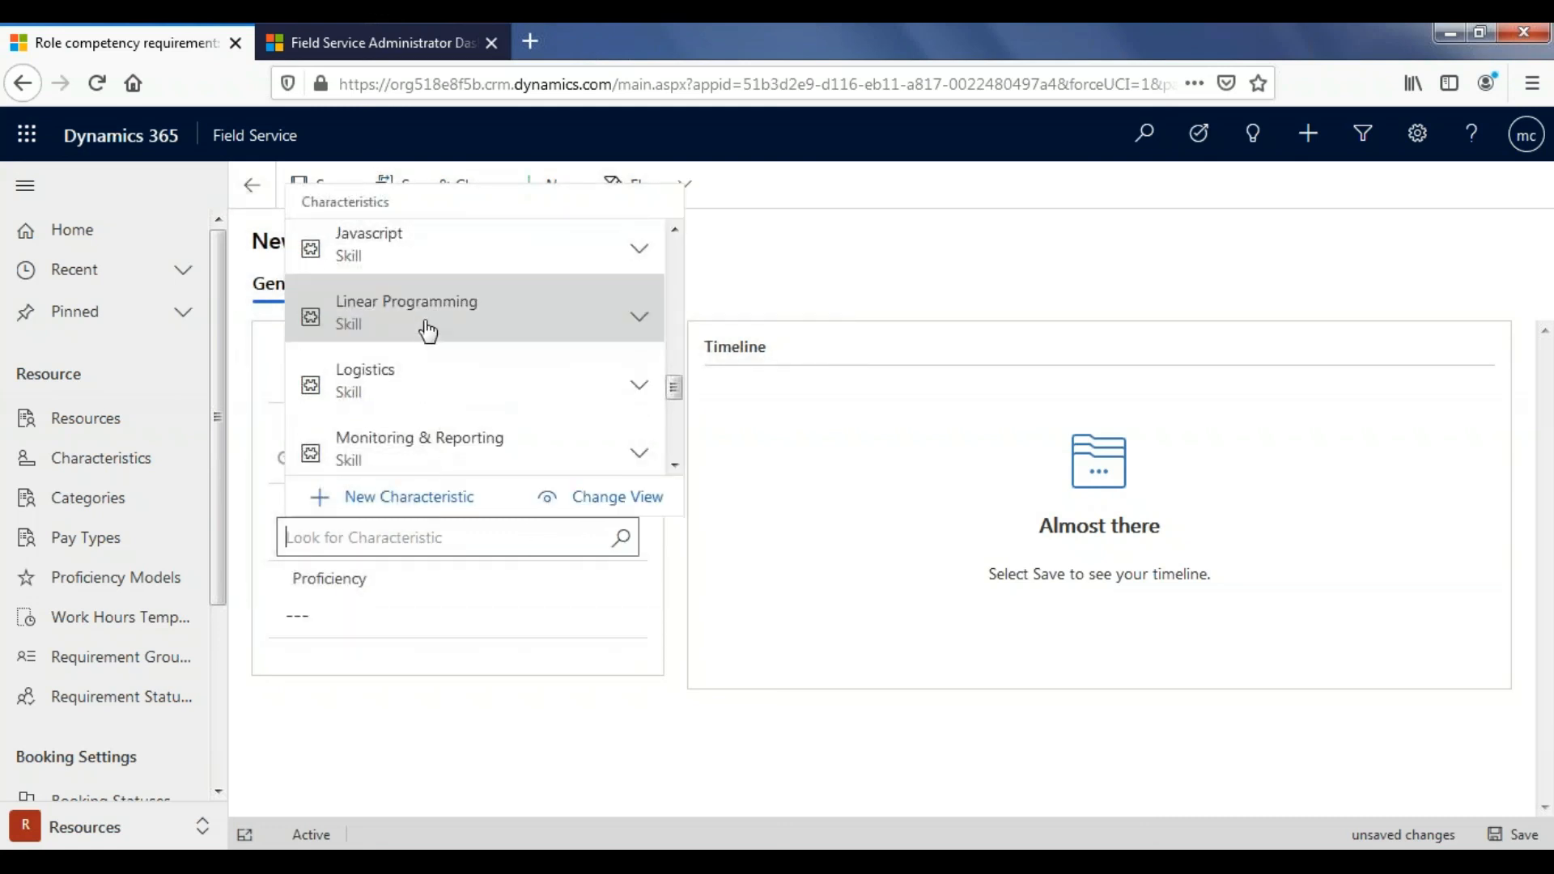
click(432, 259)
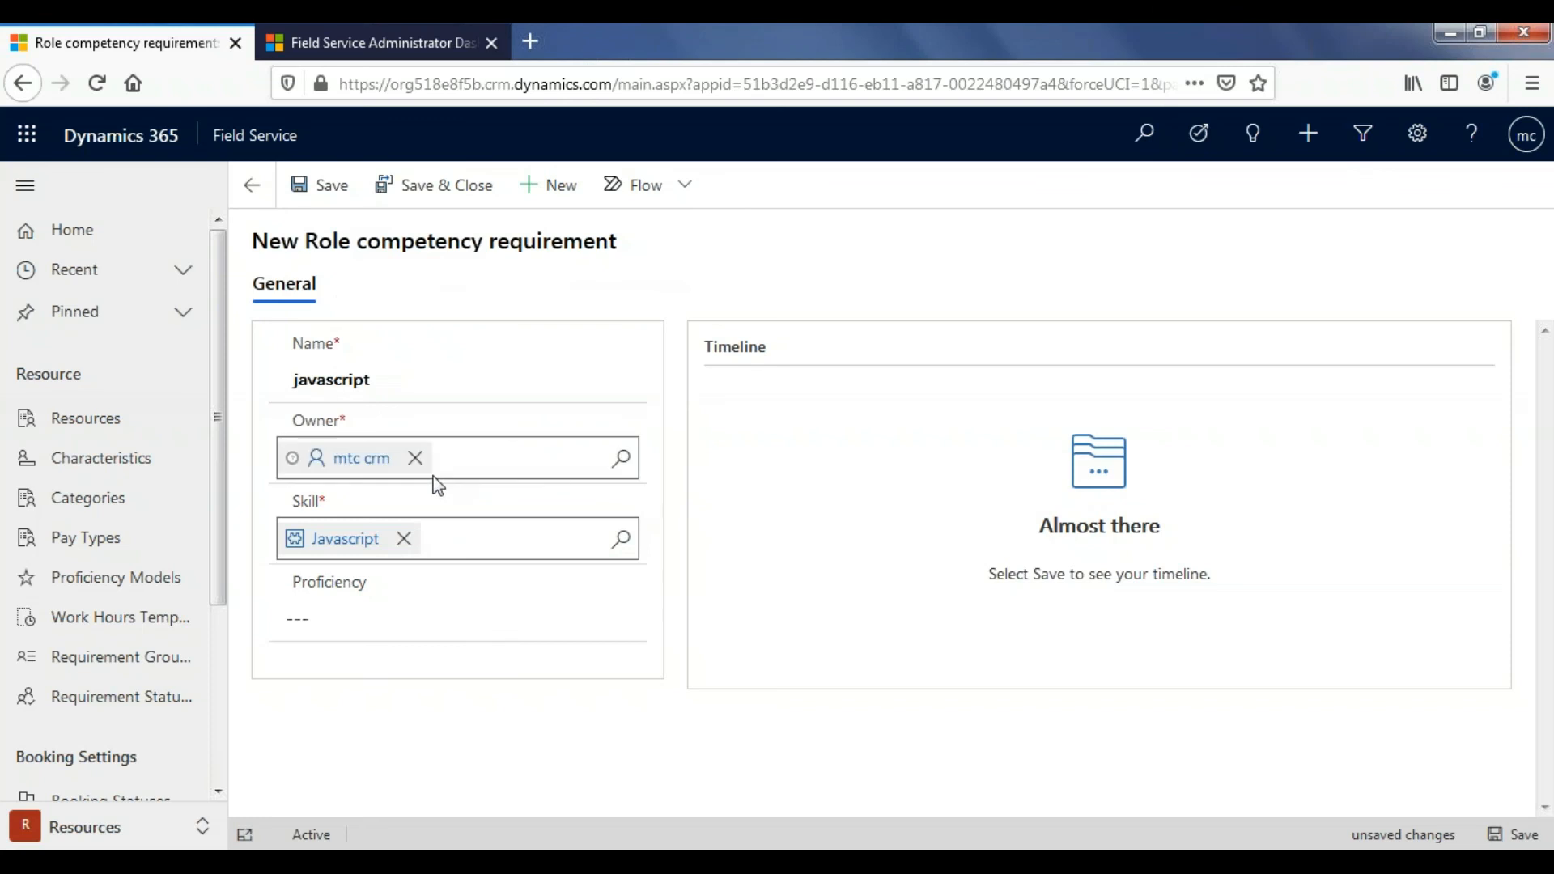
click(1514, 835)
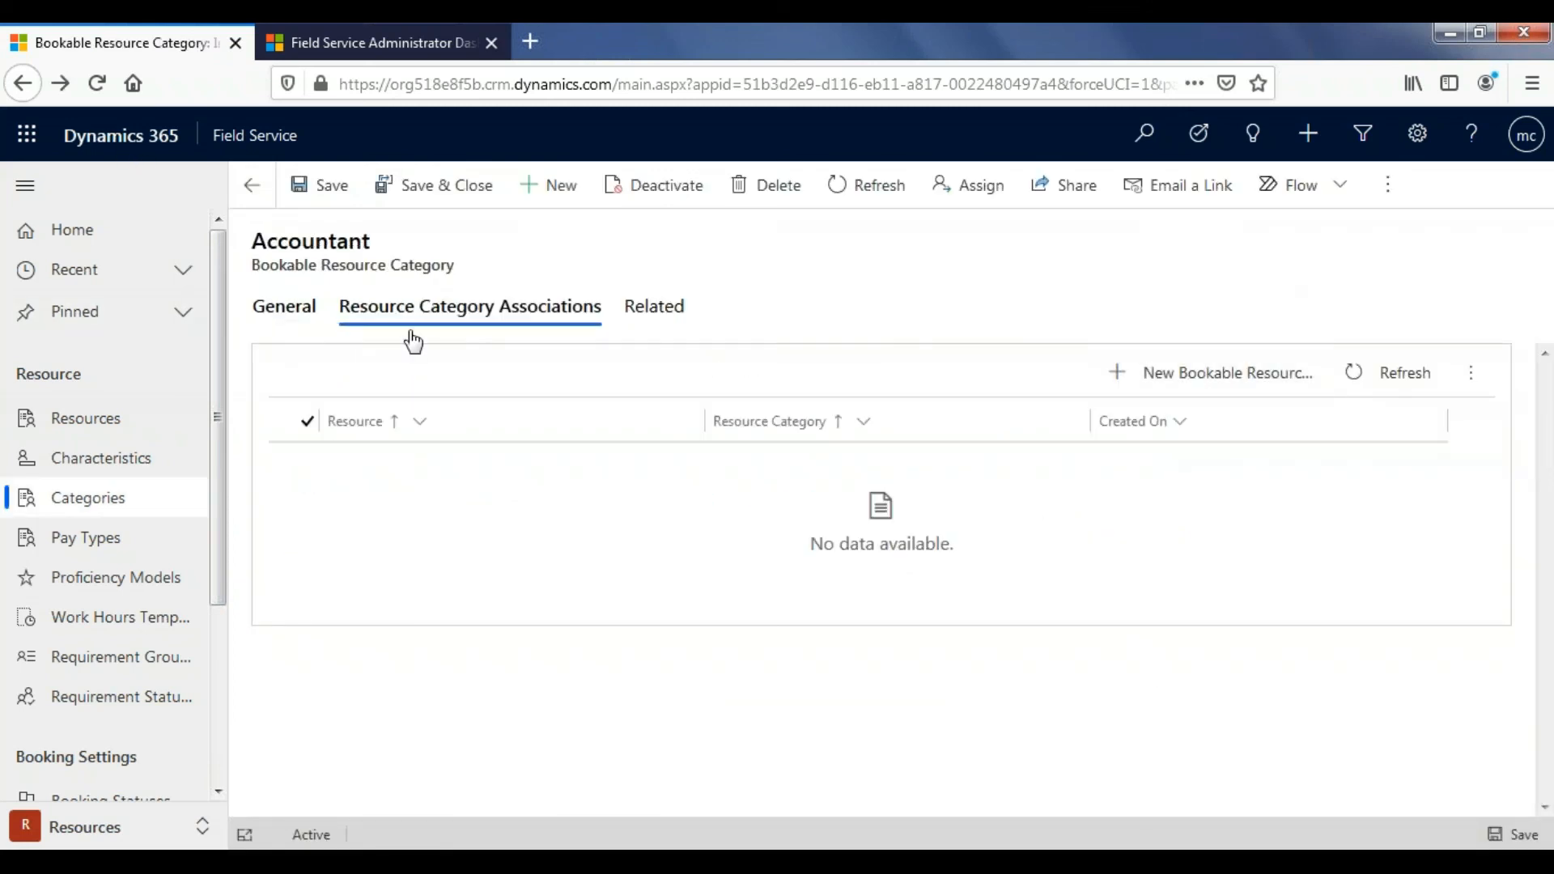
- Associate the recent user-type resource with the Accountant category, entering the resource's first name as the association name, and save it
click(1223, 374)
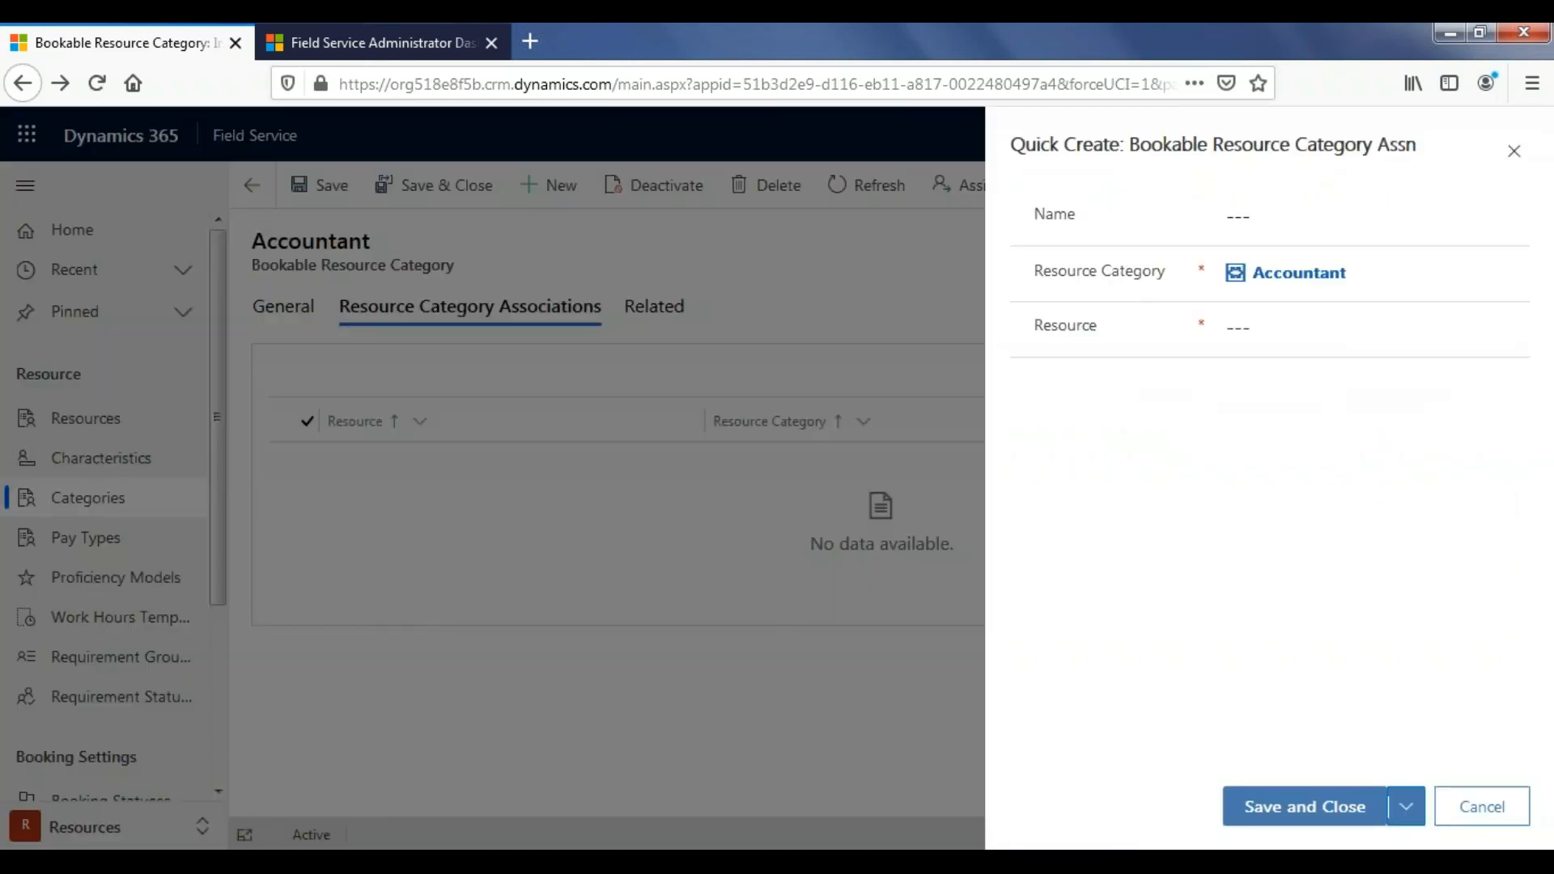
click(1277, 222)
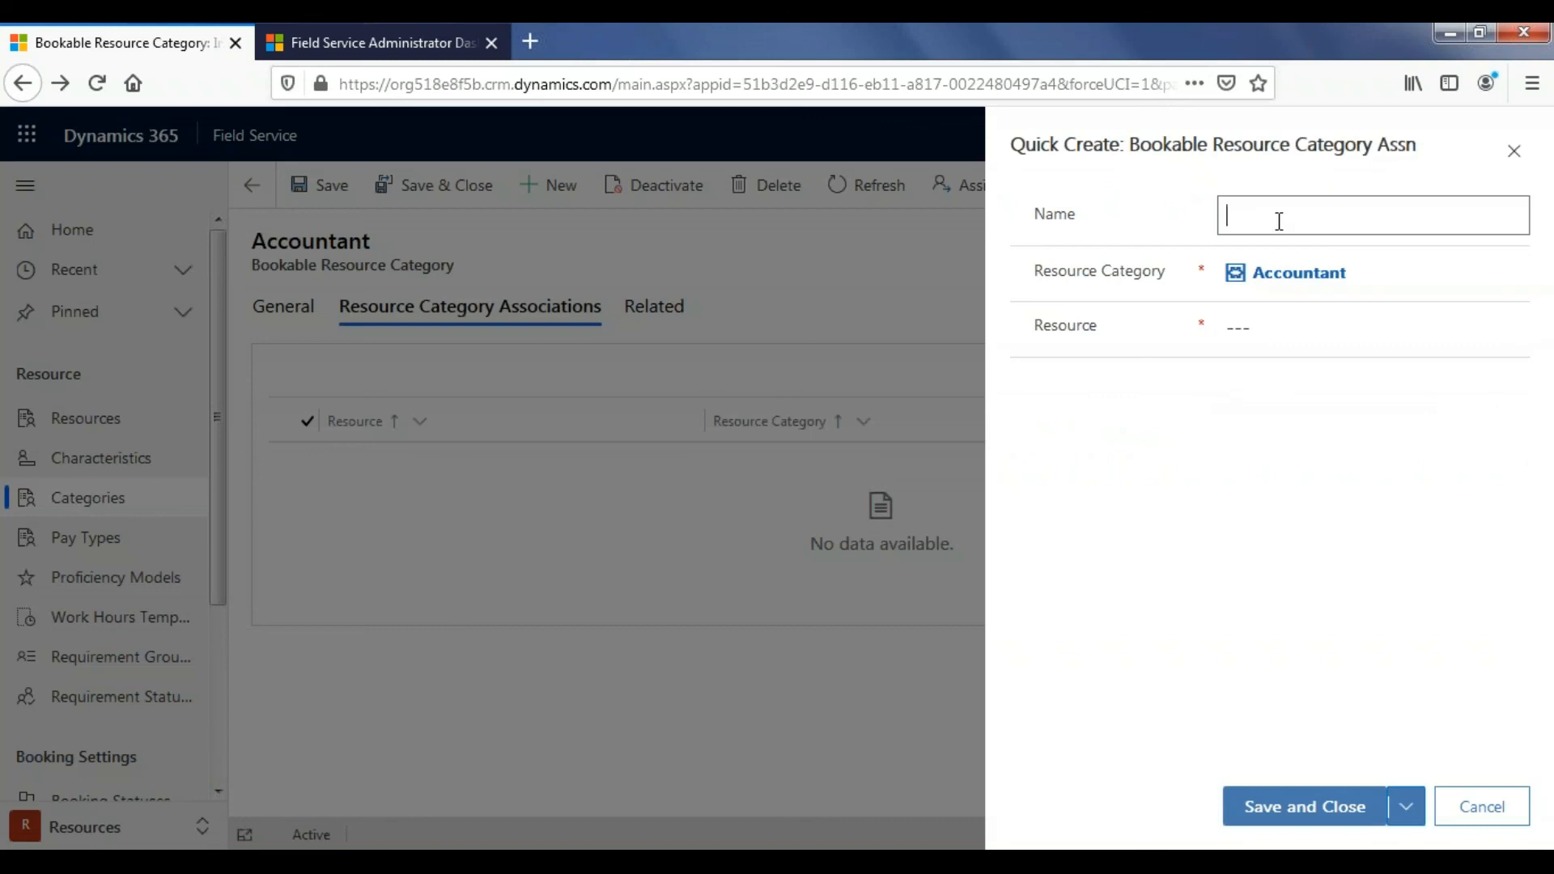
text(Peter)
click(1279, 338)
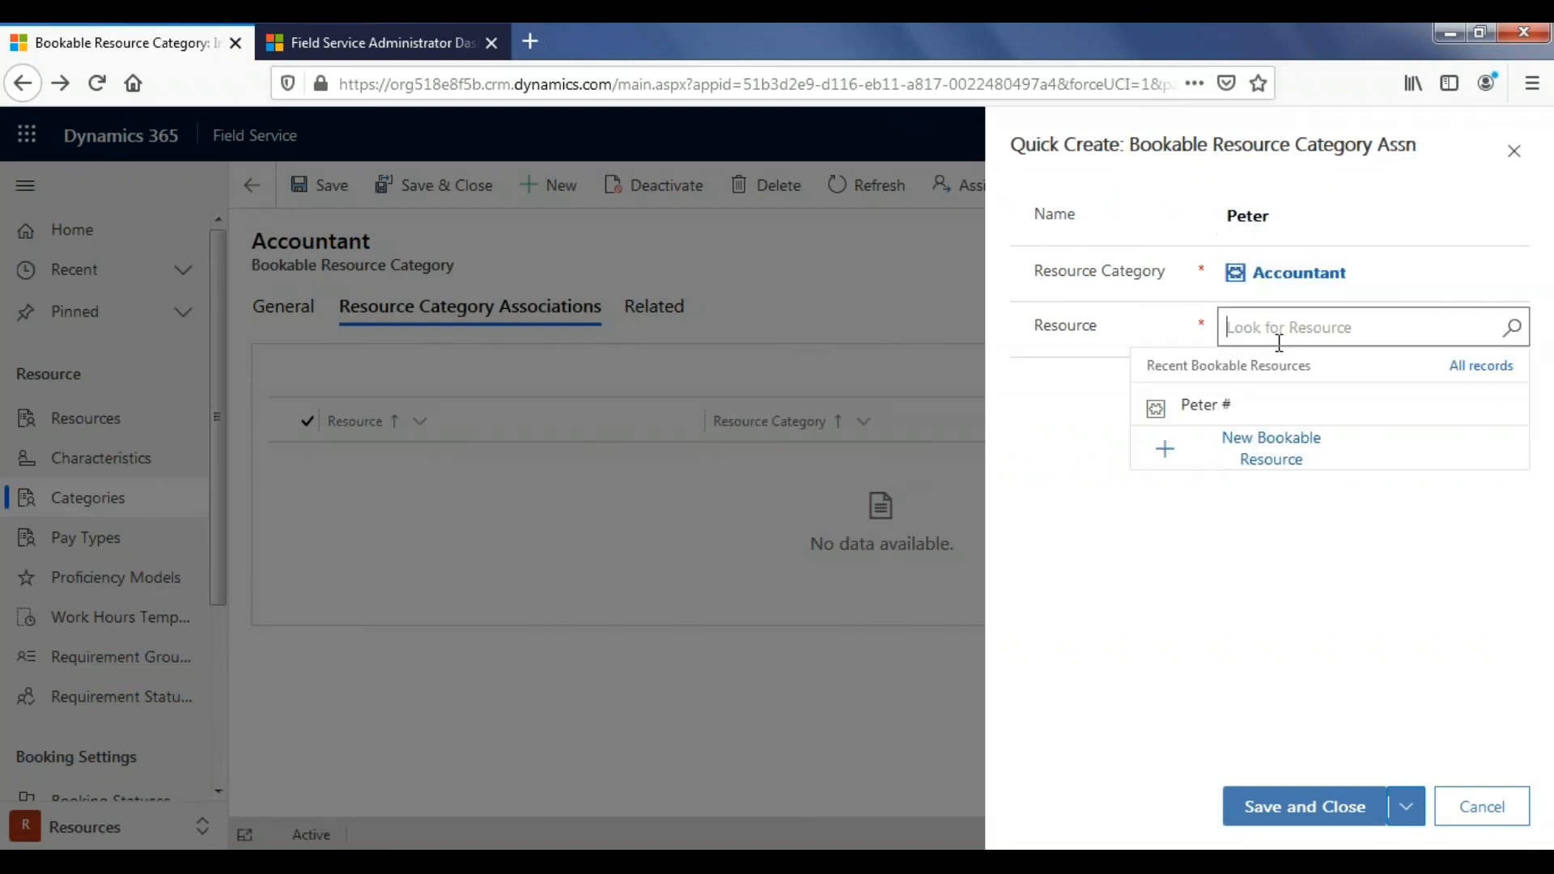
click(1198, 408)
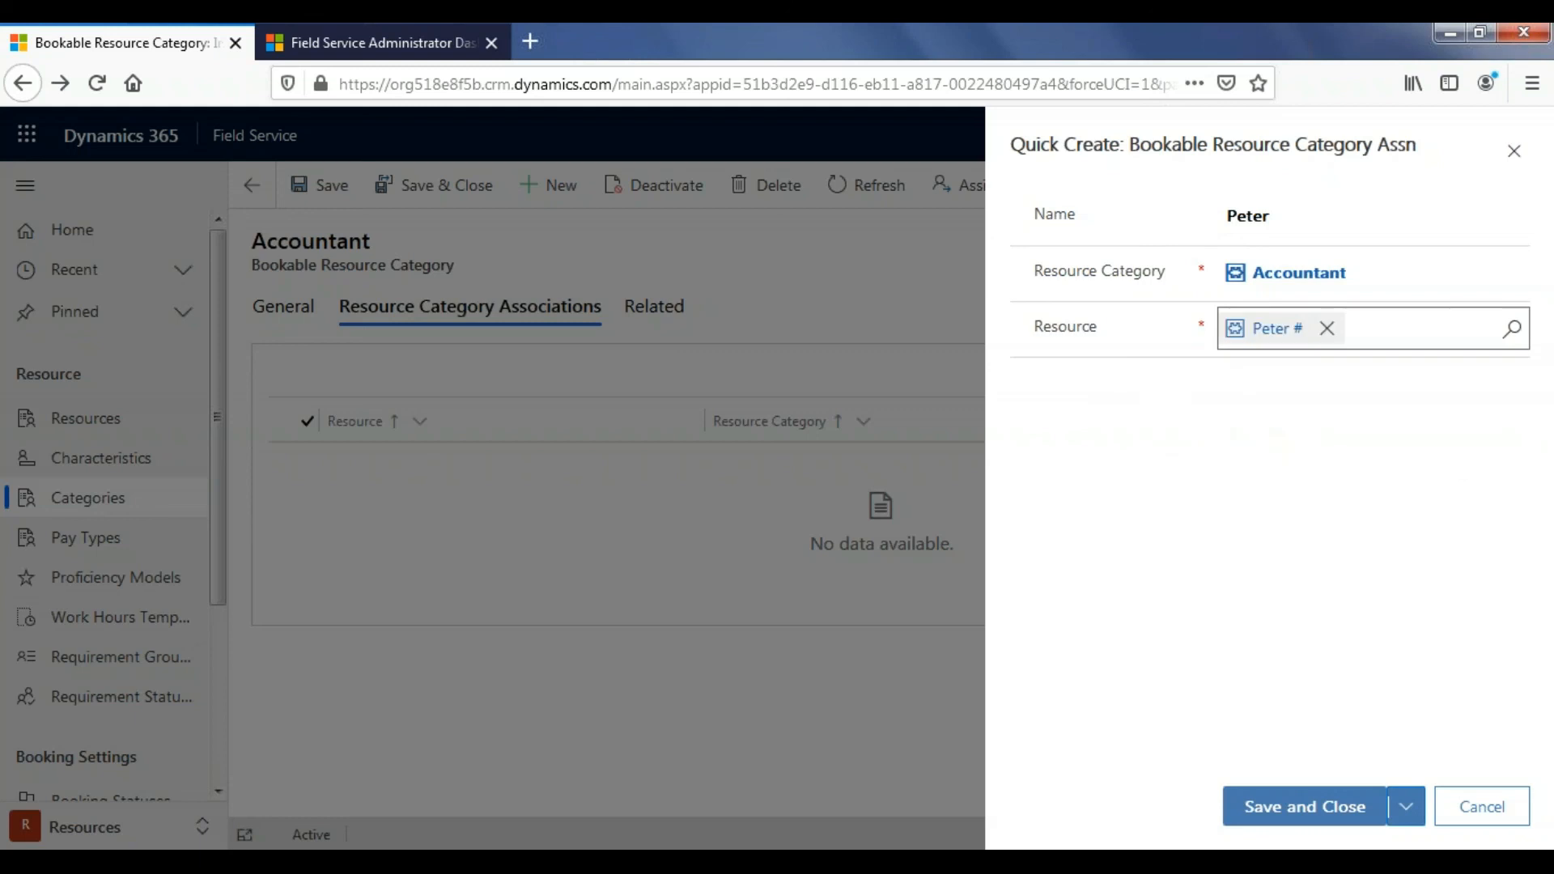
click(1339, 804)
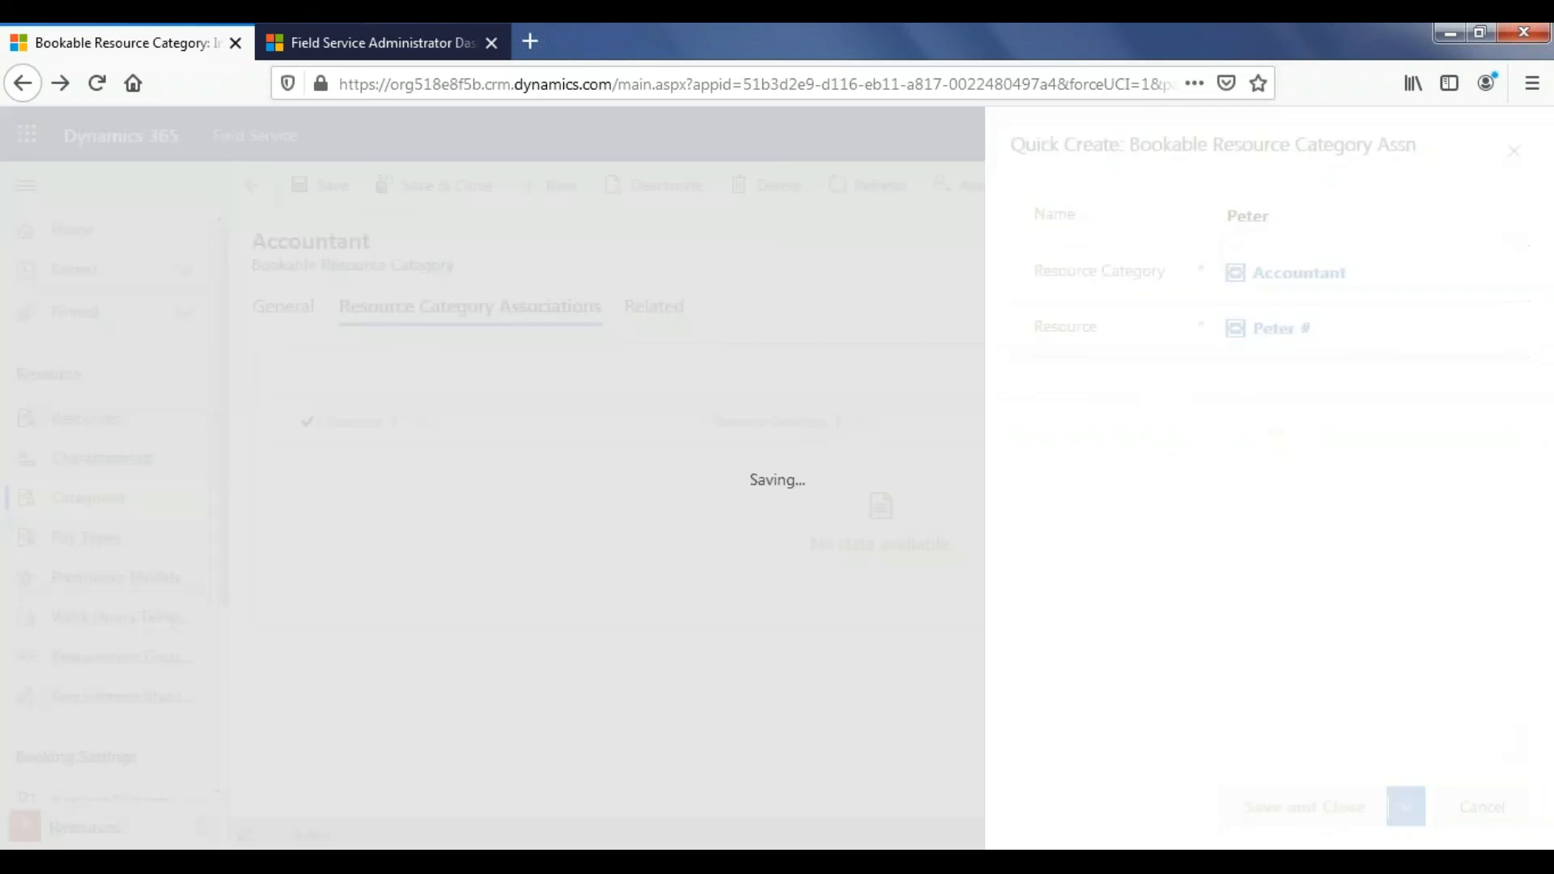